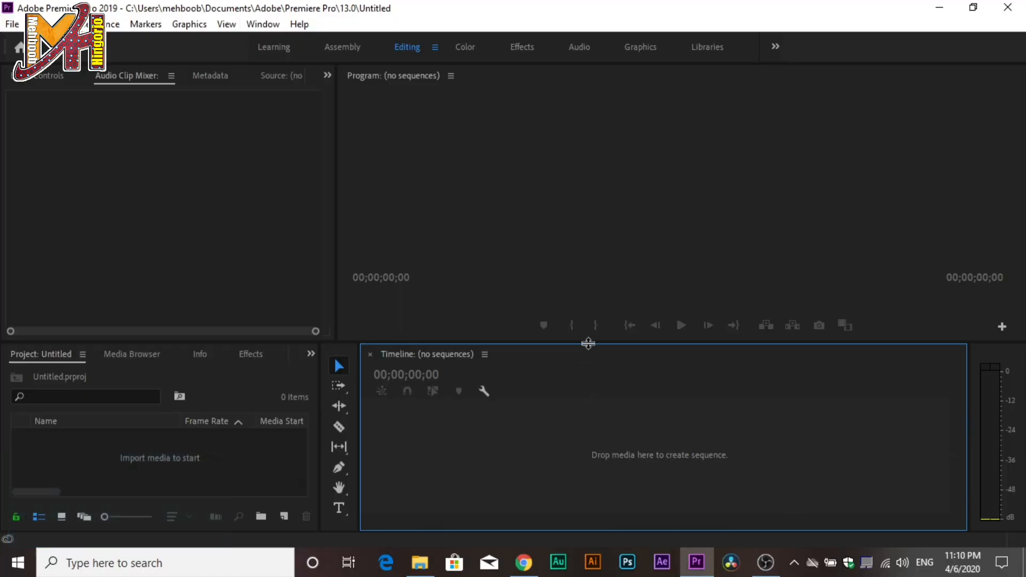
Enlarge the timeline and project panels by raising their upper border.
{"action": "left_click_drag", "start_coordinate": [588, 343], "coordinate": [589, 295]}
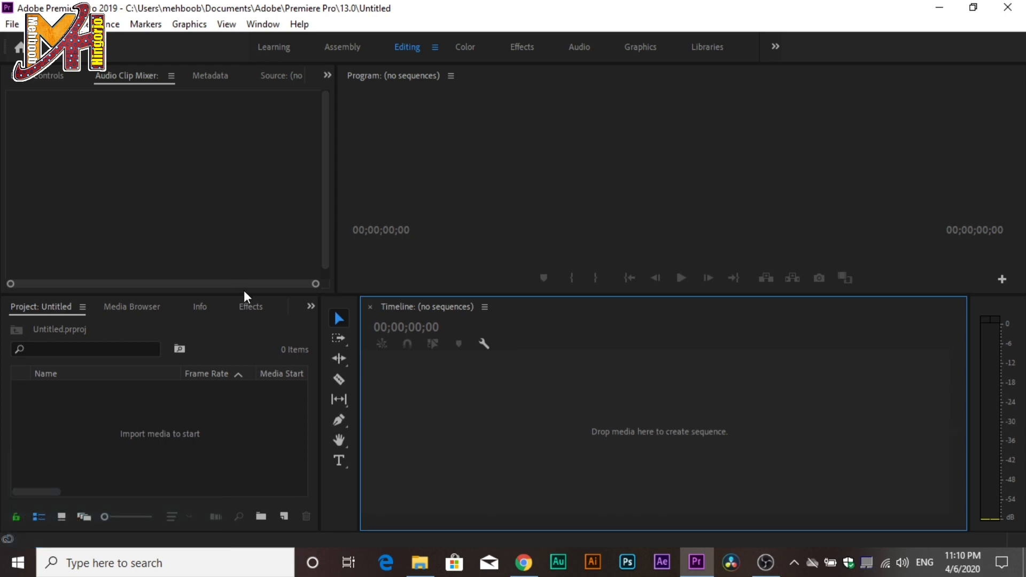
{"action": "left_click_drag", "start_coordinate": [245, 293], "coordinate": [244, 275]}
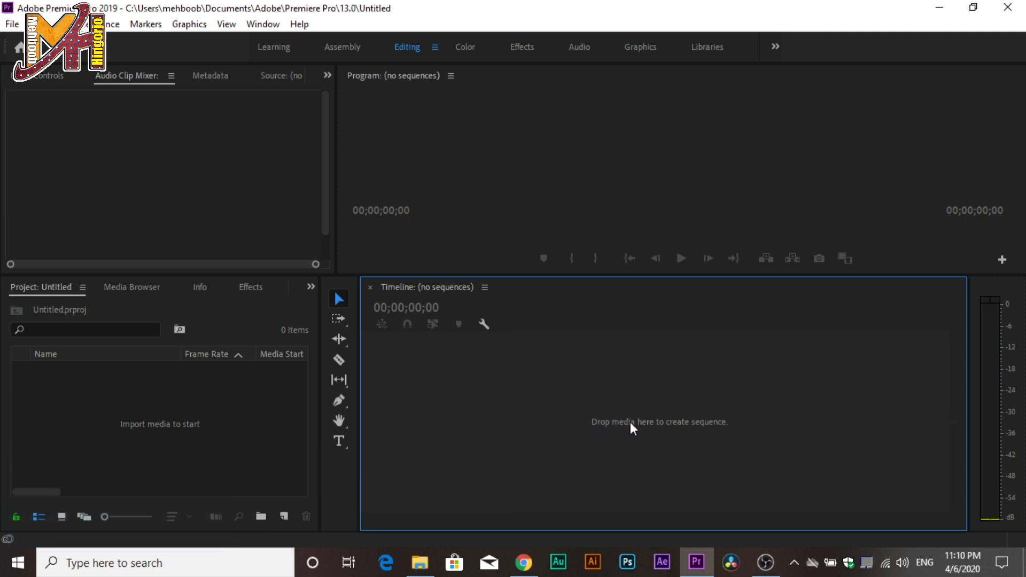
Import the Subscribe And Bell video from the My Data folder on drive D: into the project.
{"action": "left_click", "coordinate": [420, 562]}
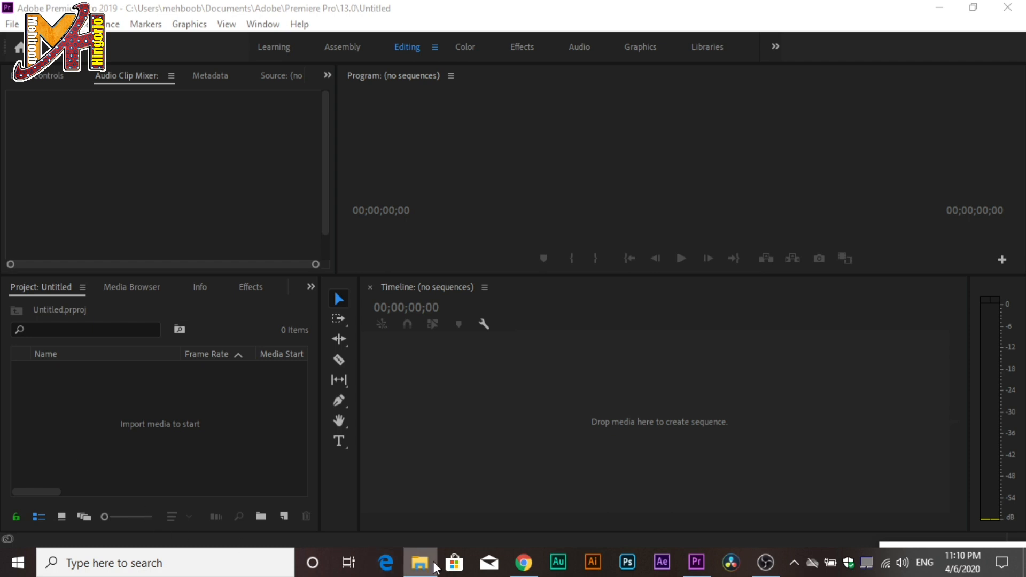
{"action": "double_click", "coordinate": [180, 445]}
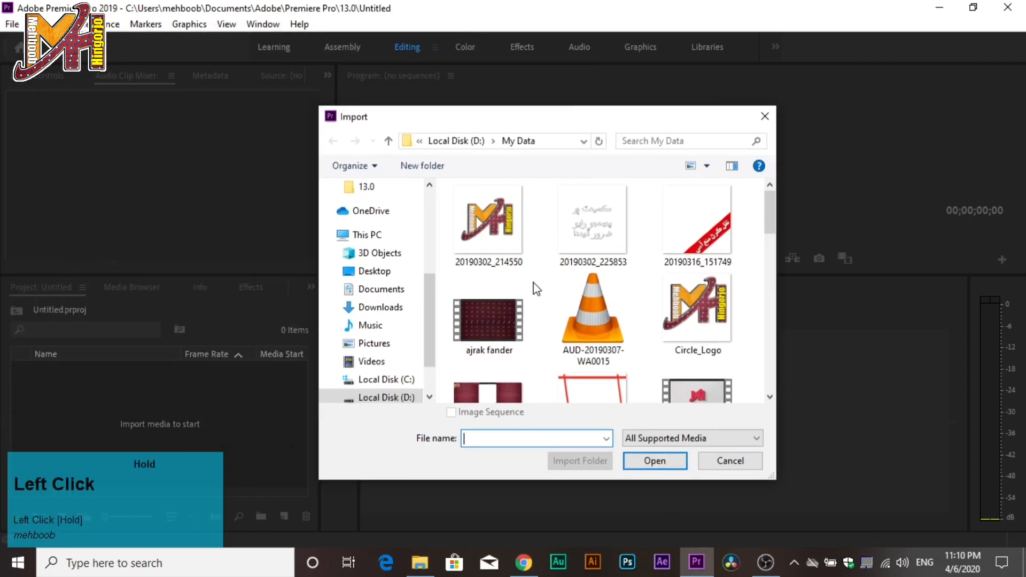
{"action": "scroll", "coordinate": [535, 289], "scroll_direction": "down", "scroll_amount": 5}
{"action": "scroll", "coordinate": [390, 374], "scroll_direction": "down", "scroll_amount": 3}
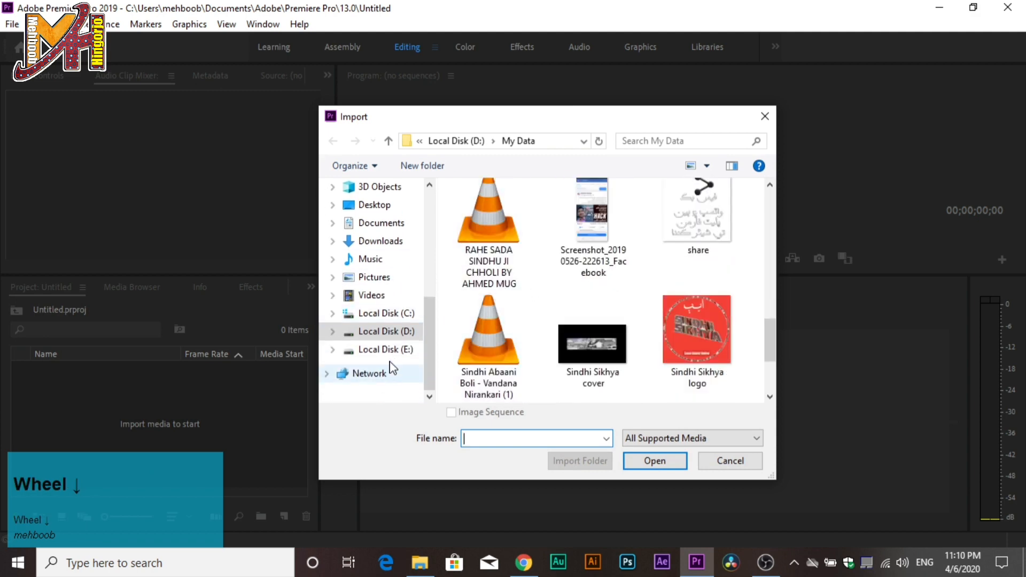
{"action": "scroll", "coordinate": [584, 319], "scroll_direction": "up", "scroll_amount": 2}
{"action": "scroll", "coordinate": [584, 319], "scroll_direction": "down", "scroll_amount": 4}
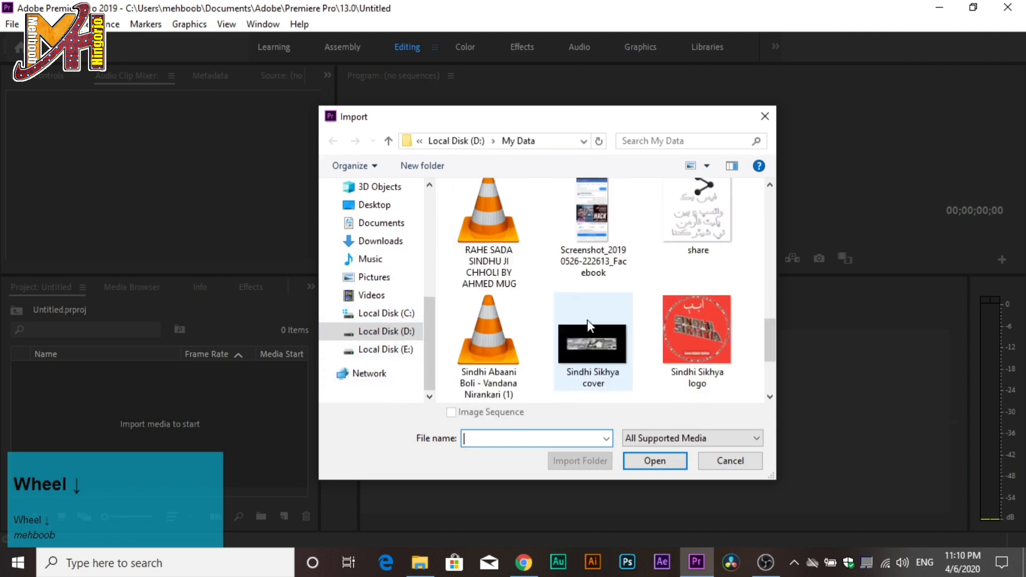
{"action": "left_click", "coordinate": [709, 257]}
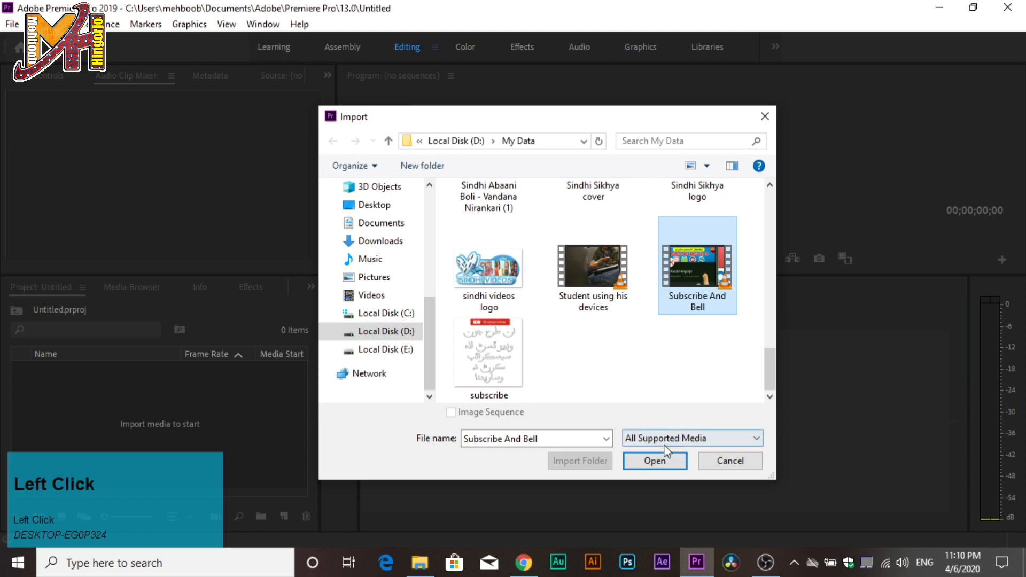
{"action": "left_click", "coordinate": [655, 461]}
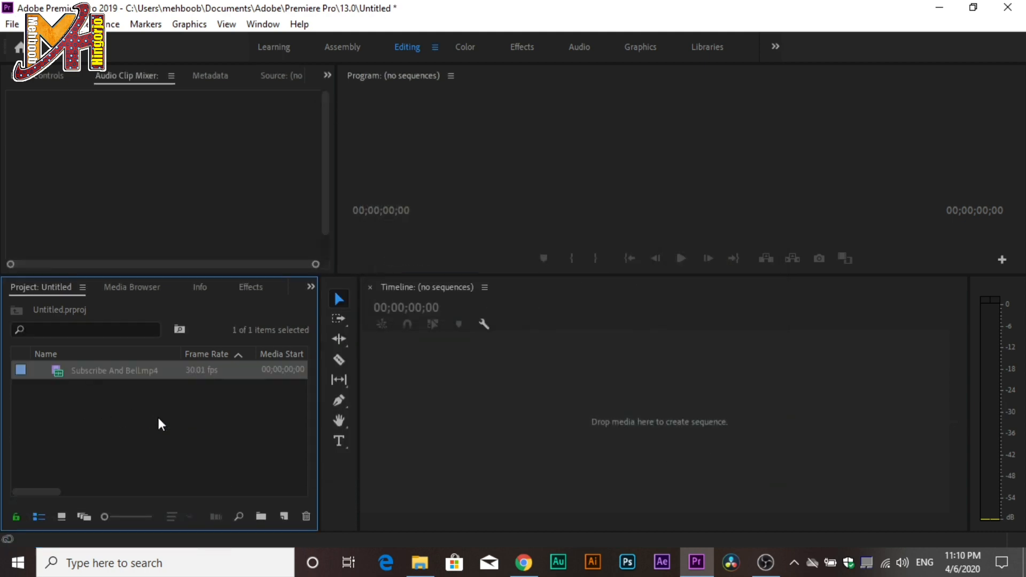
Create a sequence from Subscribe And Bell.mp4 by placing it in the empty timeline.
{"action": "left_click_drag", "start_coordinate": [78, 370], "coordinate": [340, 420]}
{"action": "left_click_drag", "start_coordinate": [494, 378], "coordinate": [495, 379]}
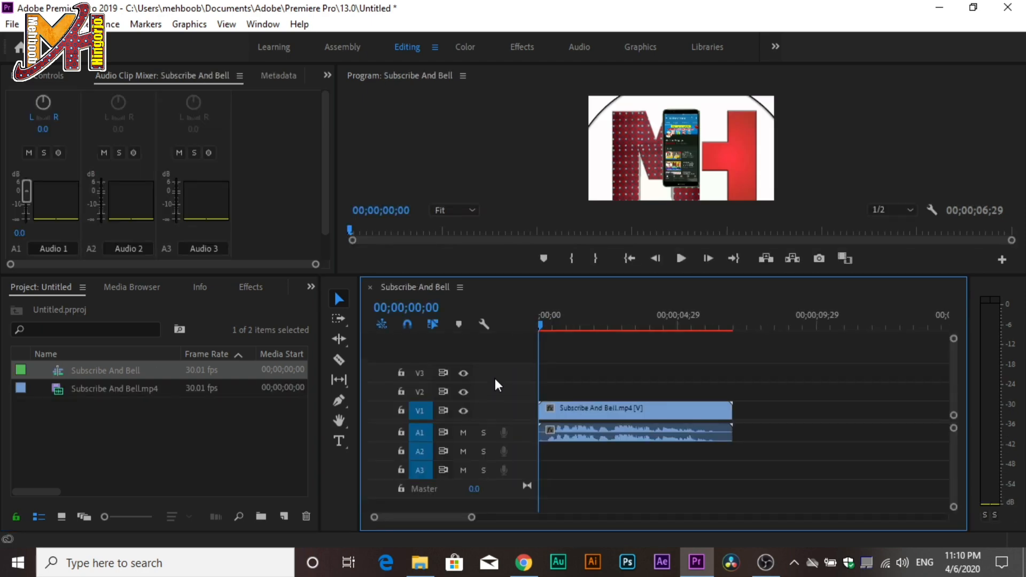
Resize the program monitor against the timeline and move the playhead to 00;00;04;06.
{"action": "left_click_drag", "start_coordinate": [676, 276], "coordinate": [615, 382]}
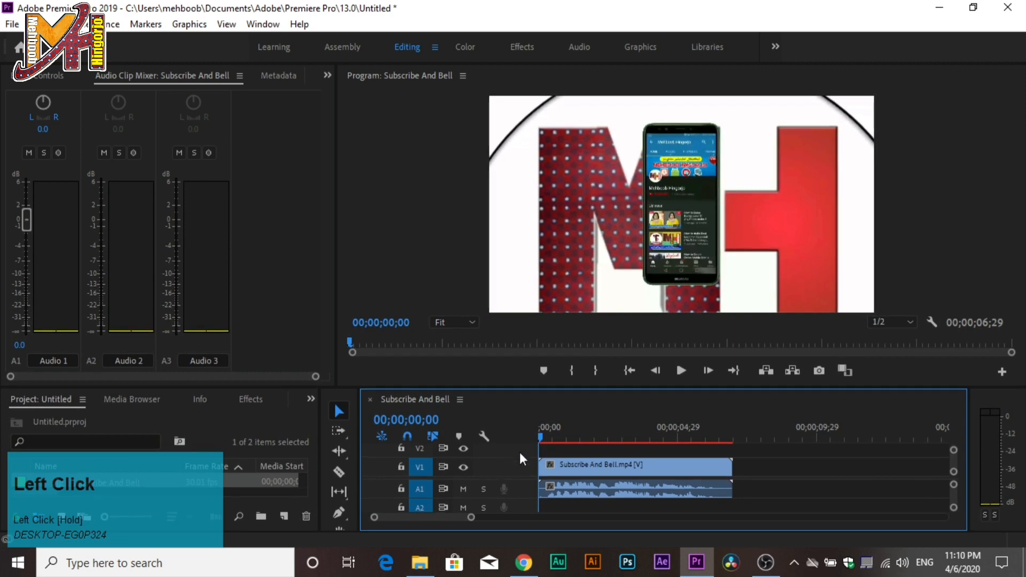
{"action": "left_click_drag", "start_coordinate": [567, 437], "coordinate": [658, 440]}
{"action": "left_click_drag", "start_coordinate": [686, 384], "coordinate": [686, 248]}
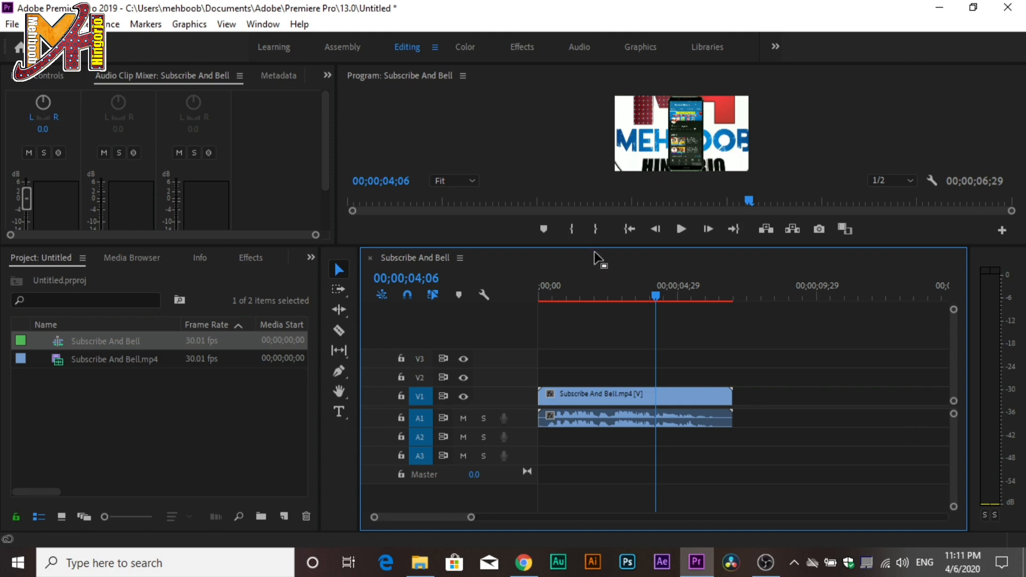
{"action": "left_click_drag", "start_coordinate": [595, 249], "coordinate": [584, 302]}
Import the video clips from the desktop folder Photos > New folder > Stock videos into the project.
{"action": "double_click", "coordinate": [255, 460]}
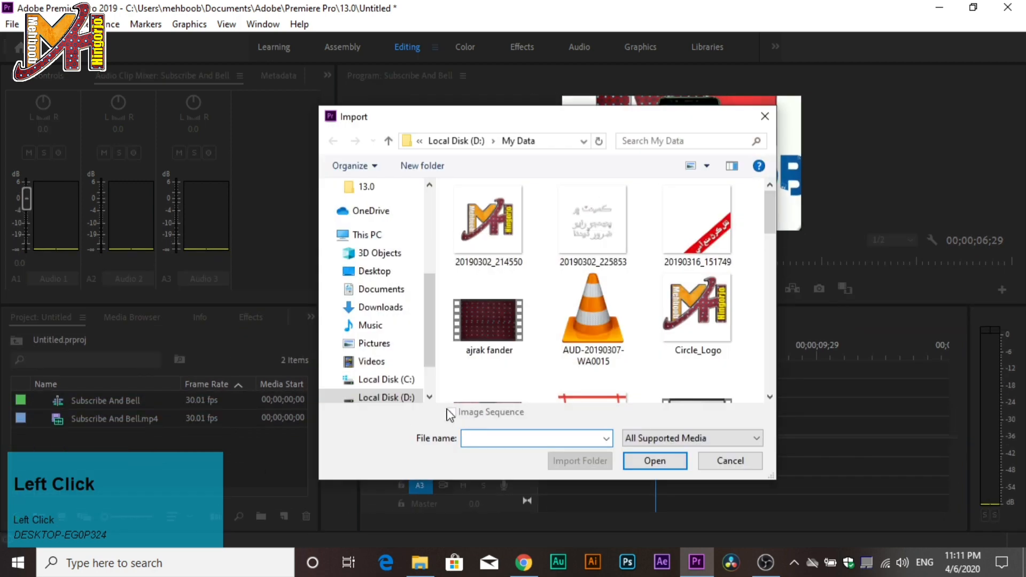
{"action": "left_click", "coordinate": [393, 271]}
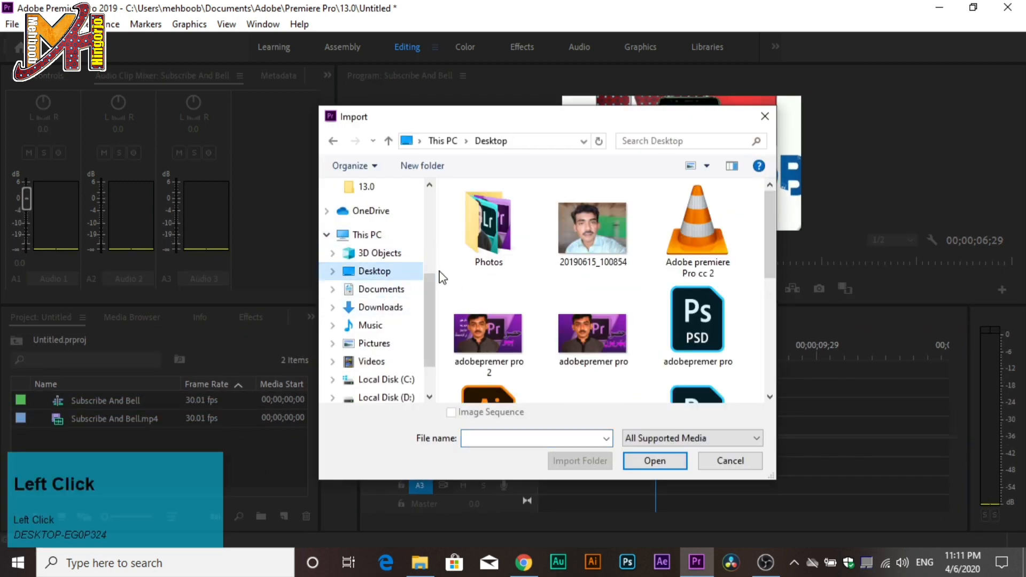
{"action": "double_click", "coordinate": [488, 225]}
{"action": "double_click", "coordinate": [487, 224]}
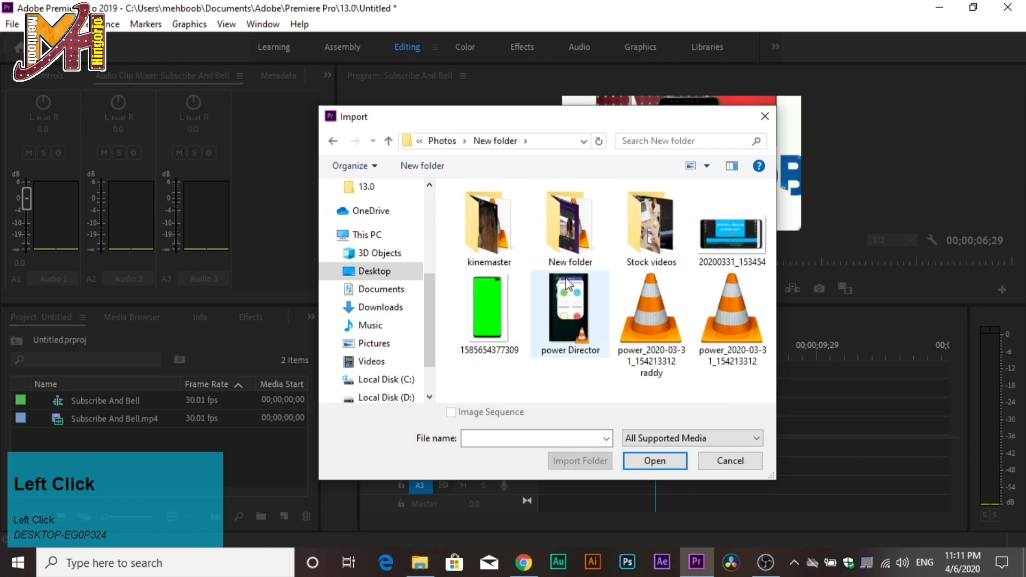
{"action": "double_click", "coordinate": [649, 235]}
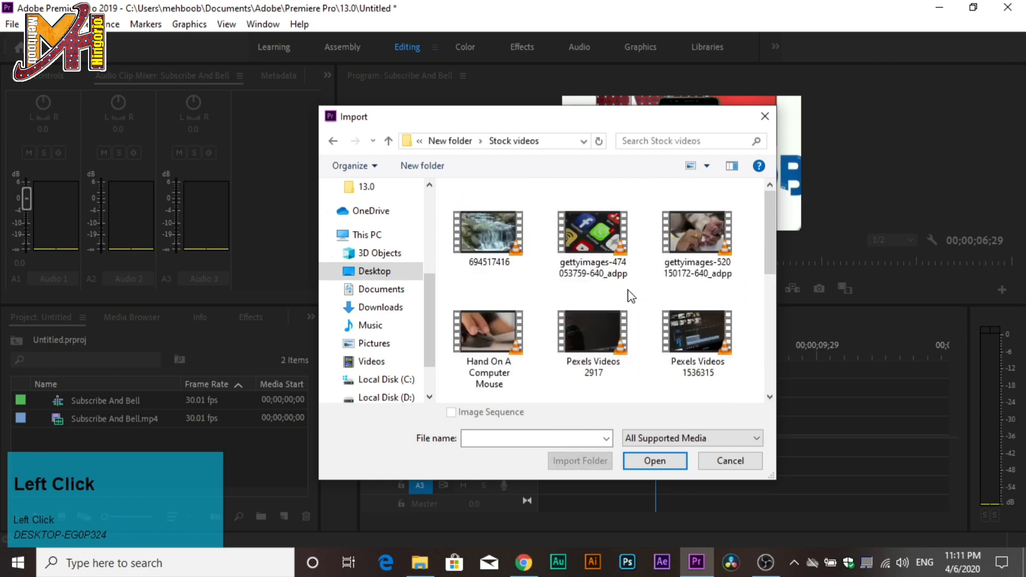
{"action": "left_click_drag", "start_coordinate": [744, 227], "coordinate": [484, 402]}
{"action": "left_click", "coordinate": [657, 465]}
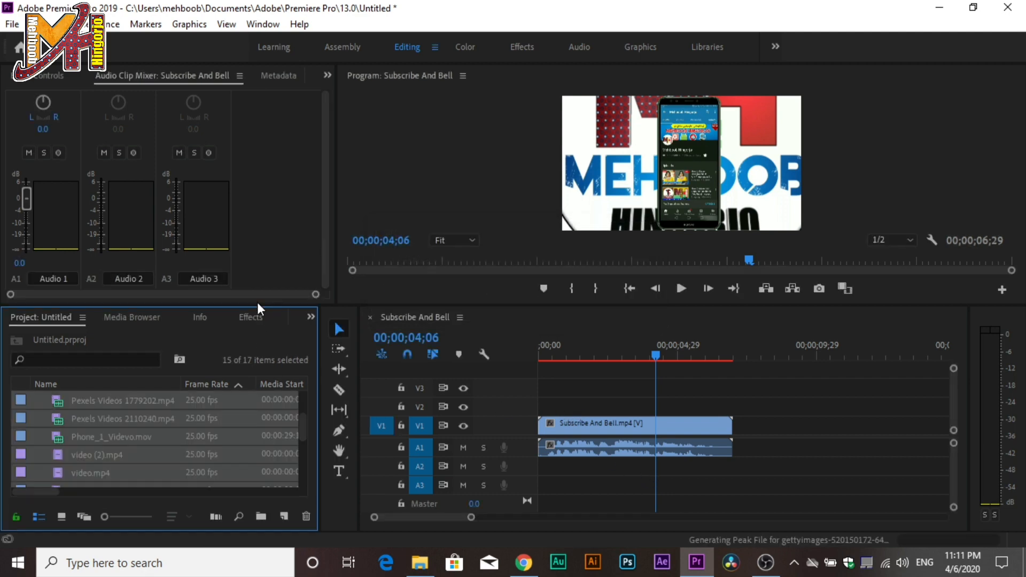
Place Pexels Videos 2110240.mp4 on track V2 and Phone_1_Videvo.mov on V3, each starting before the clip below it ends.
{"action": "left_click_drag", "start_coordinate": [258, 302], "coordinate": [259, 270]}
{"action": "left_click", "coordinate": [233, 389]}
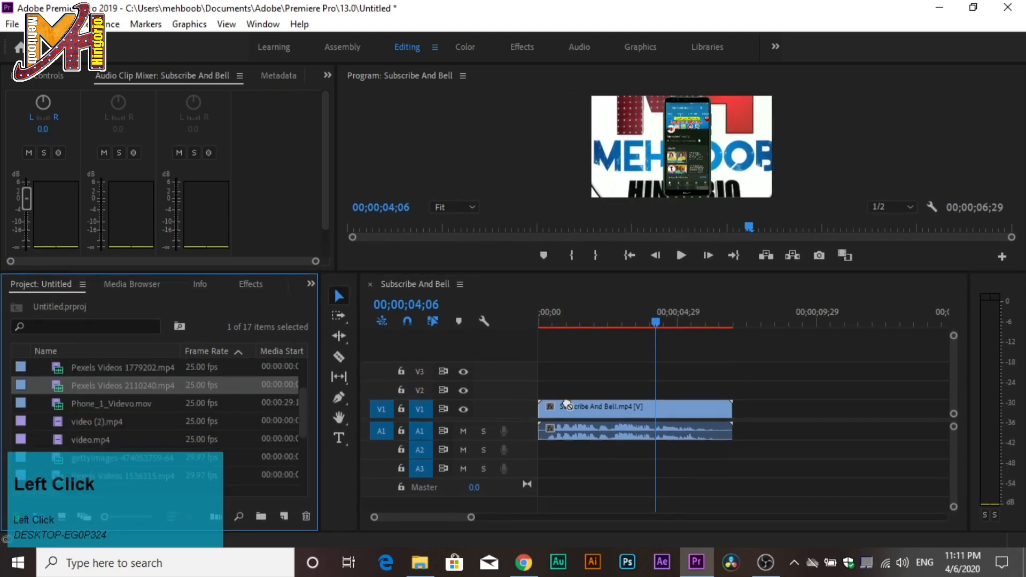
{"action": "left_click_drag", "start_coordinate": [567, 404], "coordinate": [644, 394]}
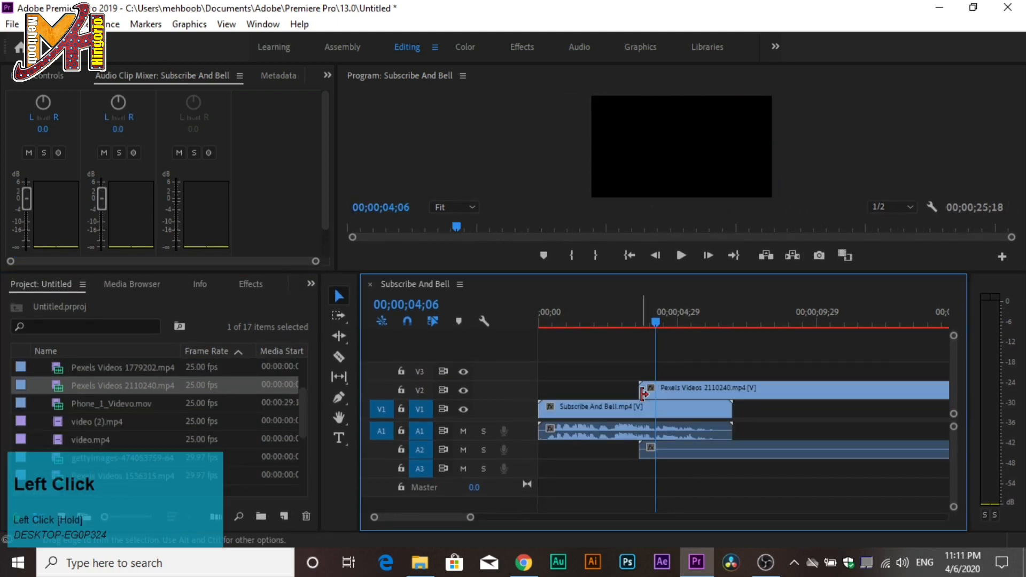
{"action": "left_click_drag", "start_coordinate": [130, 404], "coordinate": [725, 372]}
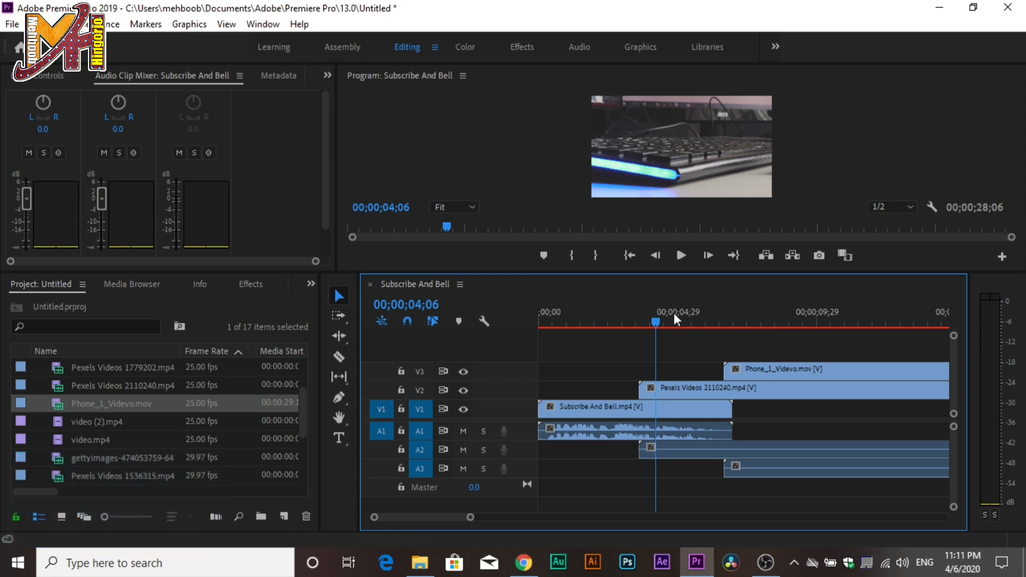
Move the playhead to 00;00;06;22 and turn off the output of video tracks V3 and V2.
{"action": "left_click_drag", "start_coordinate": [744, 331], "coordinate": [728, 331]}
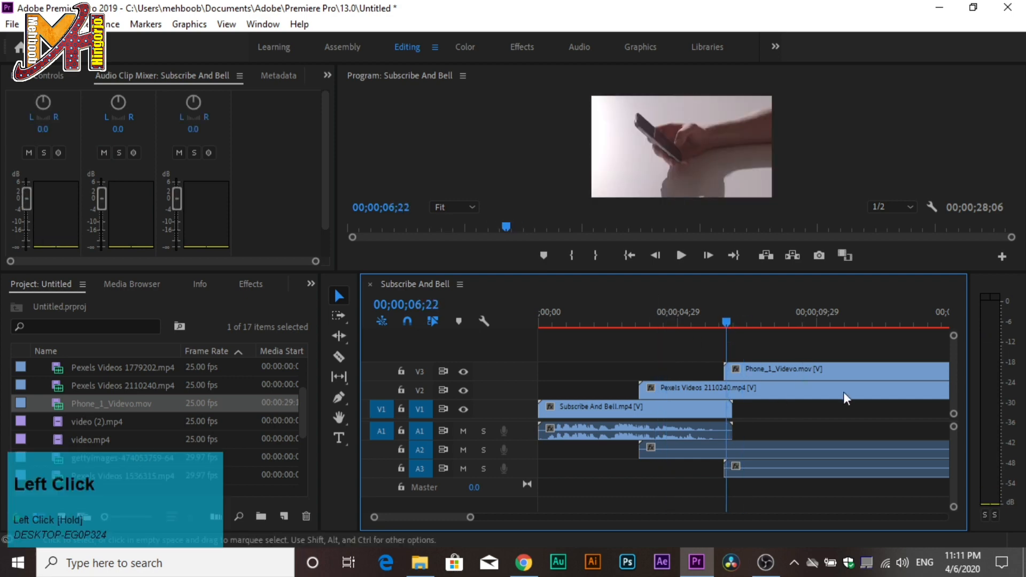
{"action": "left_click", "coordinate": [463, 409]}
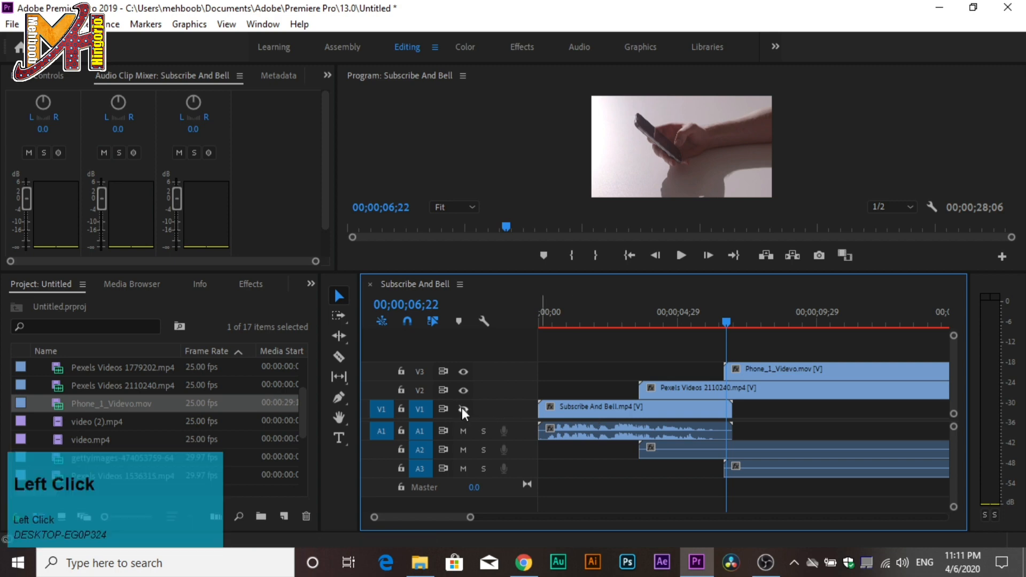
{"action": "left_click", "coordinate": [463, 409]}
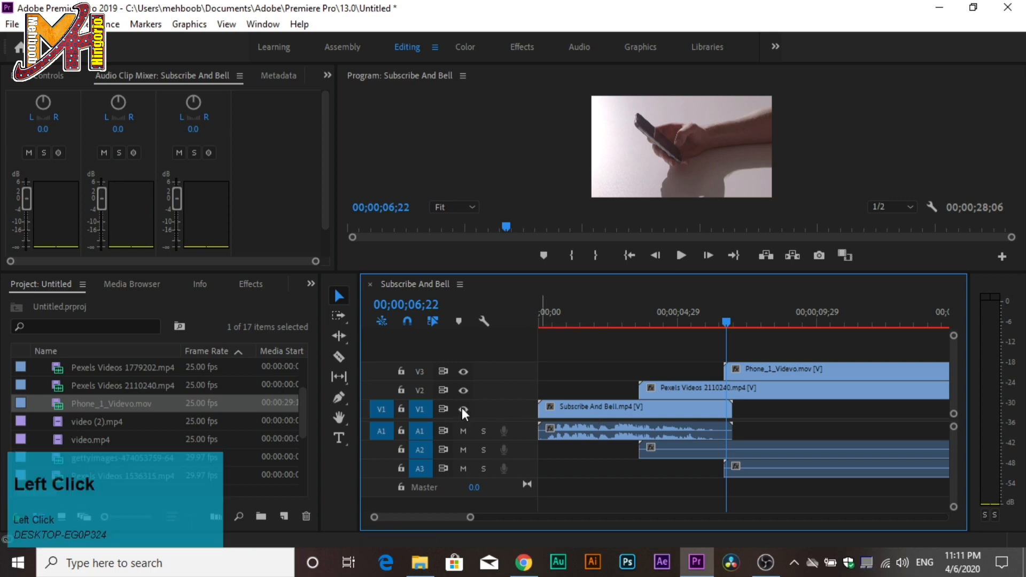
{"action": "left_click", "coordinate": [466, 373]}
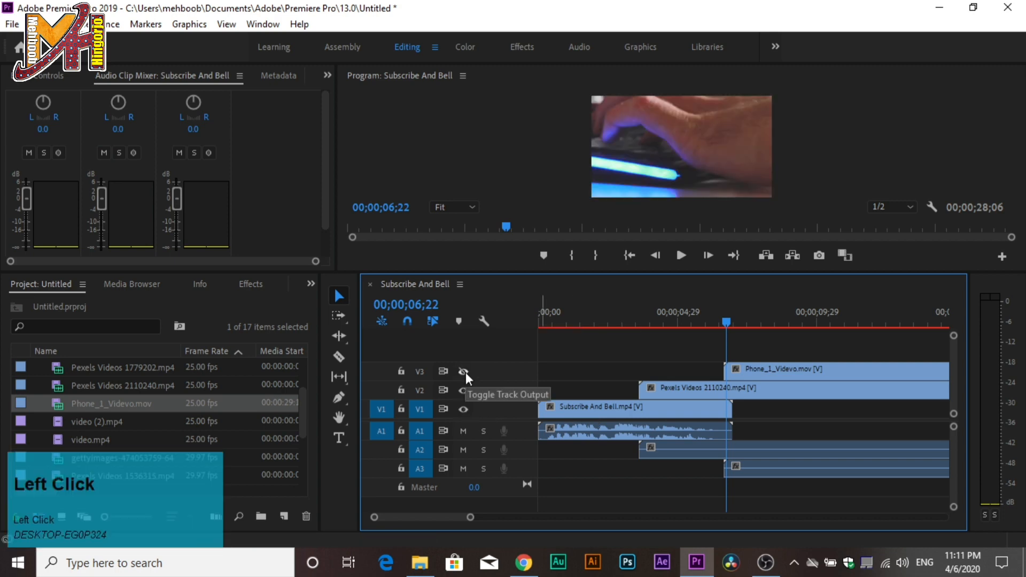
{"action": "left_click", "coordinate": [466, 373]}
{"action": "left_click", "coordinate": [464, 372]}
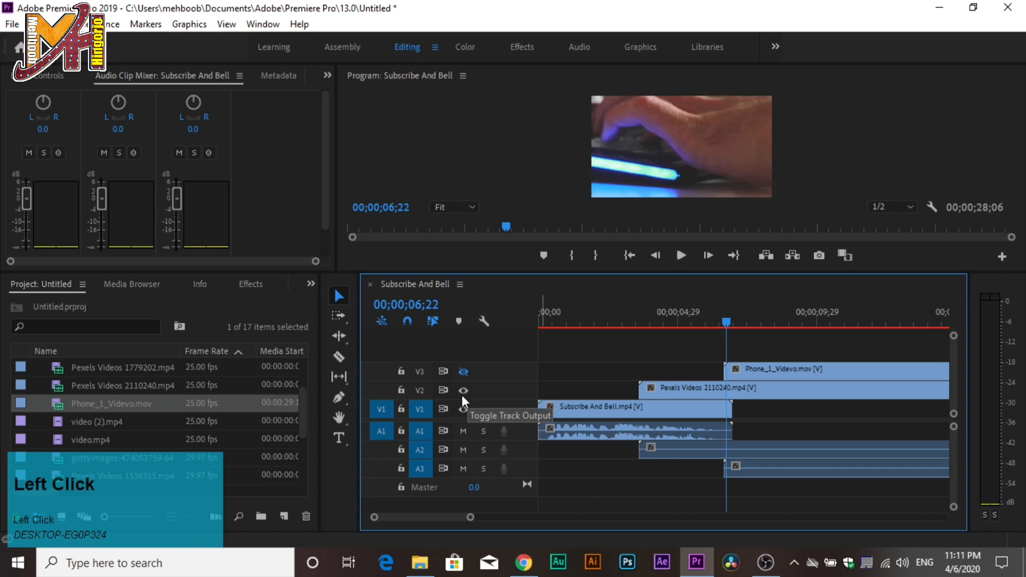
{"action": "left_click", "coordinate": [463, 391]}
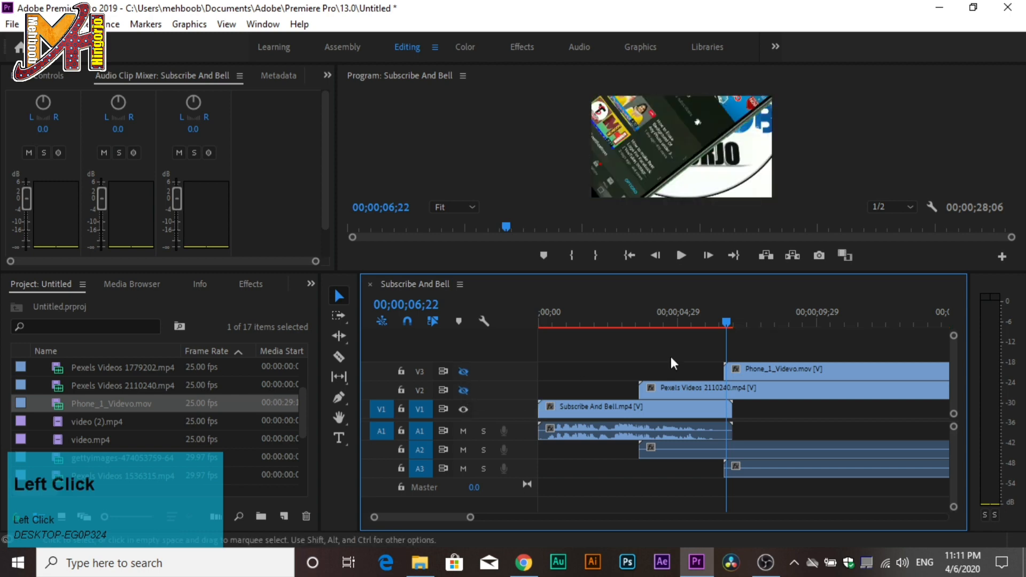
Select the Subscribe And Bell.mp4 clip and play the sequence from its start with sound.
{"action": "left_click", "coordinate": [704, 406]}
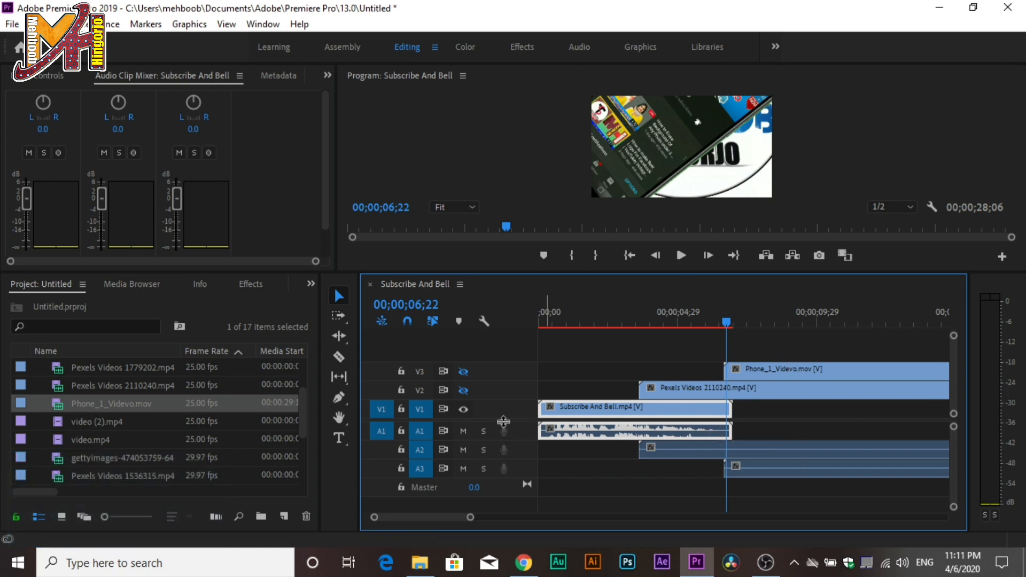
{"action": "left_click", "coordinate": [625, 431]}
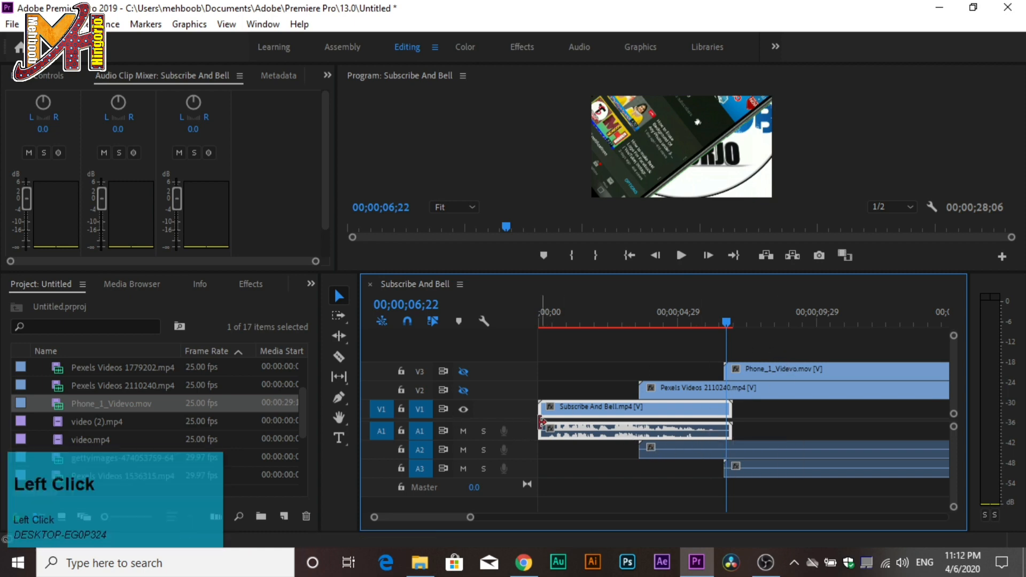
{"action": "left_click", "coordinate": [539, 324]}
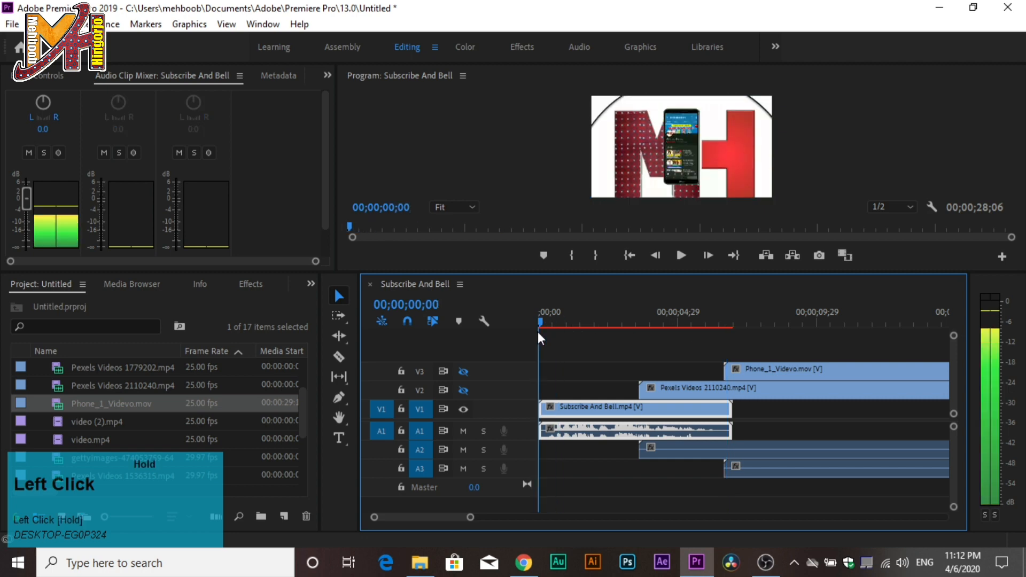
{"action": "left_click", "coordinate": [680, 255]}
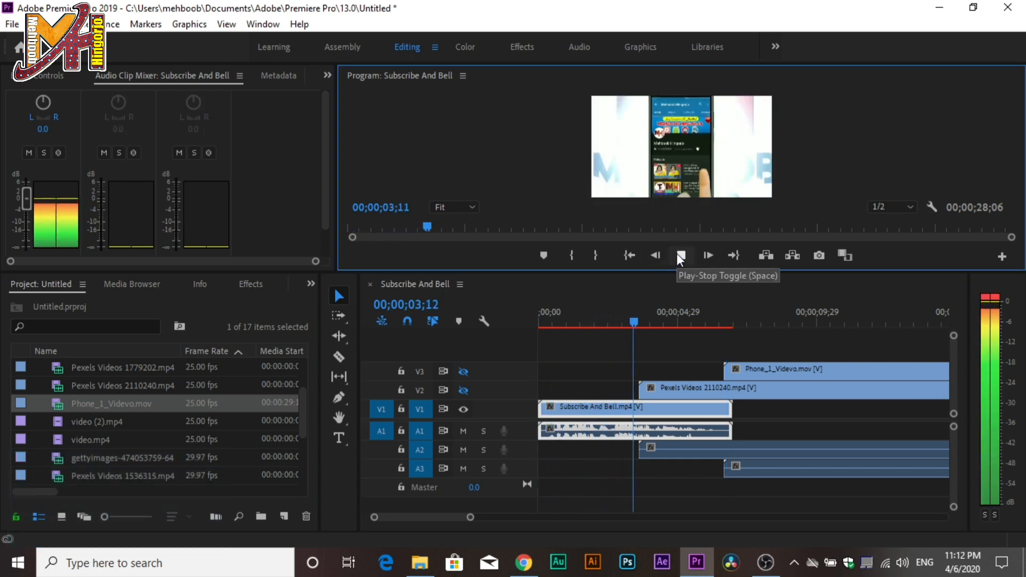
{"action": "left_click", "coordinate": [678, 255]}
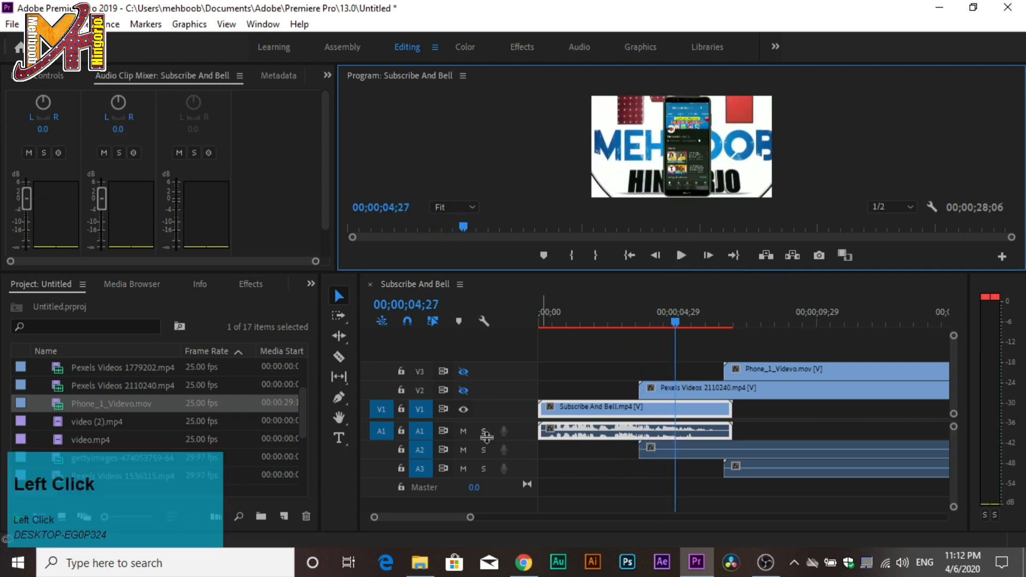
Play the sequence from near its start with audio track A1 muted, and unmute the track.
{"action": "left_click", "coordinate": [461, 432]}
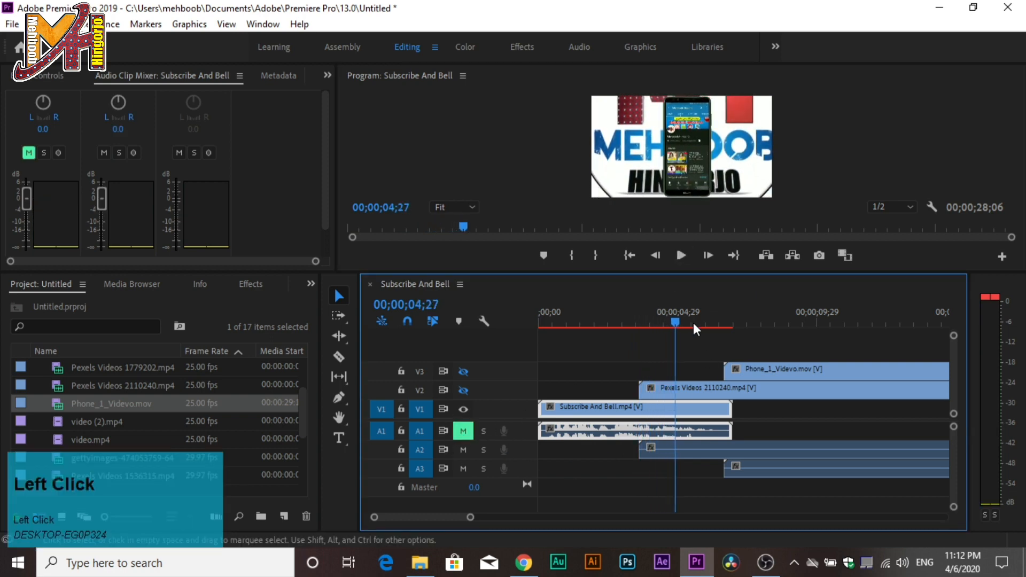
{"action": "left_click_drag", "start_coordinate": [676, 318], "coordinate": [545, 319]}
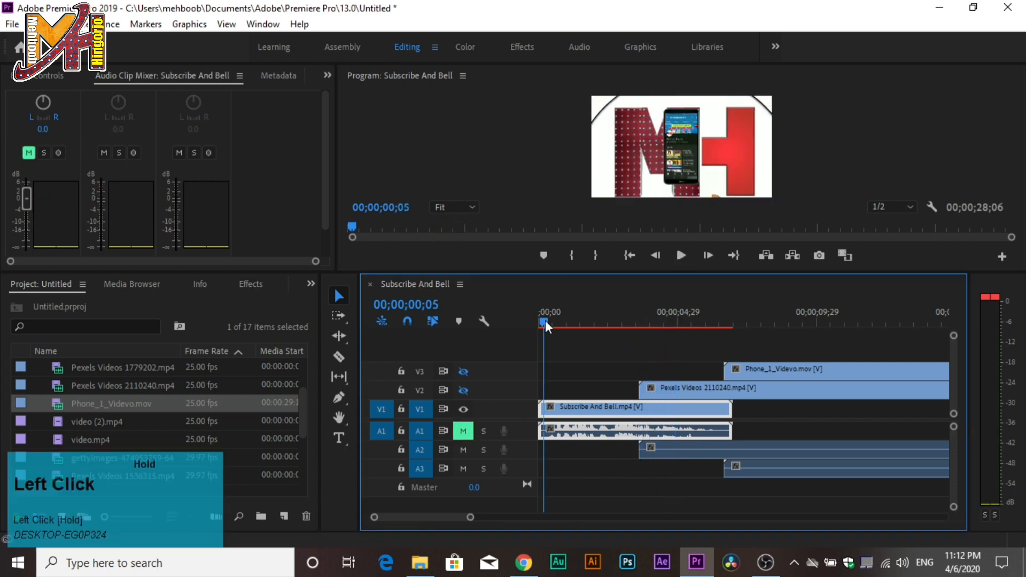
{"action": "left_click", "coordinate": [683, 257]}
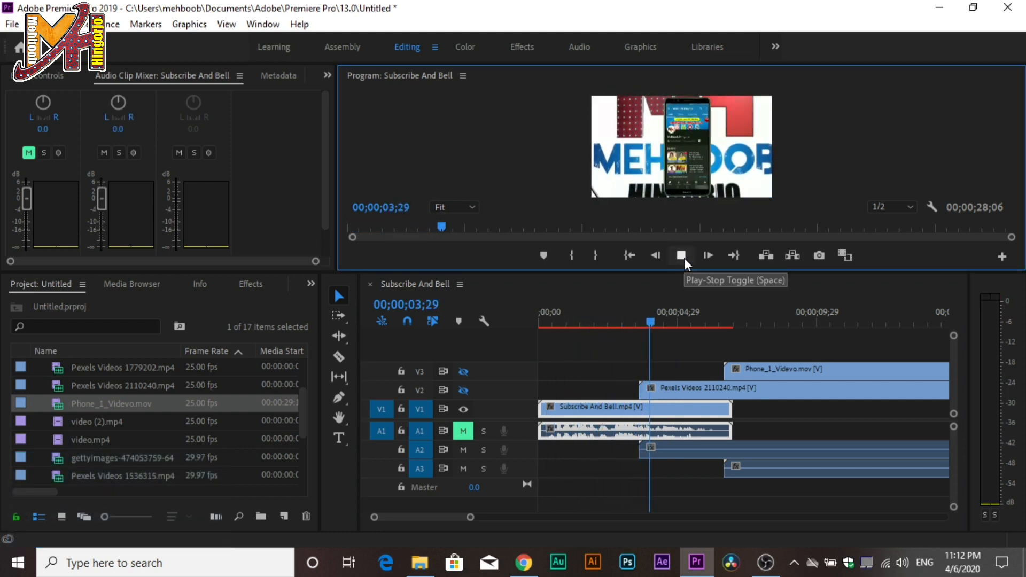
{"action": "left_click", "coordinate": [682, 257]}
{"action": "left_click", "coordinate": [464, 430]}
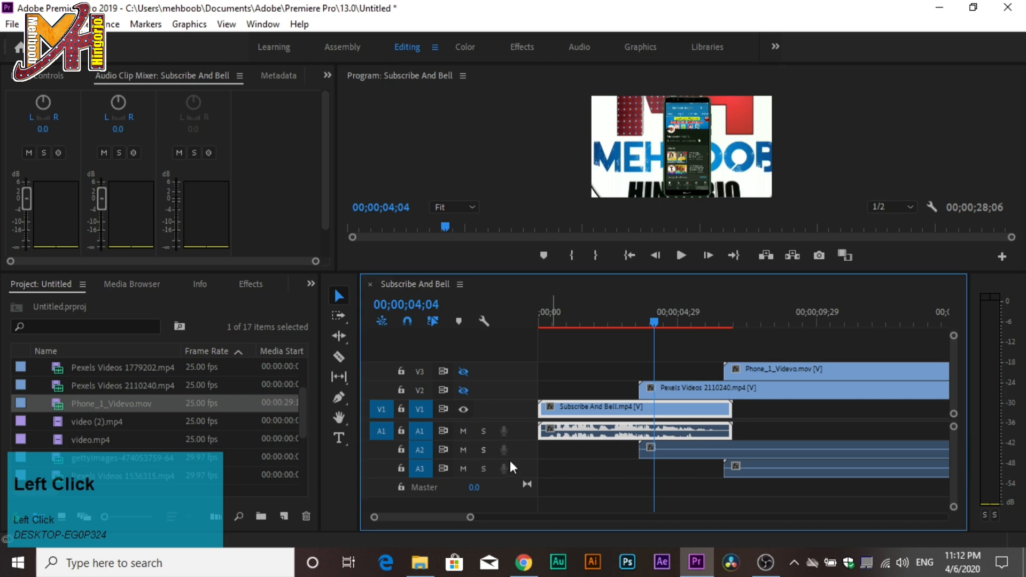
Move Pexels Videos 2110240.mp4 to V1 over the end of the Subscribe And Bell clip, and shift Phone_1_Videvo.mov to start further right on V3.
{"action": "left_click_drag", "start_coordinate": [699, 410], "coordinate": [771, 409]}
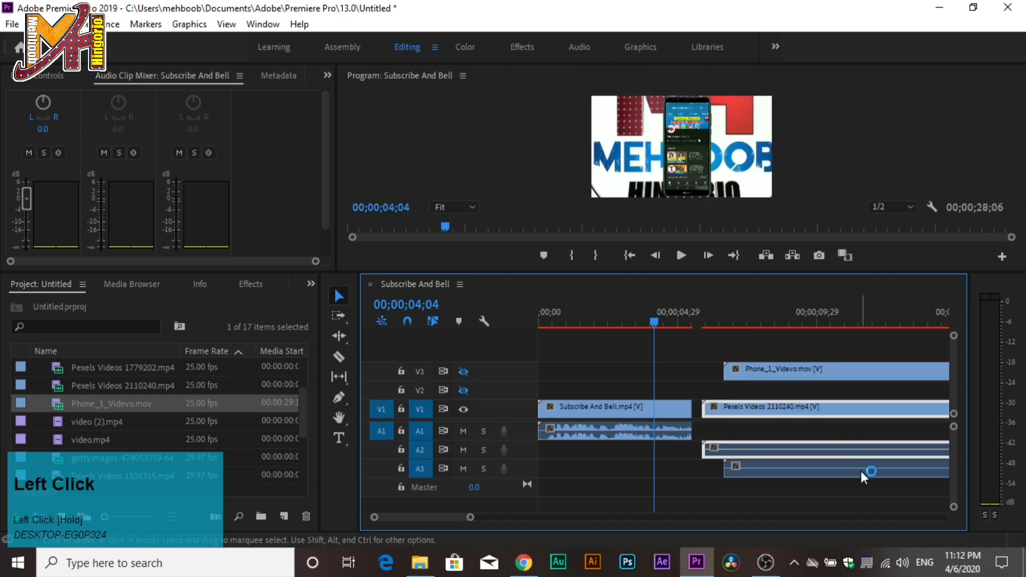
{"action": "left_click_drag", "start_coordinate": [802, 374], "coordinate": [823, 376]}
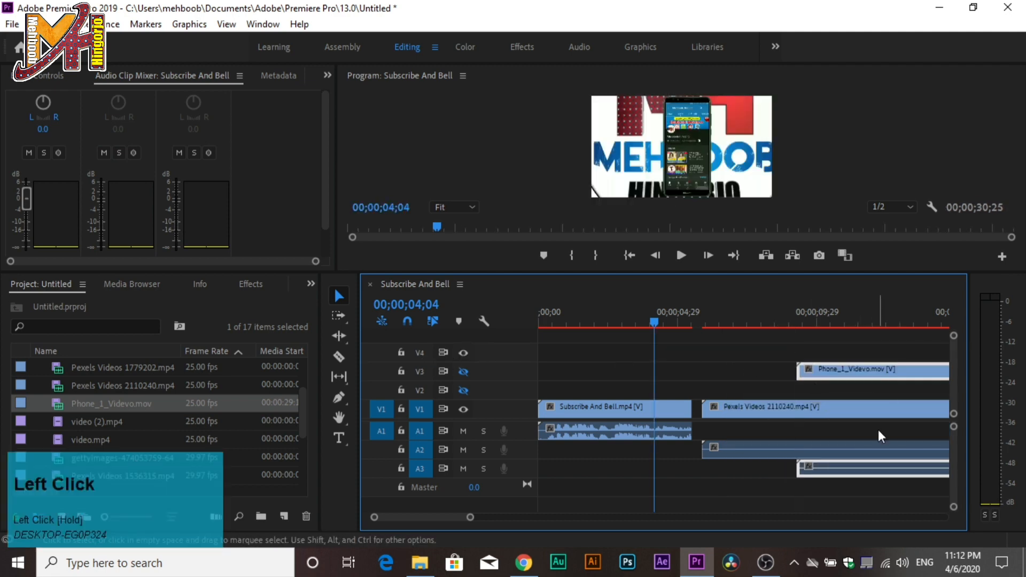
Move Phone_1_Videvo.mov to V4 starting at the playhead, and move Pexels Videos 2110240.mp4 up to V2.
{"action": "scroll", "coordinate": [442, 361], "scroll_direction": "up", "scroll_amount": 1}
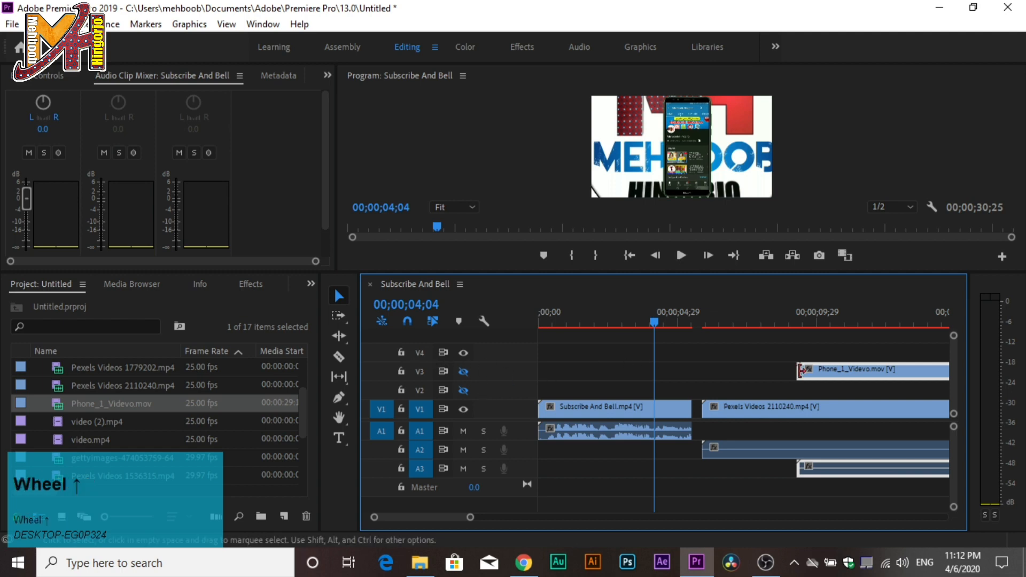
{"action": "left_click_drag", "start_coordinate": [813, 374], "coordinate": [673, 357]}
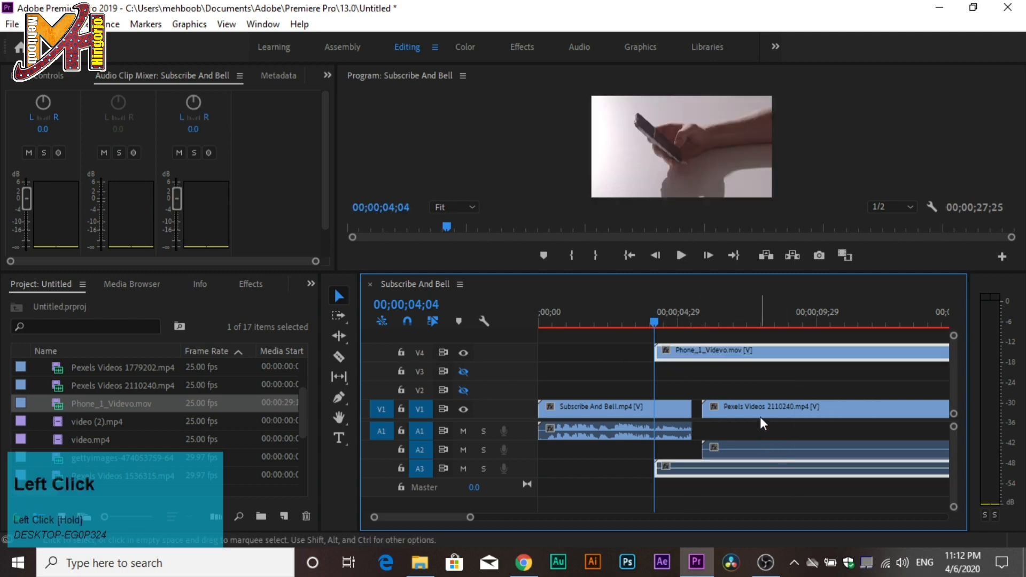
{"action": "left_click_drag", "start_coordinate": [757, 414], "coordinate": [810, 391]}
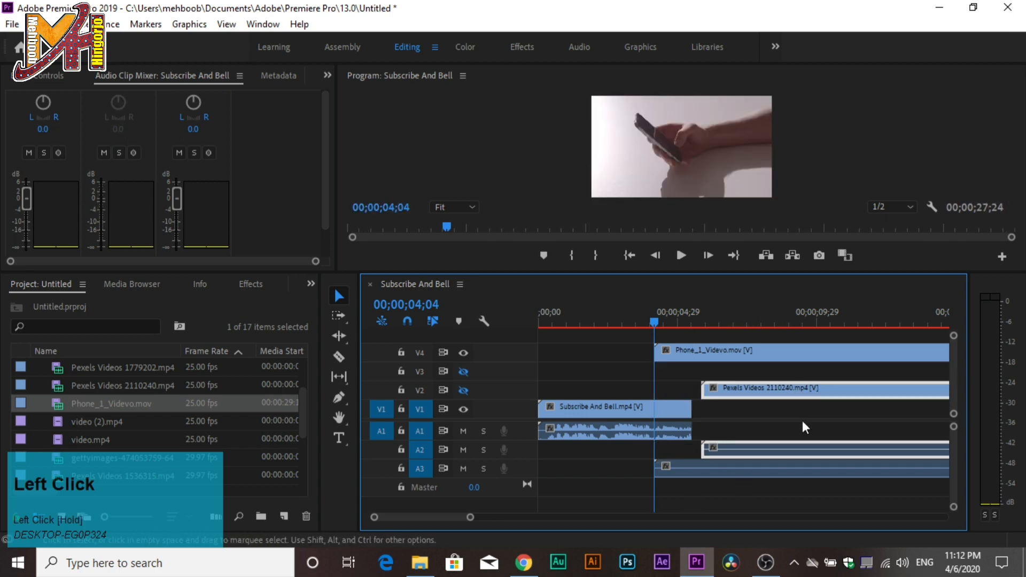
Unlink the audio from the video of Pexels Videos 2110240.mp4 and Phone_1_Videvo.mov.
{"action": "right_click", "coordinate": [785, 392]}
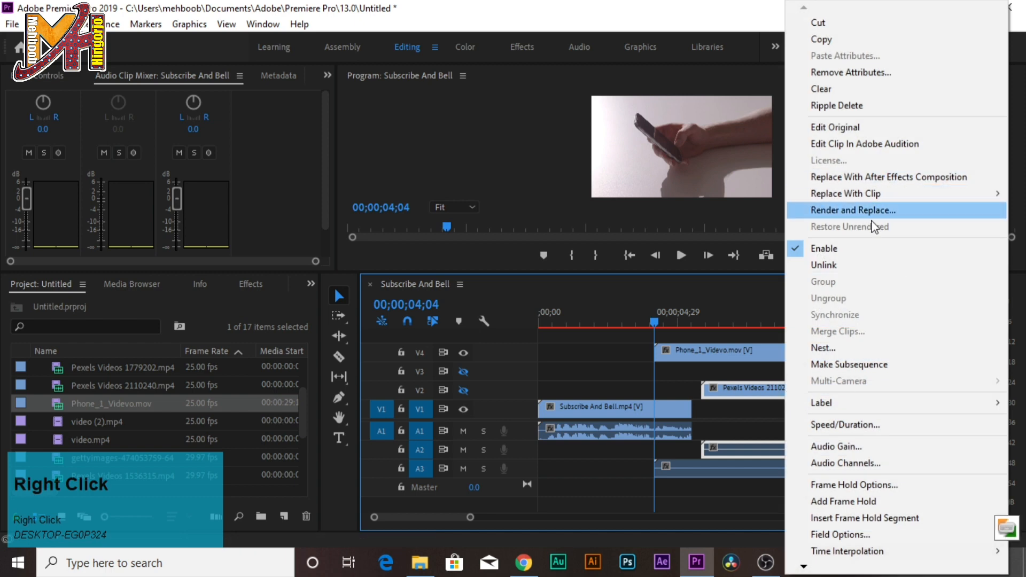
{"action": "left_click", "coordinate": [851, 264]}
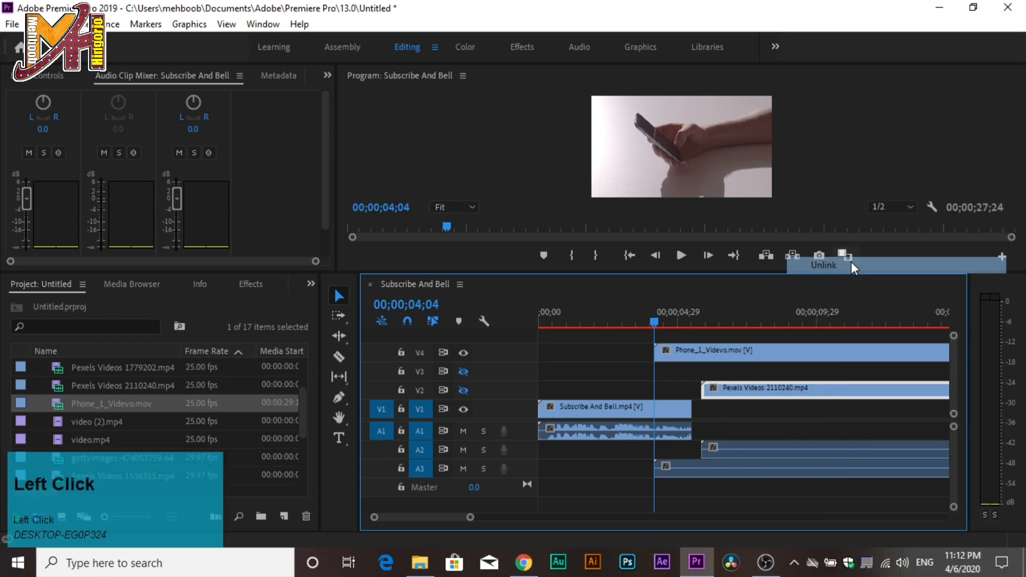
{"action": "right_click", "coordinate": [762, 357]}
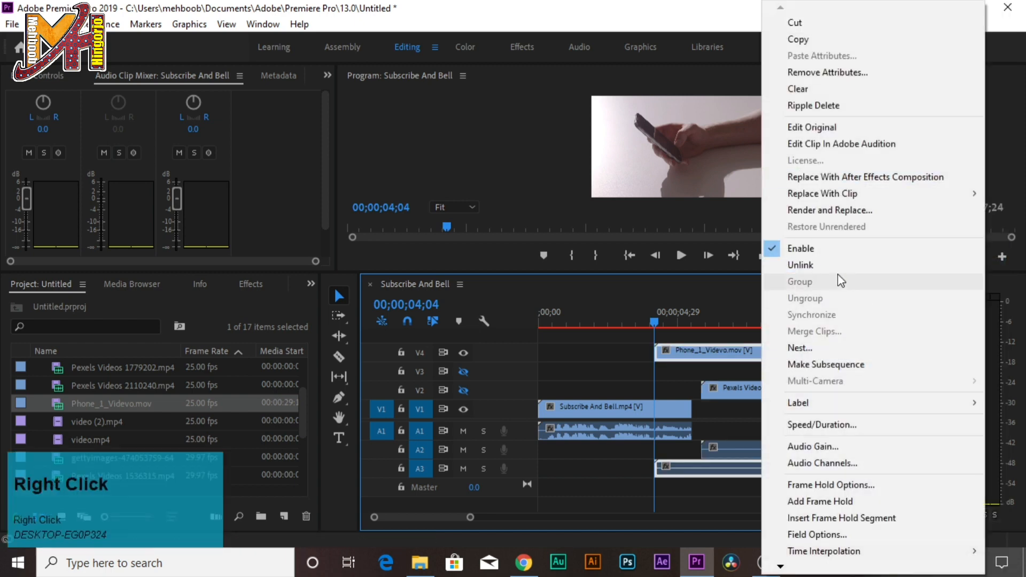
{"action": "left_click", "coordinate": [823, 266]}
Delete the two unlinked audio clips on tracks A2 and A3.
{"action": "left_click_drag", "start_coordinate": [788, 485], "coordinate": [778, 458]}
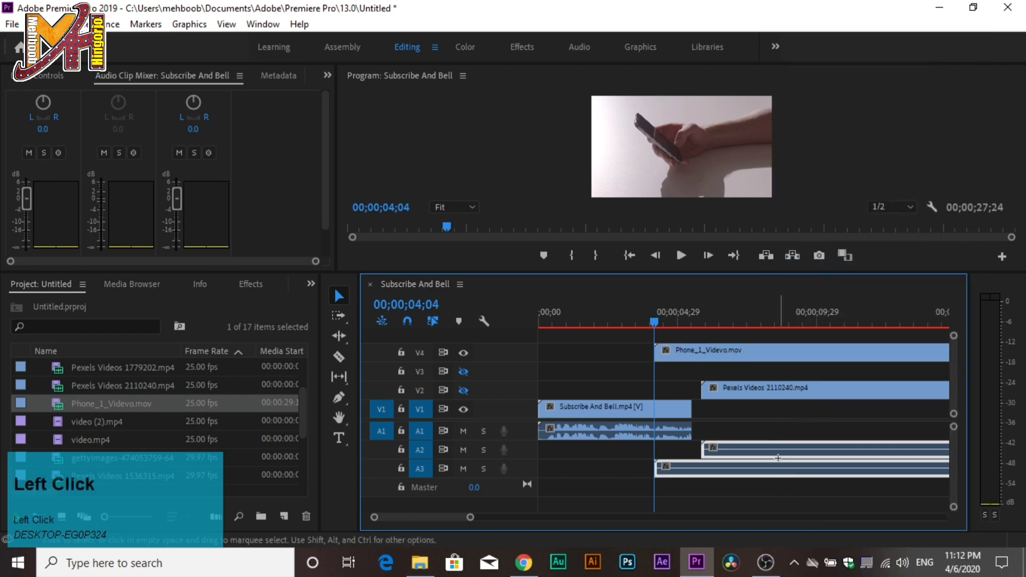
{"action": "right_click", "coordinate": [780, 459]}
{"action": "key", "text": "Delete"}
Align both video clips to the sequence start, with Pexels Videos 2110240.mp4 on V2 and Phone_1_Videvo.mov on V3.
{"action": "key", "text": "Home"}
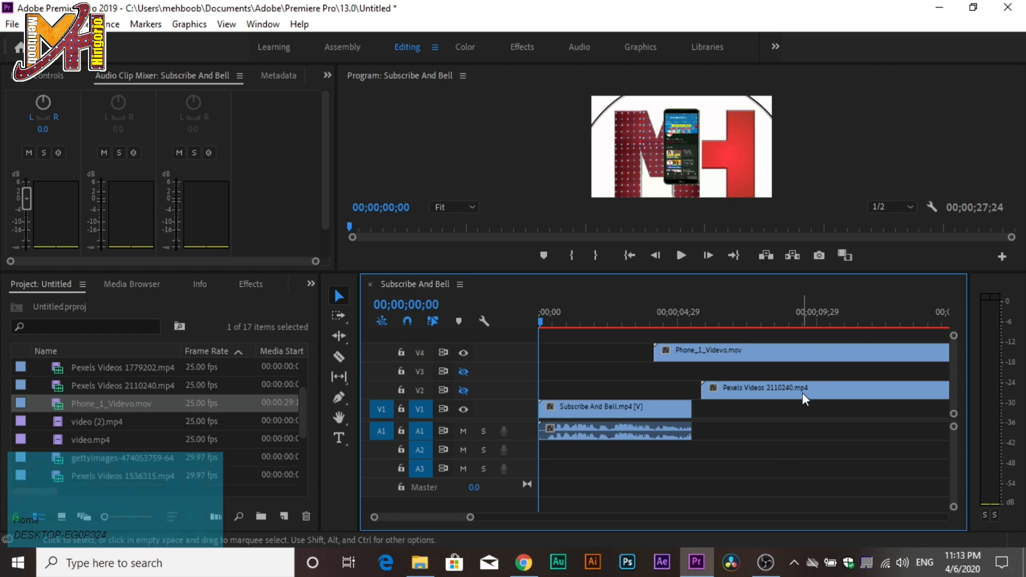
{"action": "left_click_drag", "start_coordinate": [803, 392], "coordinate": [633, 401]}
{"action": "left_click_drag", "start_coordinate": [700, 356], "coordinate": [605, 403]}
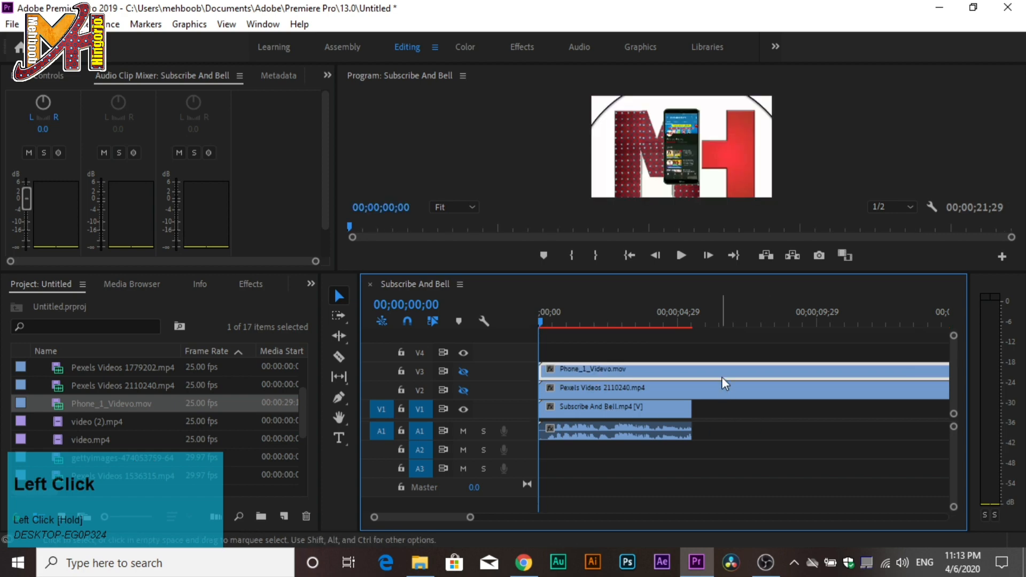
Split the V2 and V3 clips with the Razor tool at 00;00;05;15, where the Subscribe And Bell clip ends.
{"action": "left_click", "coordinate": [543, 325]}
{"action": "left_click_drag", "start_coordinate": [689, 322], "coordinate": [694, 322]}
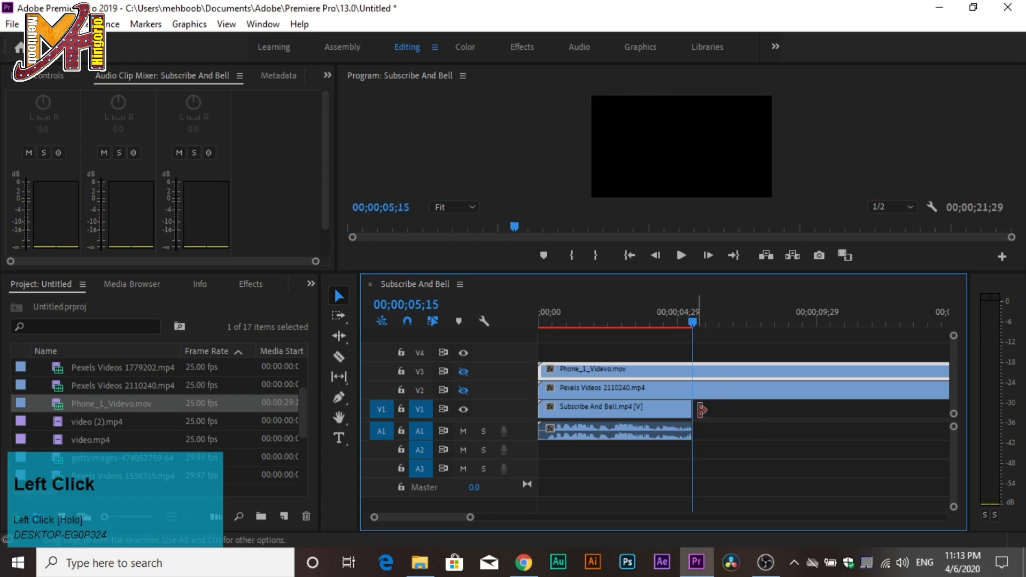
{"action": "key", "text": "c"}
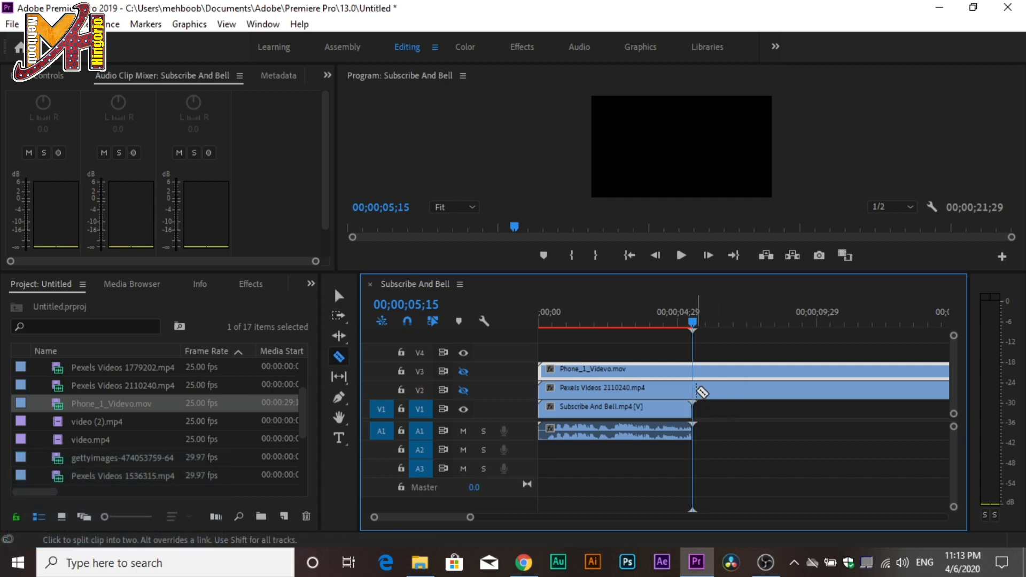
{"action": "left_click", "coordinate": [696, 391]}
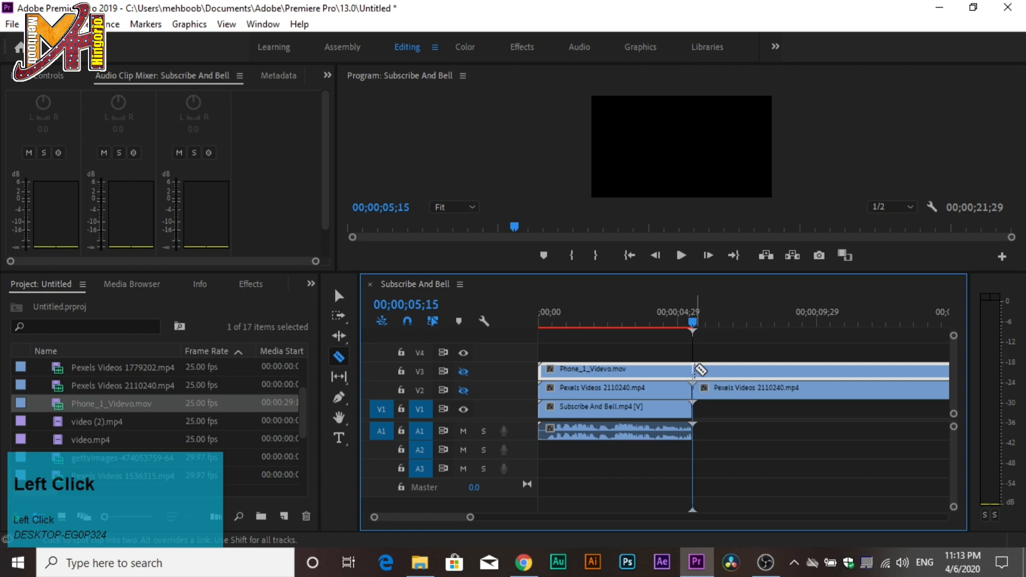
{"action": "left_click", "coordinate": [697, 369]}
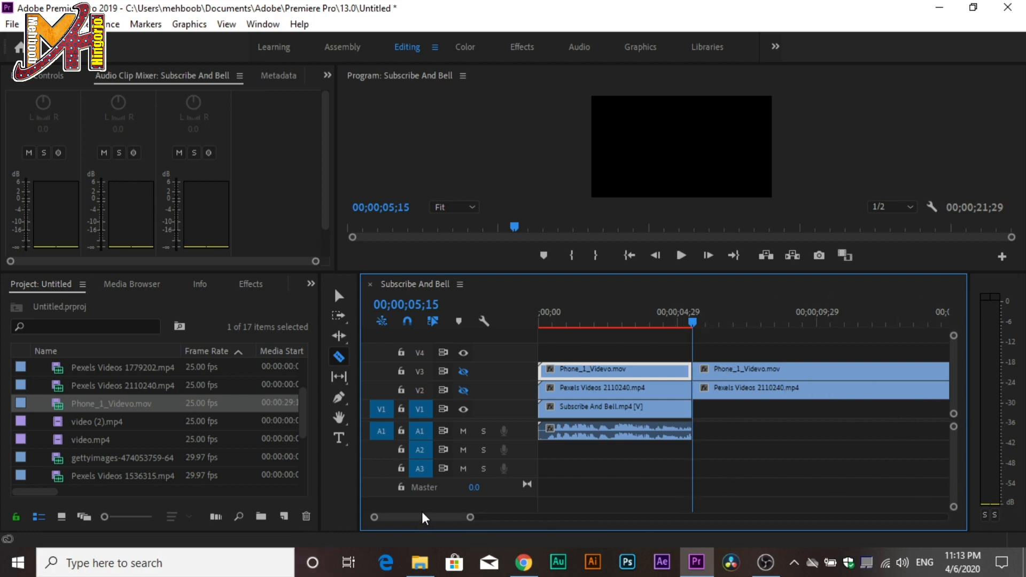
Zoom the timeline in around the cut, move the playhead to 00;00;05;10, and switch back to the Selection tool.
{"action": "left_click_drag", "start_coordinate": [470, 525], "coordinate": [406, 529]}
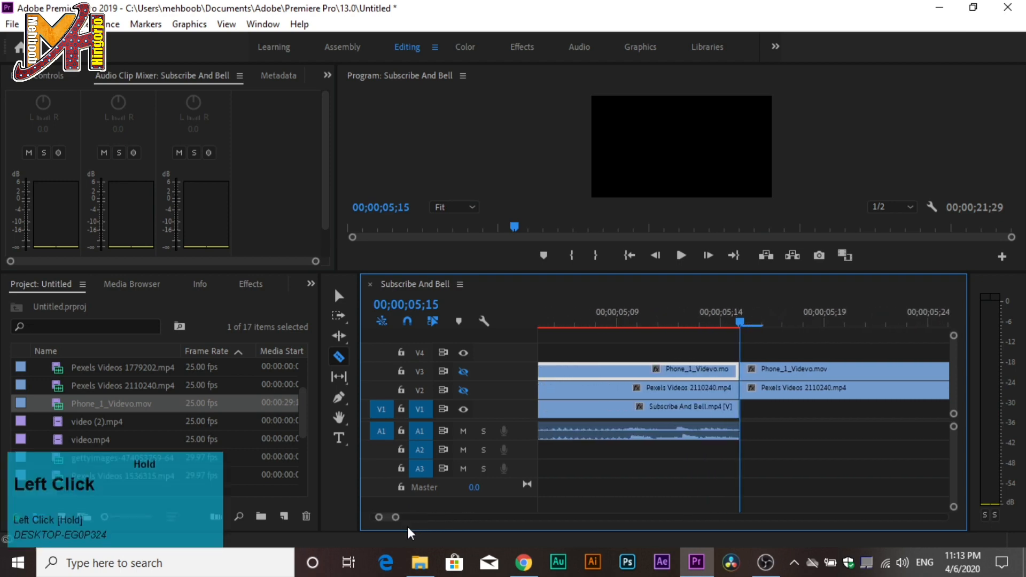
{"action": "left_click_drag", "start_coordinate": [743, 331], "coordinate": [636, 327]}
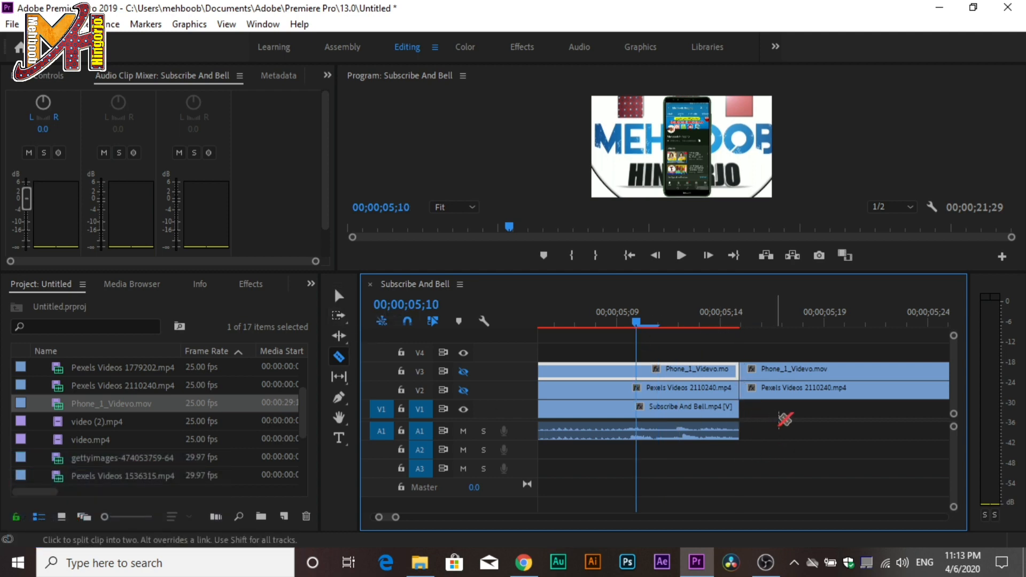
{"action": "key", "text": "v"}
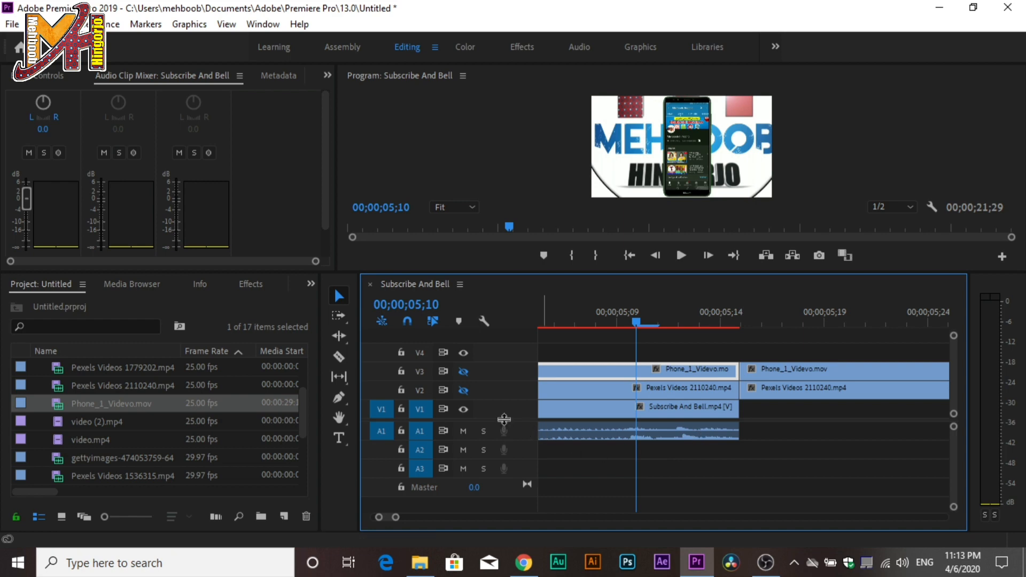
Enlarge the timeline's video track area and increase the height of track V3 to show its clip thumbnails.
{"action": "left_click_drag", "start_coordinate": [502, 422], "coordinate": [505, 507]}
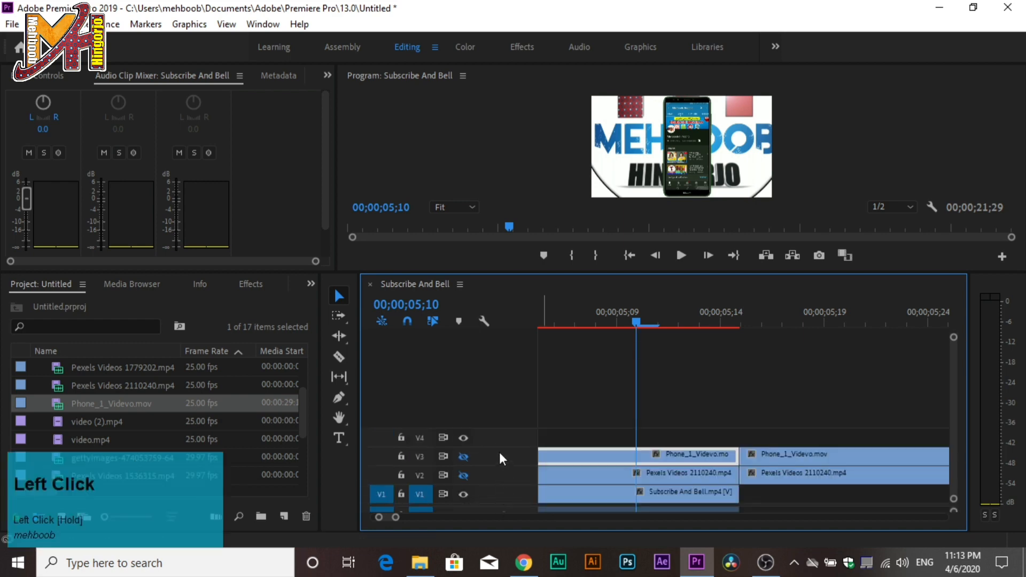
{"action": "left_click_drag", "start_coordinate": [503, 449], "coordinate": [509, 361]}
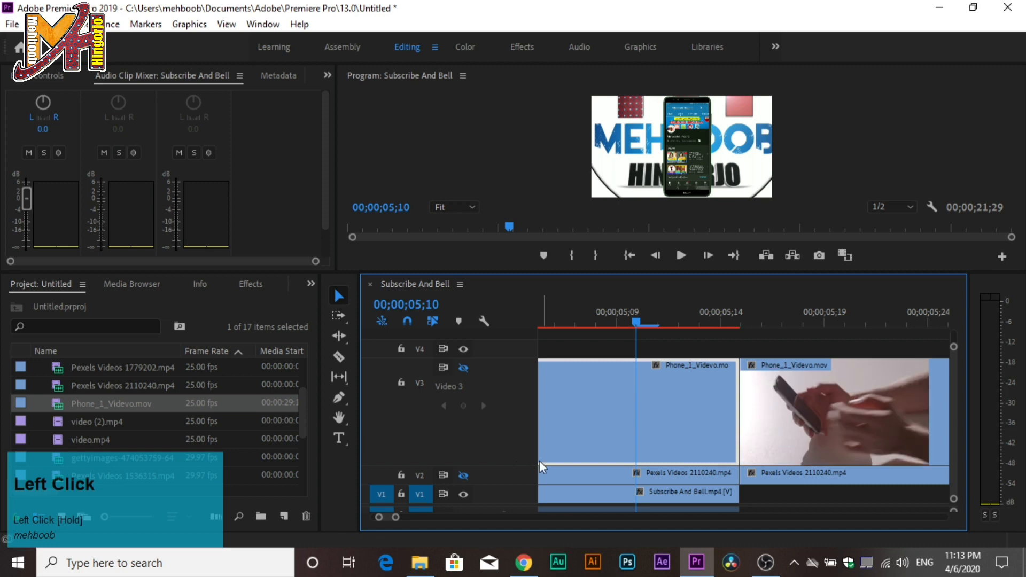
{"action": "left_click_drag", "start_coordinate": [636, 323], "coordinate": [641, 370]}
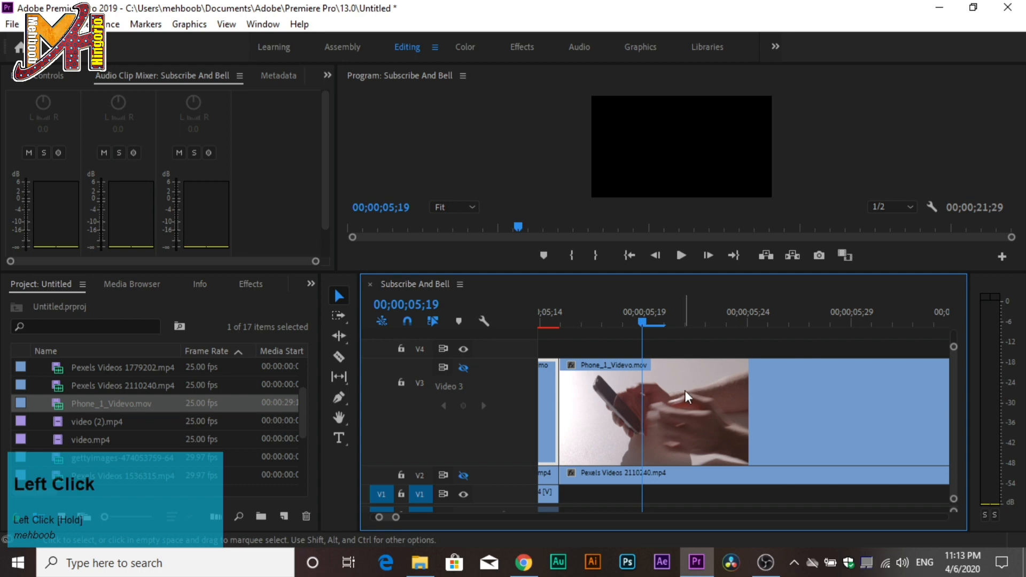
Look through the timeline display settings and move the playhead back to 00;00;04;14.
{"action": "left_click", "coordinate": [484, 321]}
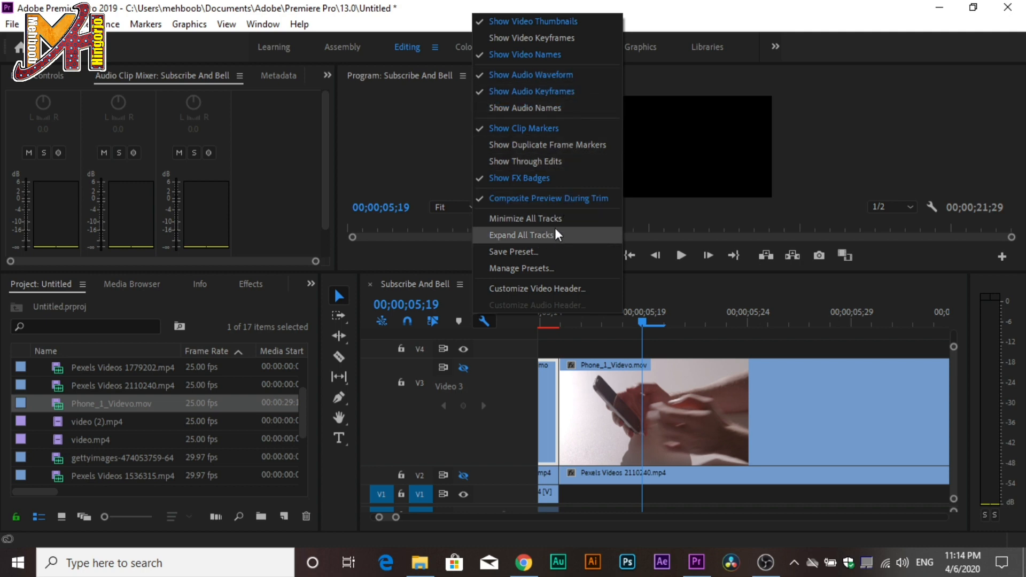
{"action": "left_click", "coordinate": [707, 398]}
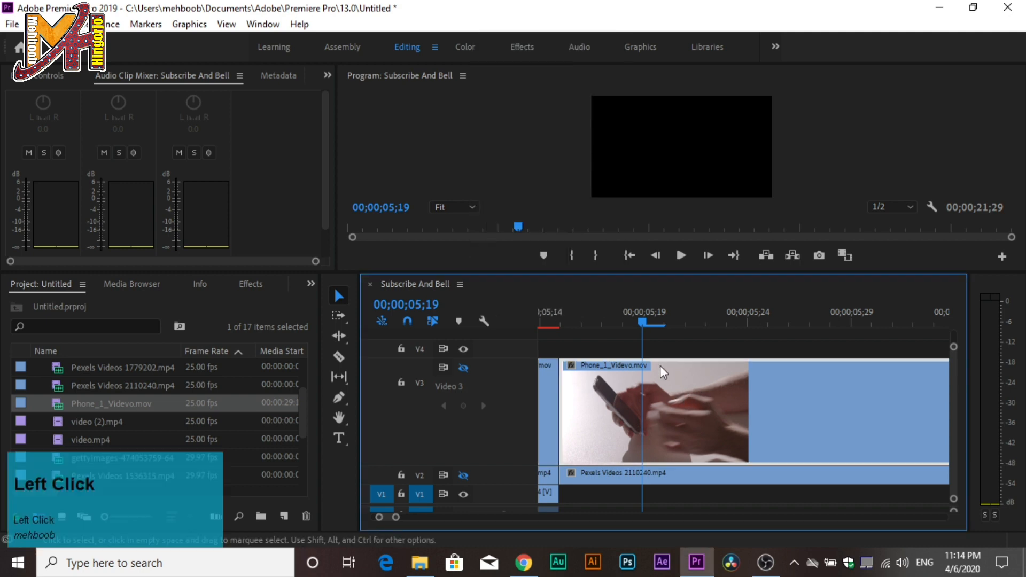
{"action": "left_click_drag", "start_coordinate": [642, 325], "coordinate": [431, 321]}
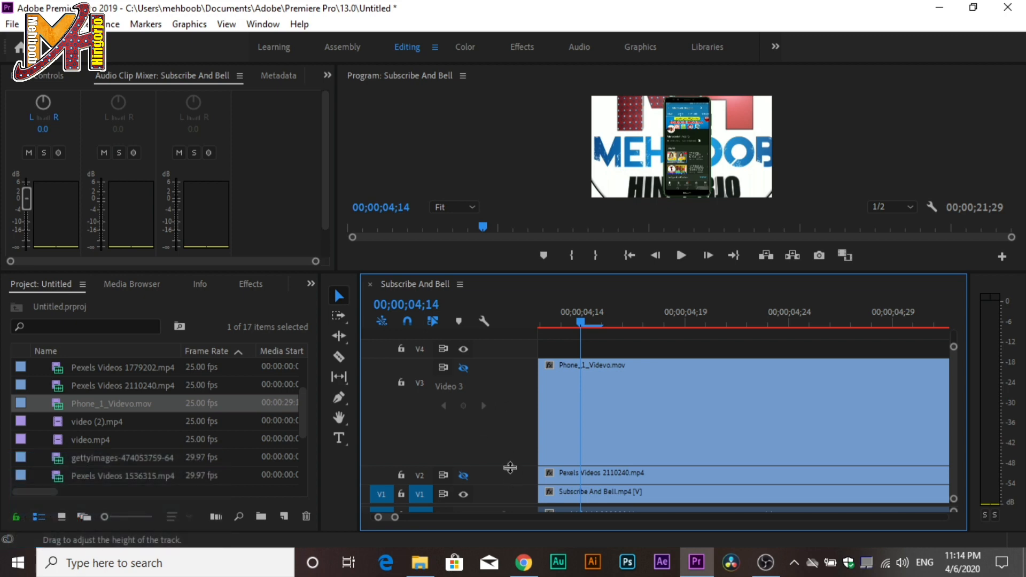
Increase the height of track V2 and move the playhead to 00;00;04;18.
{"action": "left_click_drag", "start_coordinate": [509, 466], "coordinate": [501, 401]}
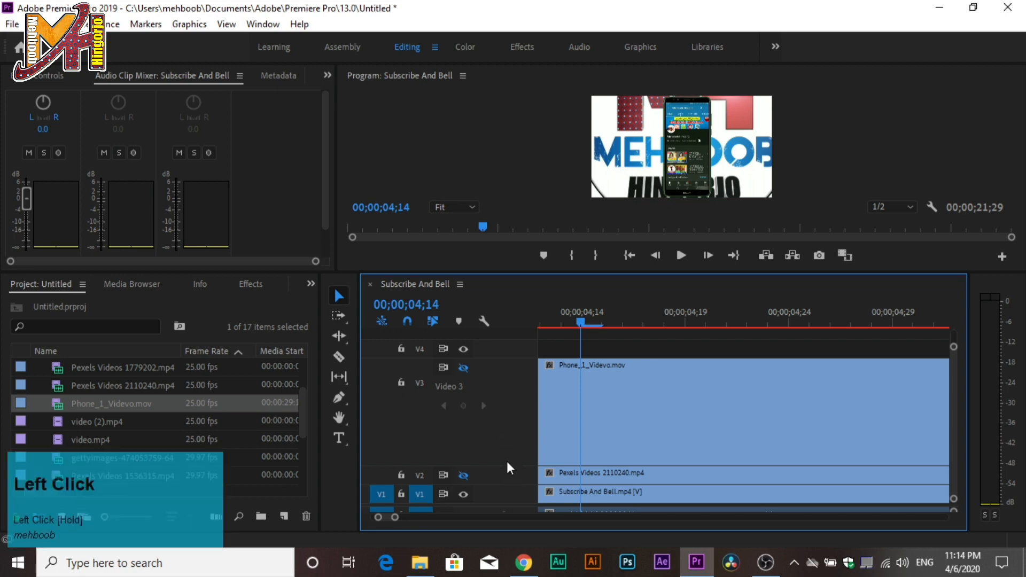
{"action": "left_click_drag", "start_coordinate": [504, 468], "coordinate": [516, 441]}
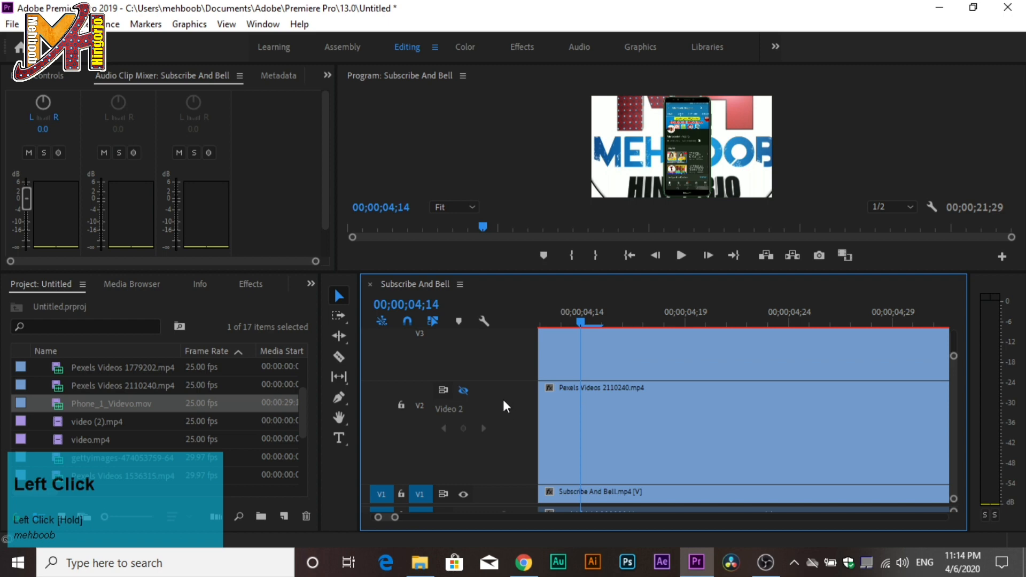
{"action": "left_click", "coordinate": [582, 317]}
{"action": "left_click_drag", "start_coordinate": [648, 330], "coordinate": [597, 370]}
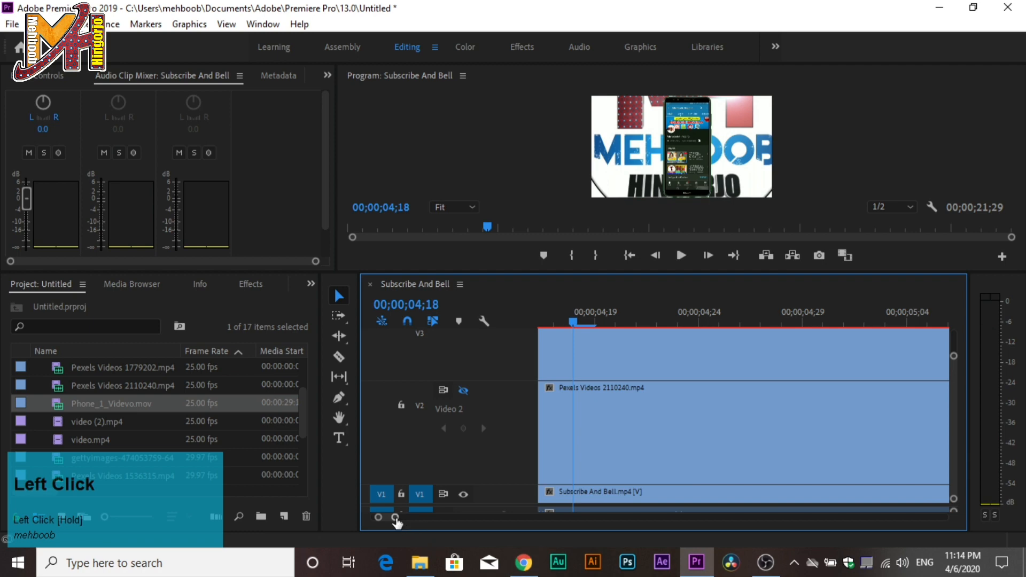
Zoom the timeline out to show the pieces on both sides of the cut and move the playhead to 00;00;00;29.
{"action": "left_click_drag", "start_coordinate": [397, 522], "coordinate": [615, 527]}
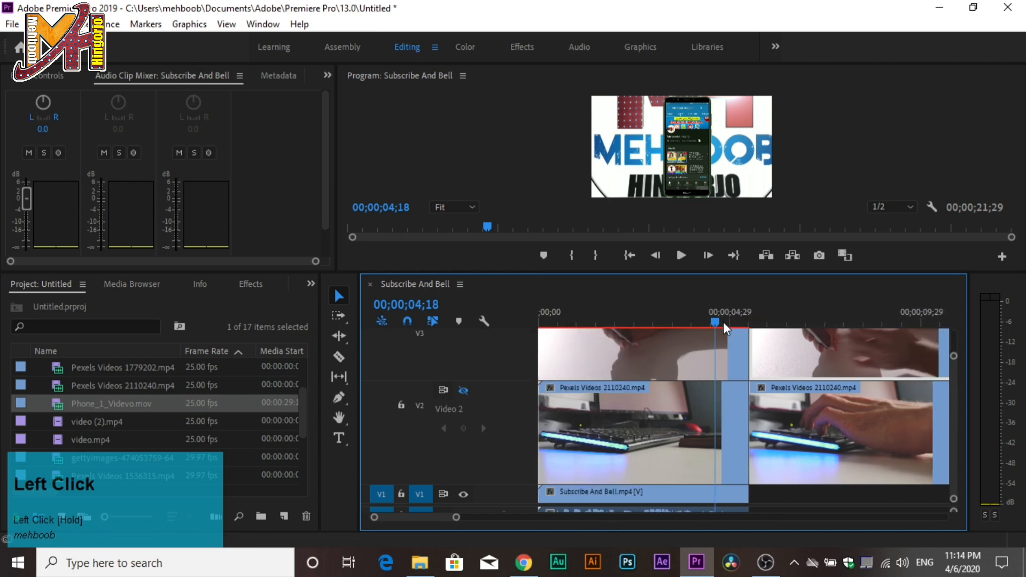
{"action": "left_click_drag", "start_coordinate": [726, 328], "coordinate": [576, 326]}
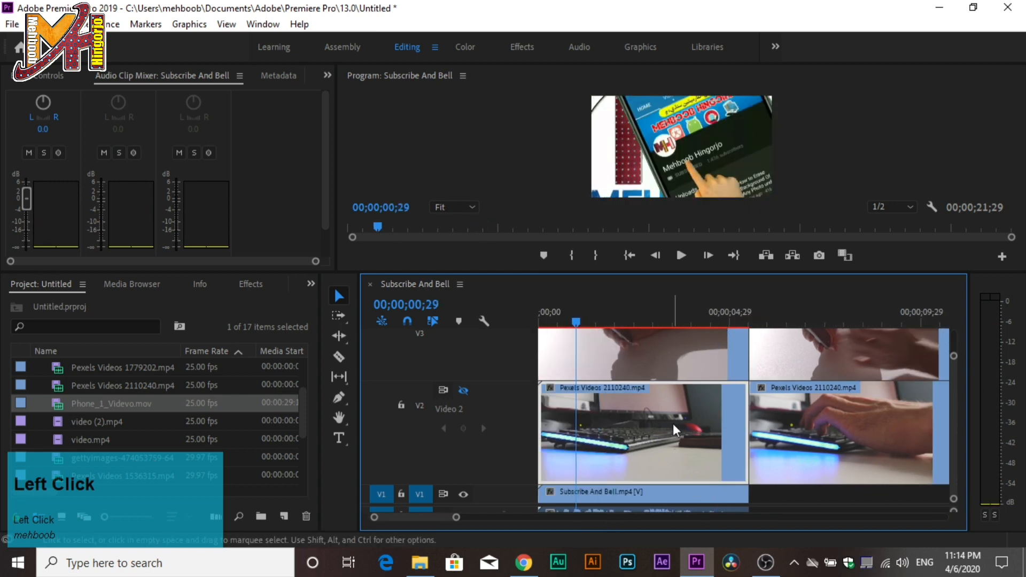
{"action": "scroll", "coordinate": [845, 377], "scroll_direction": "up", "scroll_amount": 1}
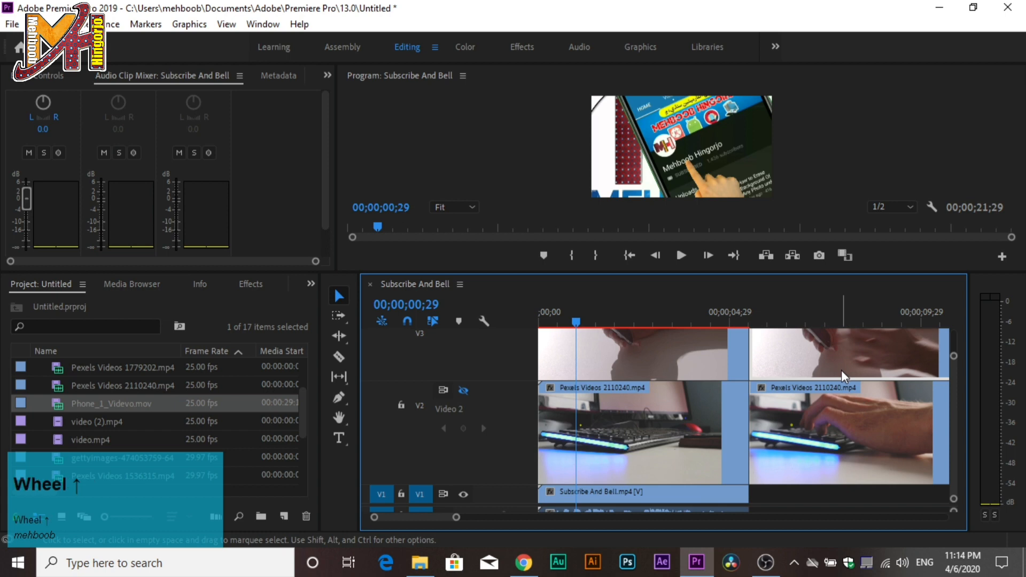
{"action": "scroll", "coordinate": [845, 377], "scroll_direction": "down", "scroll_amount": 5}
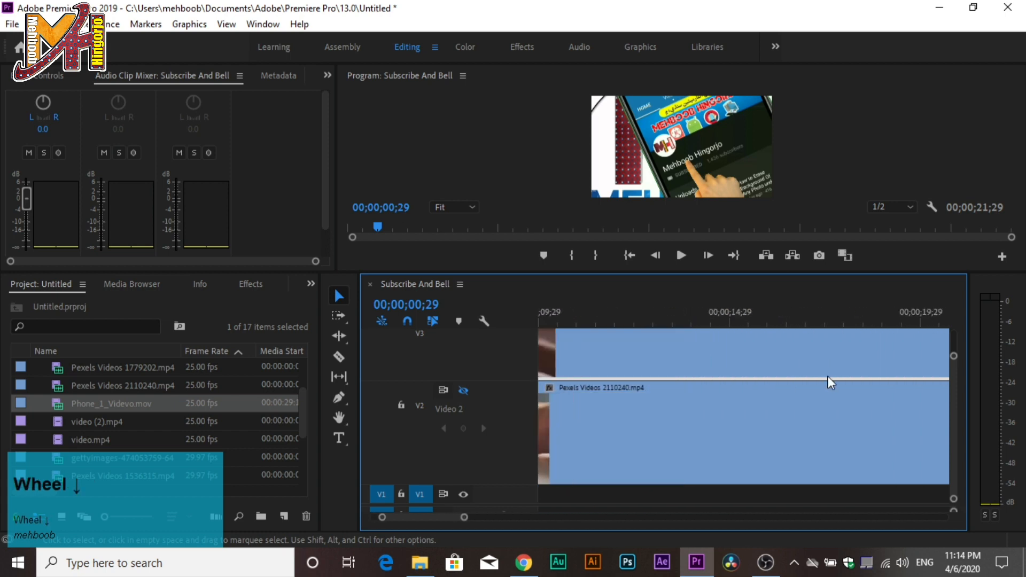
{"action": "scroll", "coordinate": [828, 385], "scroll_direction": "up", "scroll_amount": 5}
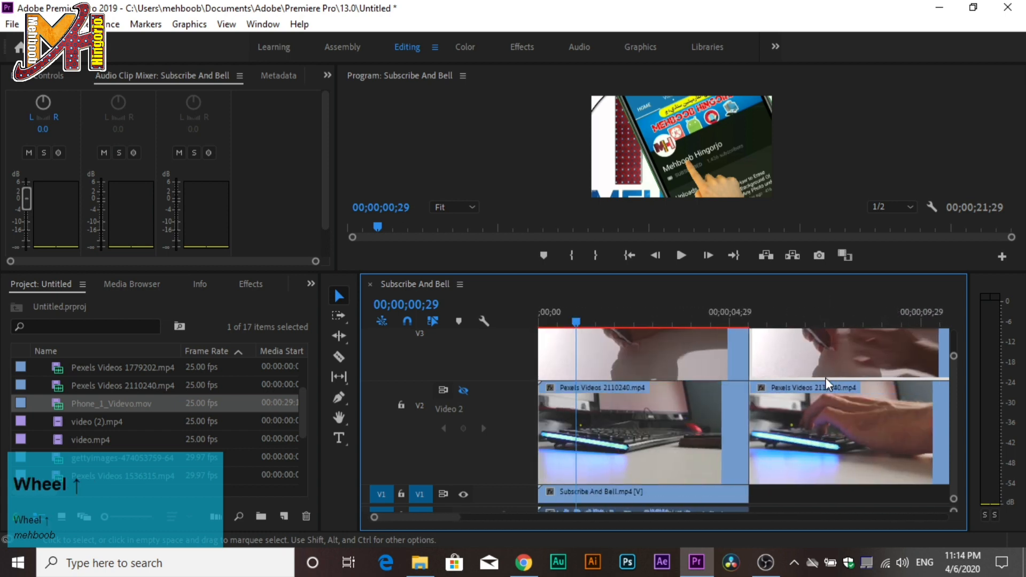
Turn on the output of video track V2 and scrub the playhead through the sequence to preview its clip.
{"action": "left_click", "coordinate": [462, 390]}
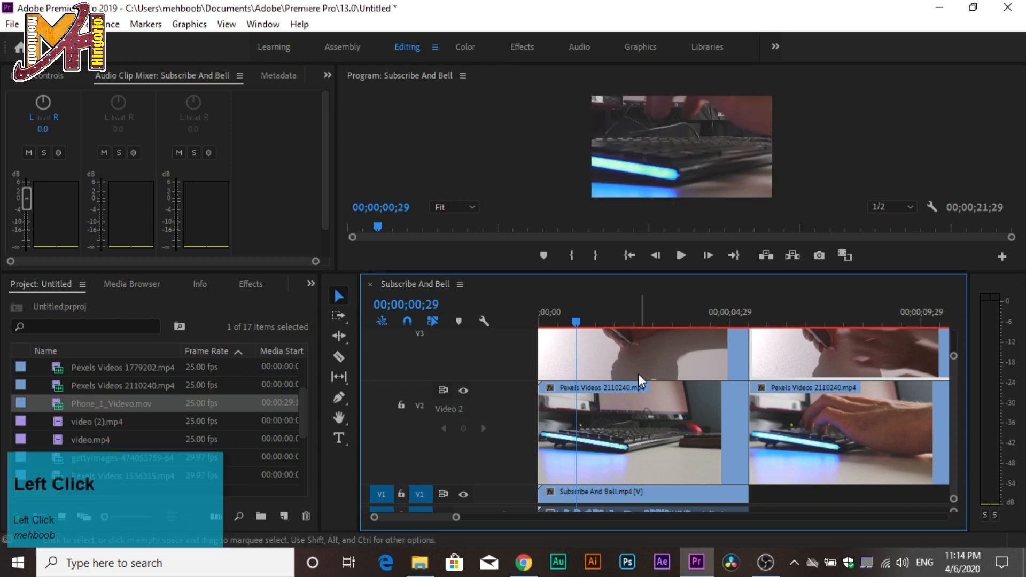
{"action": "left_click_drag", "start_coordinate": [576, 322], "coordinate": [666, 323]}
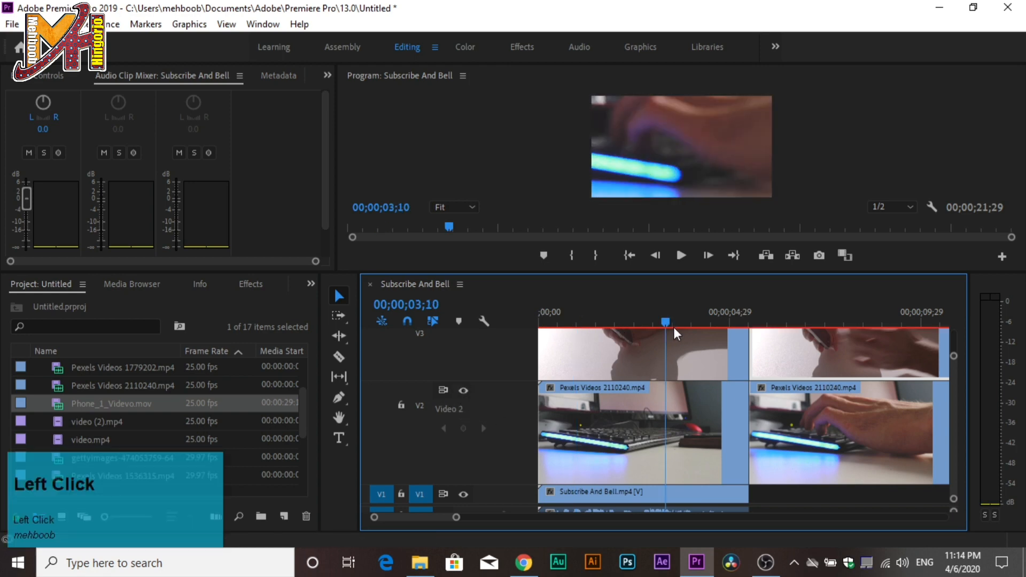
{"action": "scroll", "coordinate": [586, 339], "scroll_direction": "up", "scroll_amount": 5}
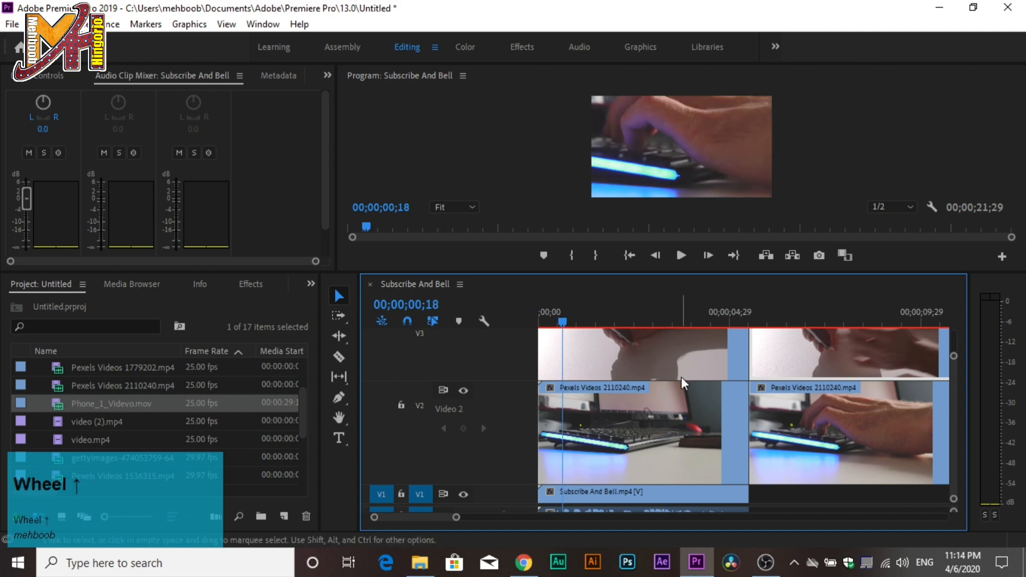
Lock video track V2, then undo the previous edits back until only Subscribe And Bell.mp4 remains in the sequence.
{"action": "left_click", "coordinate": [401, 406]}
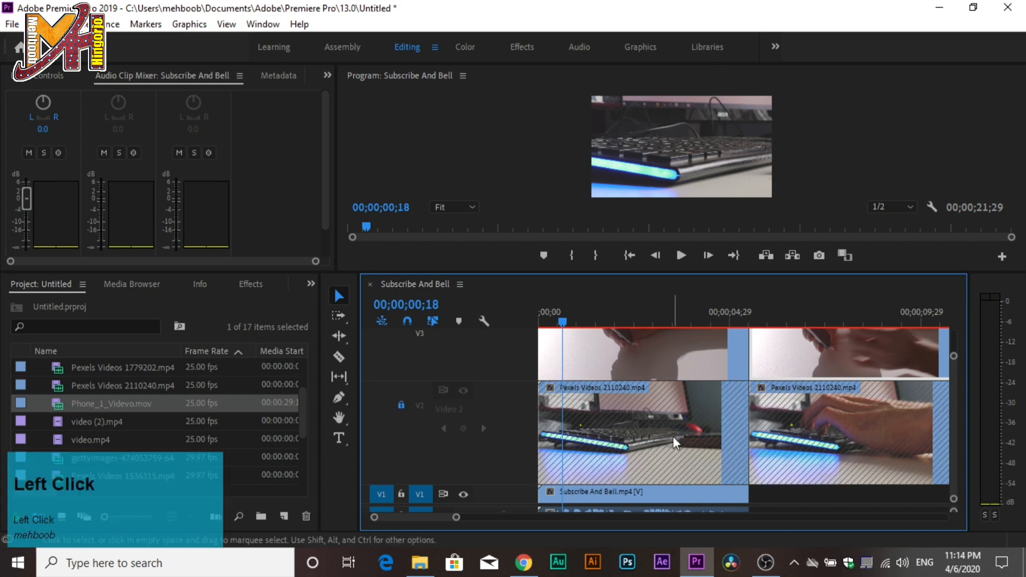
{"action": "key", "text": "ctrl+z"}
{"action": "key", "text": "ctrl+z"}
{"action": "key", "text": "ctrl+z"}
{"action": "key", "text": "ctrl+z"}
{"action": "key", "text": "ctrl+z"}
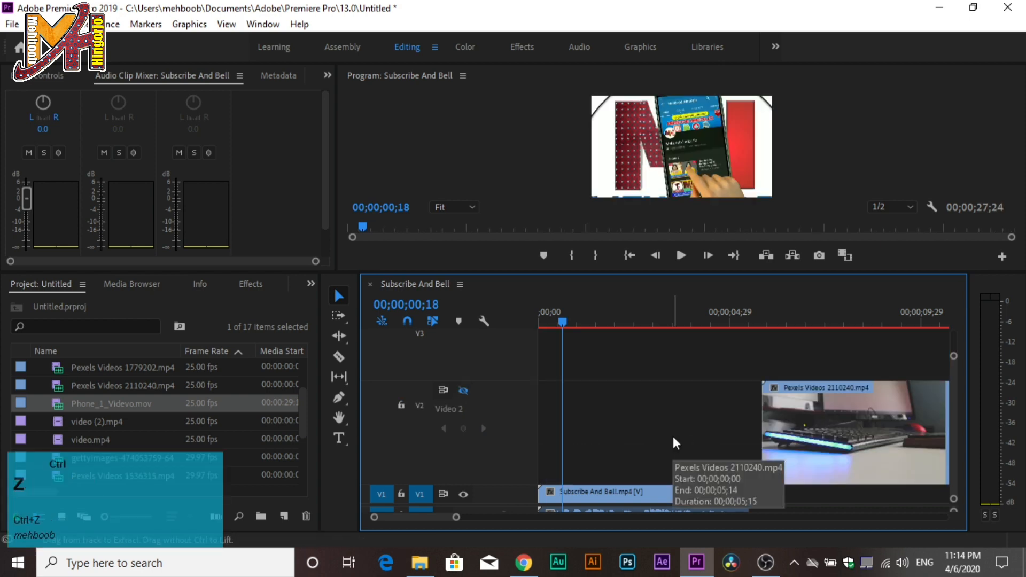
{"action": "key", "text": "ctrl+z"}
{"action": "key", "text": "ctrl+z"}
{"action": "key", "text": "ctrl+z"}
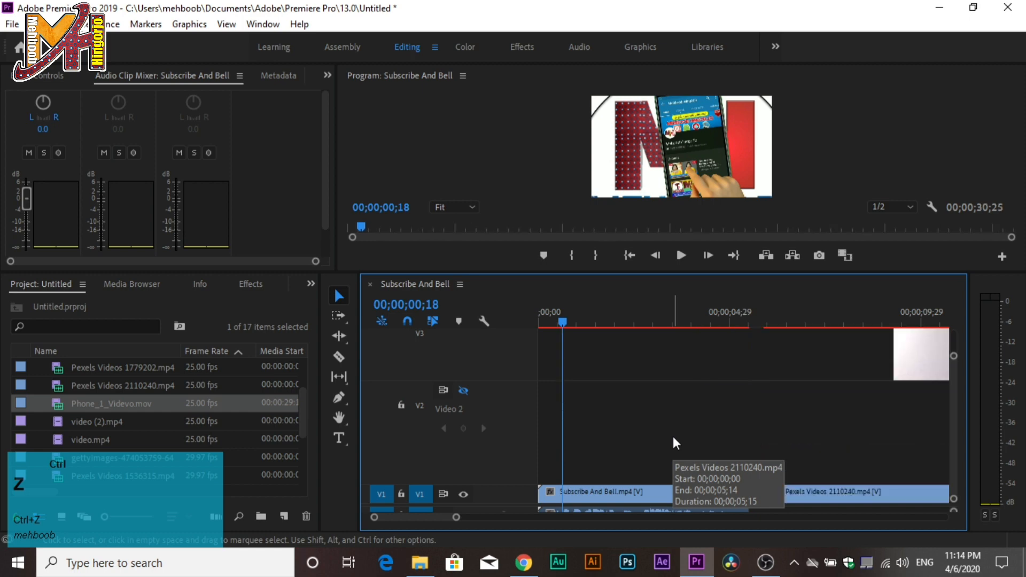
{"action": "key", "text": "ctrl+z"}
{"action": "key", "text": "ctrl+z"}
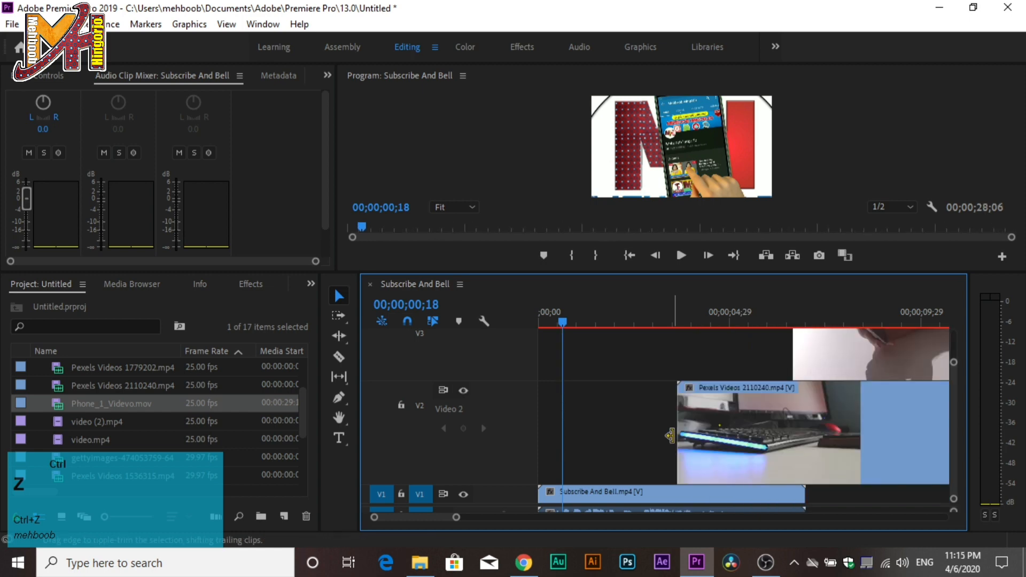
{"action": "key", "text": "ctrl+z"}
{"action": "key", "text": "ctrl+z"}
{"action": "key", "text": "ctrl+z"}
{"action": "key", "text": "ctrl+z"}
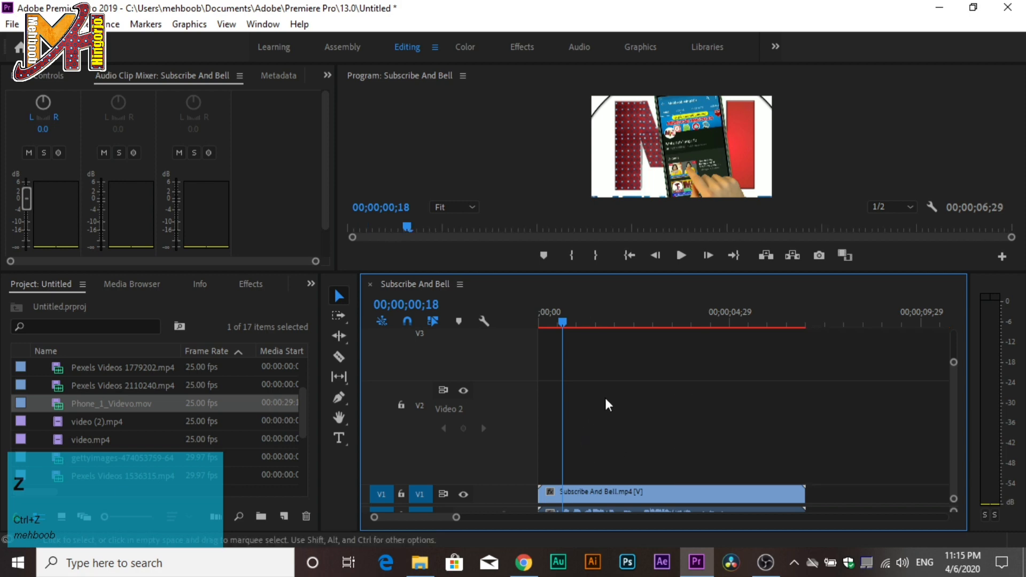
{"action": "scroll", "coordinate": [609, 405], "scroll_direction": "up", "scroll_amount": 2}
{"action": "scroll", "coordinate": [625, 415], "scroll_direction": "down", "scroll_amount": 3}
{"action": "scroll", "coordinate": [635, 422], "scroll_direction": "up", "scroll_amount": 3}
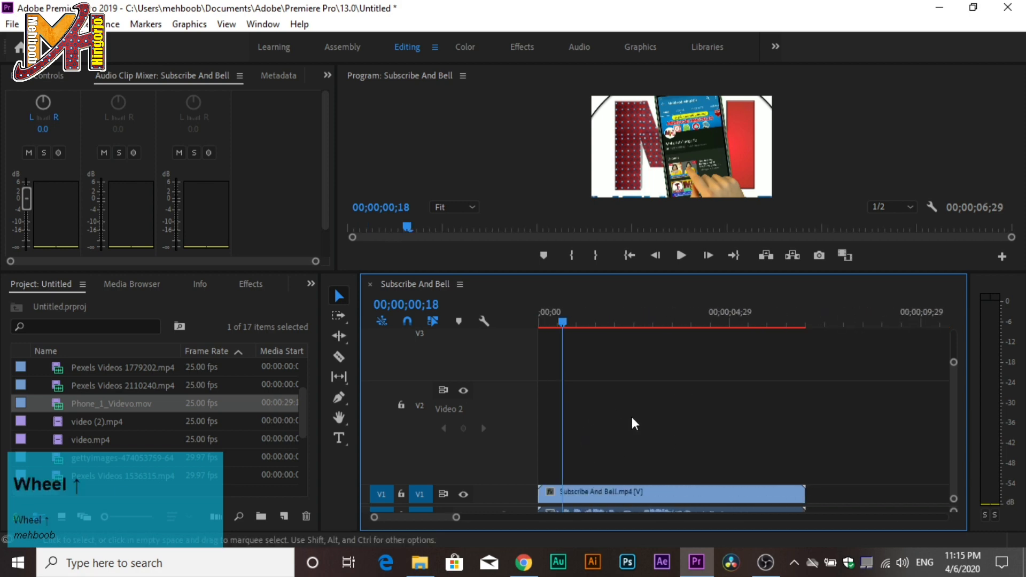
Select the Subscribe And Bell.mp4 clip and reduce the heights of tracks V2 and V3 to their minimum.
{"action": "left_click", "coordinate": [671, 487]}
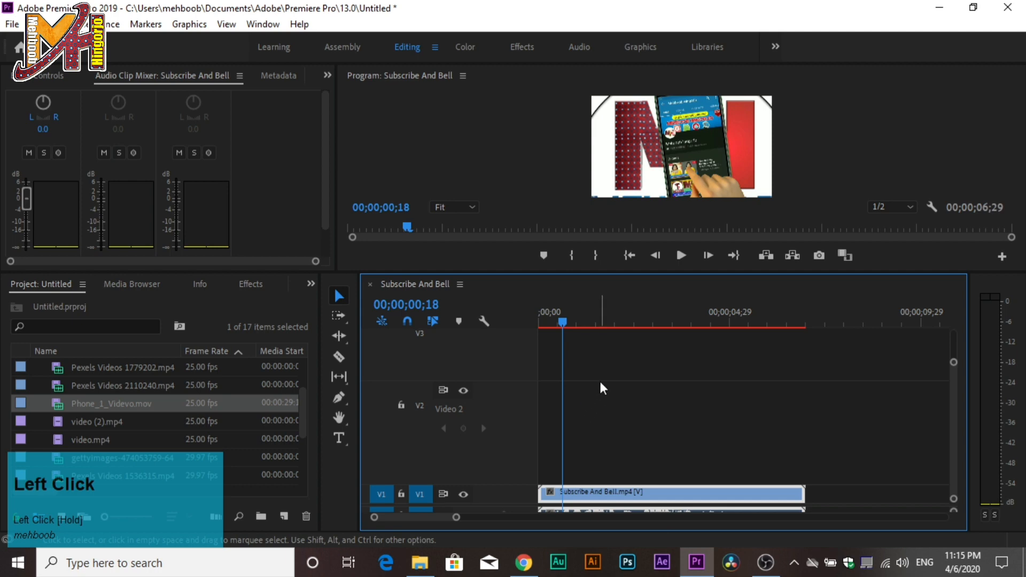
{"action": "left_click_drag", "start_coordinate": [465, 381], "coordinate": [509, 475]}
{"action": "left_click_drag", "start_coordinate": [524, 363], "coordinate": [533, 477]}
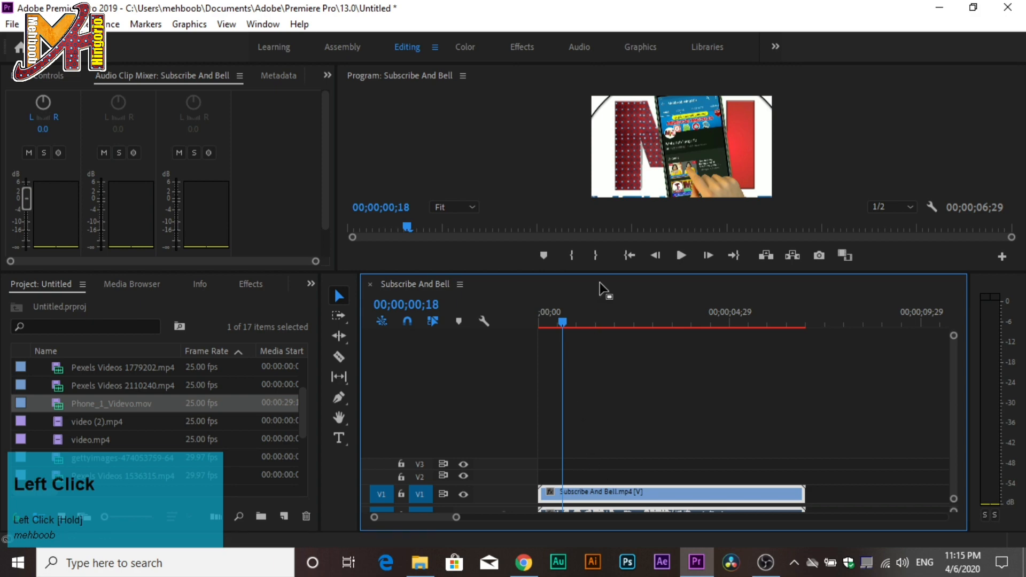
Shrink the timeline panel to enlarge the program monitor, and increase the video track height until V1 shows thumbnails.
{"action": "left_click_drag", "start_coordinate": [602, 274], "coordinate": [604, 344]}
{"action": "scroll", "coordinate": [794, 454], "scroll_direction": "down", "scroll_amount": 3}
{"action": "scroll", "coordinate": [797, 456], "scroll_direction": "up", "scroll_amount": 3}
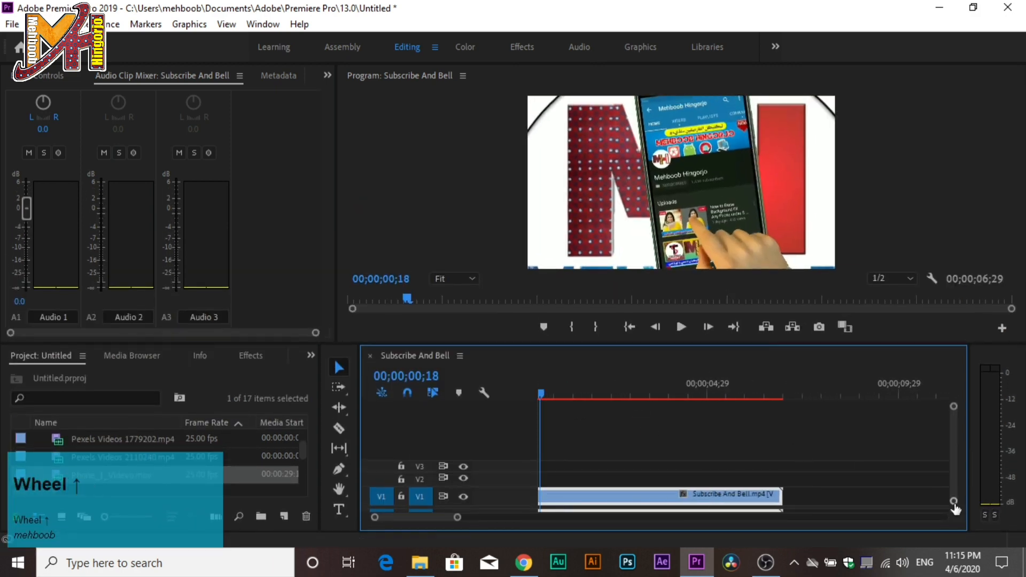
{"action": "left_click_drag", "start_coordinate": [954, 502], "coordinate": [954, 492]}
{"action": "scroll", "coordinate": [814, 455], "scroll_direction": "down", "scroll_amount": 2}
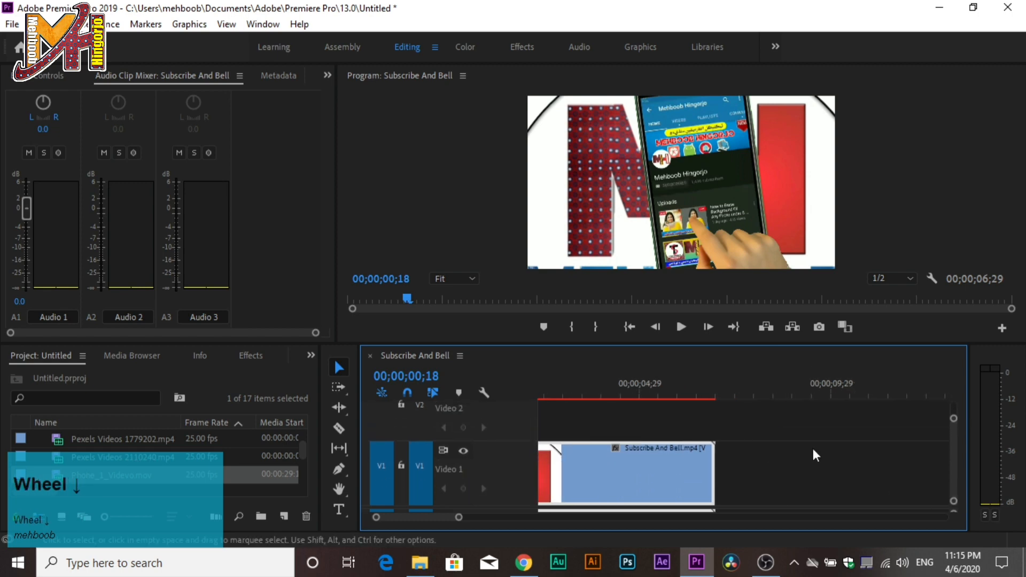
{"action": "scroll", "coordinate": [812, 455], "scroll_direction": "up", "scroll_amount": 2}
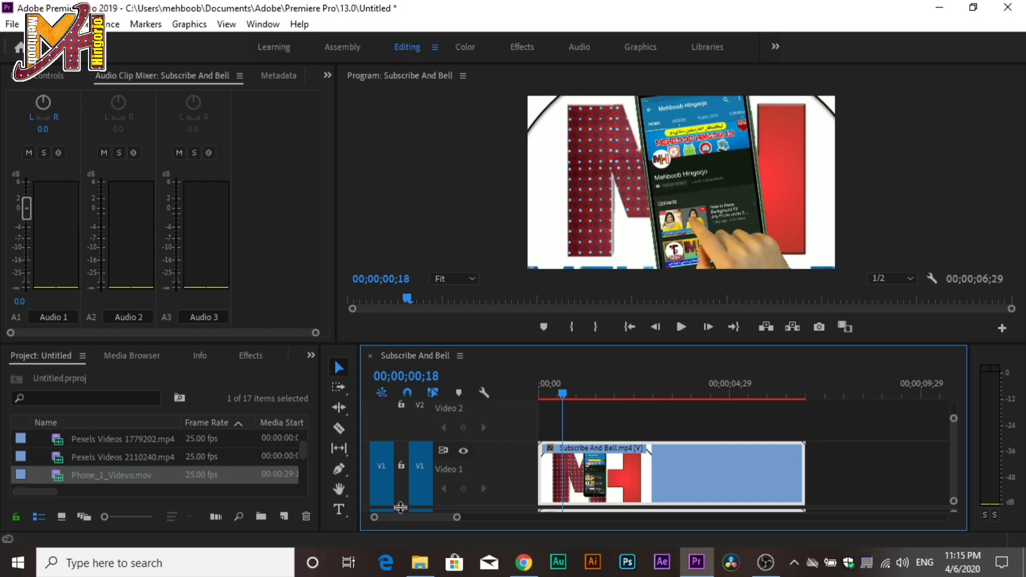
Give the audio tracks more room below V1 and make the timeline panel taller.
{"action": "left_click_drag", "start_coordinate": [400, 508], "coordinate": [447, 435]}
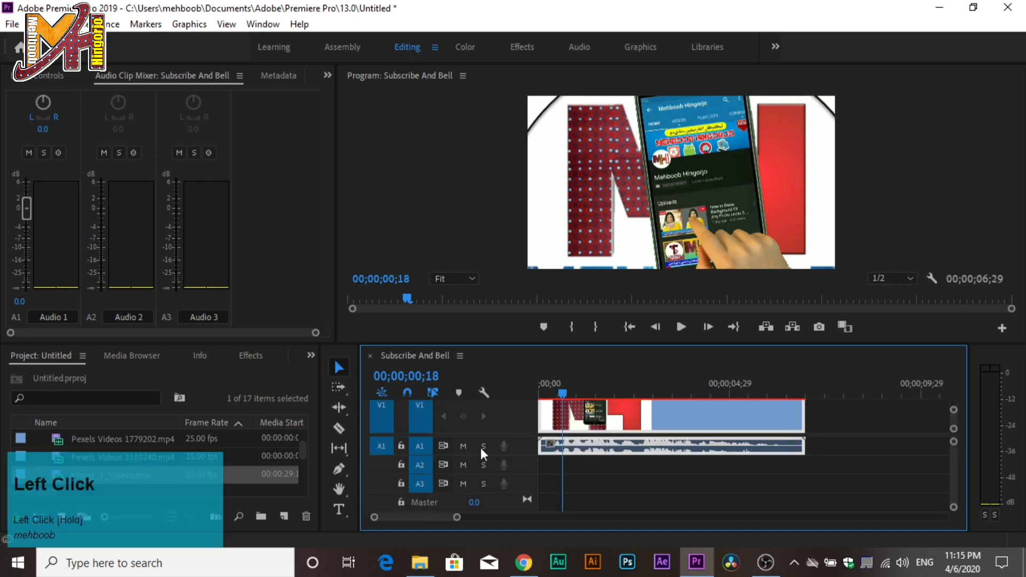
{"action": "scroll", "coordinate": [695, 470], "scroll_direction": "up", "scroll_amount": 1}
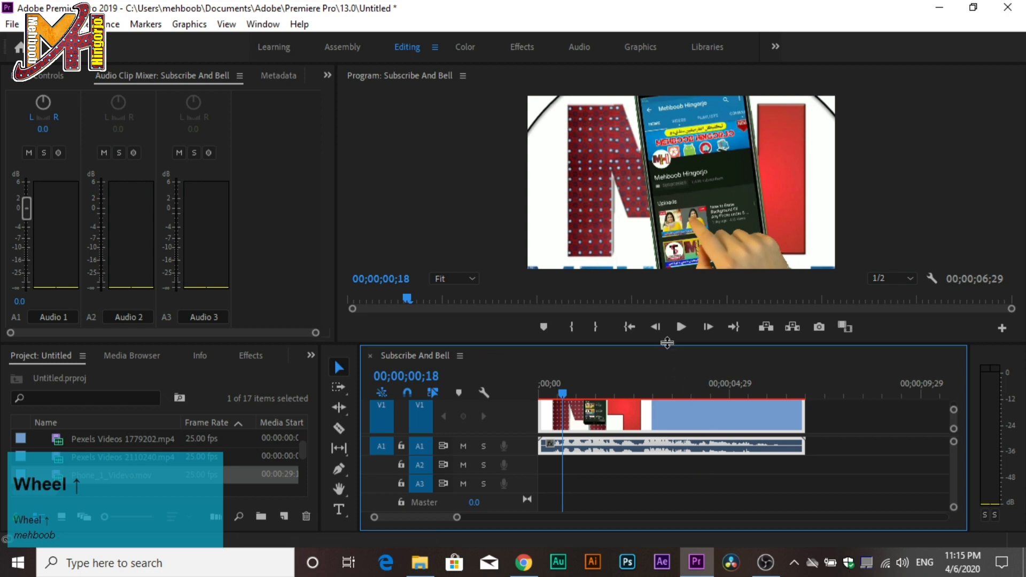
{"action": "left_click_drag", "start_coordinate": [667, 343], "coordinate": [672, 251]}
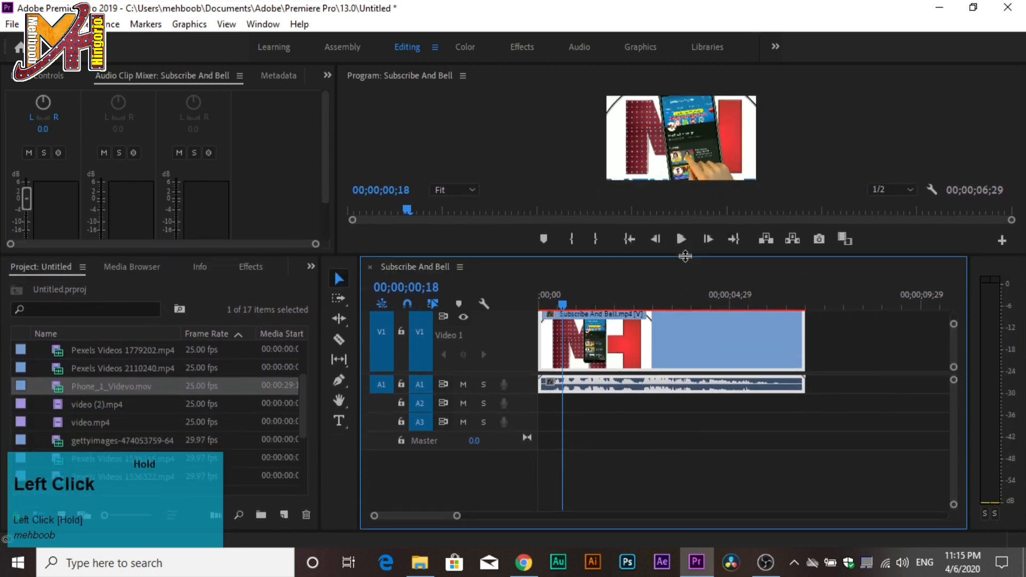
Adjust the height of track V1 and increase track A1's height to show its stereo waveform.
{"action": "left_click_drag", "start_coordinate": [507, 384], "coordinate": [510, 402]}
{"action": "left_click_drag", "start_coordinate": [498, 331], "coordinate": [501, 345]}
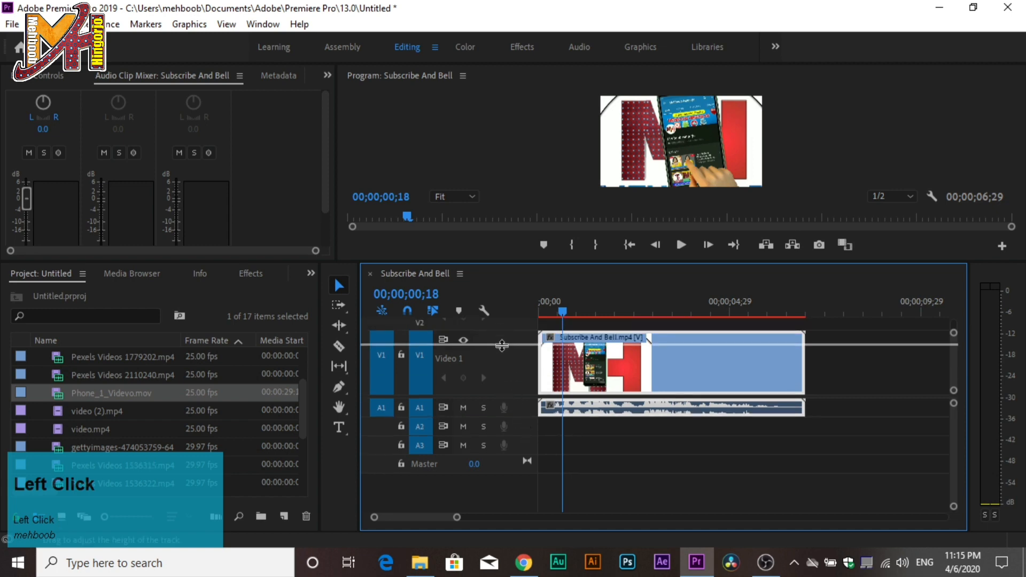
{"action": "left_click_drag", "start_coordinate": [523, 419], "coordinate": [527, 448]}
Return the playhead to 00;00;00;00 and resize the timeline panel to enlarge the program monitor and audio meters.
{"action": "key", "text": "Home"}
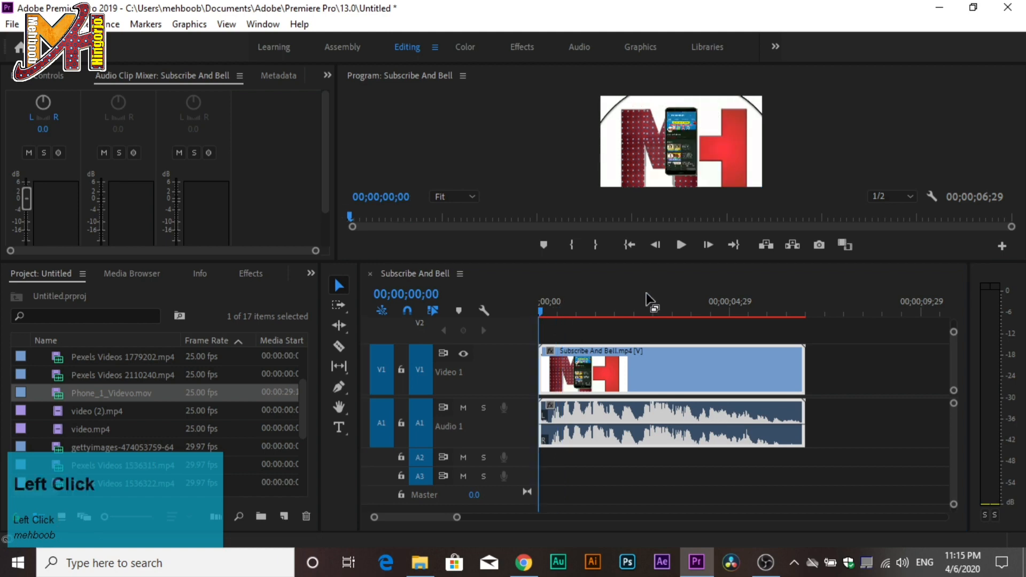
{"action": "left_click_drag", "start_coordinate": [650, 262], "coordinate": [646, 333]}
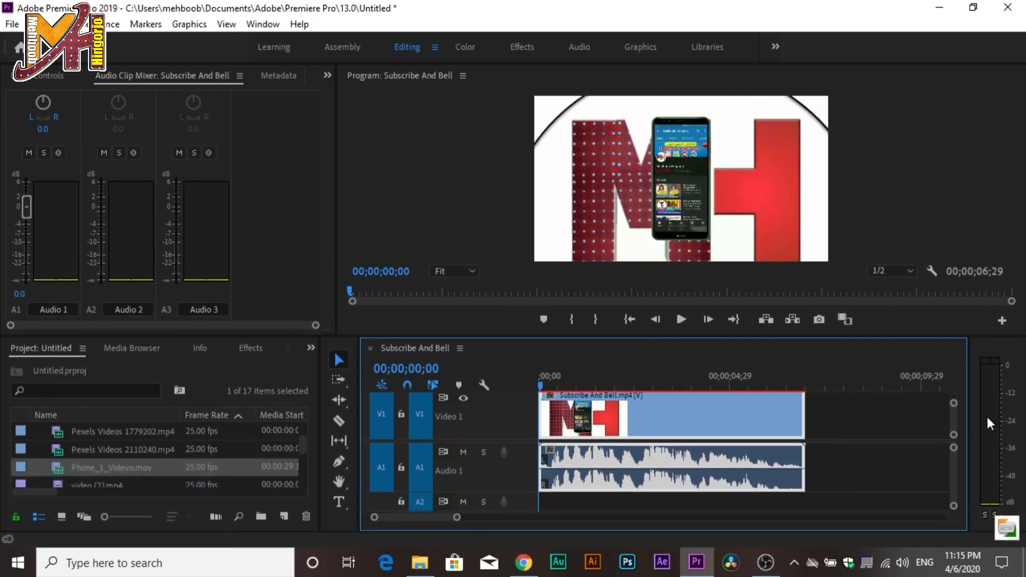
{"action": "left_click_drag", "start_coordinate": [967, 467], "coordinate": [955, 468]}
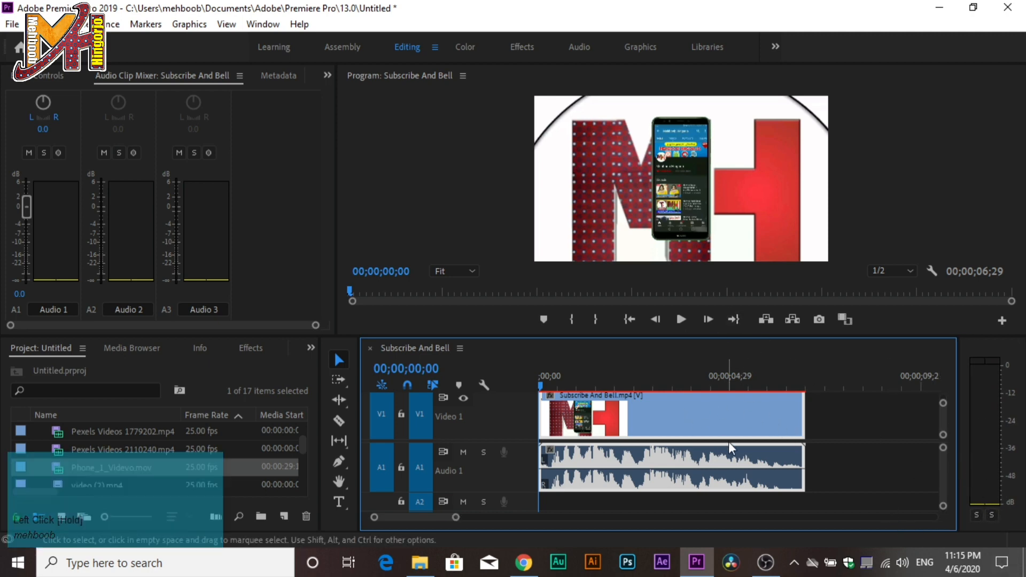
Scrub the playhead through the Subscribe And Bell.mp4 clip to 00;00;05;12.
{"action": "left_click", "coordinate": [538, 383]}
{"action": "left_click_drag", "start_coordinate": [737, 387], "coordinate": [742, 387]}
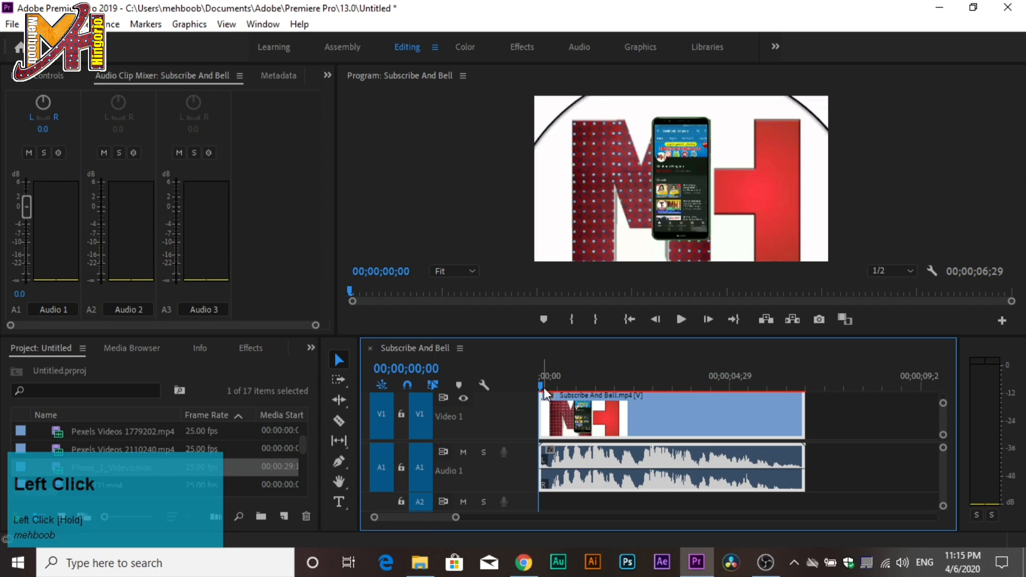
{"action": "left_click_drag", "start_coordinate": [542, 390], "coordinate": [749, 380]}
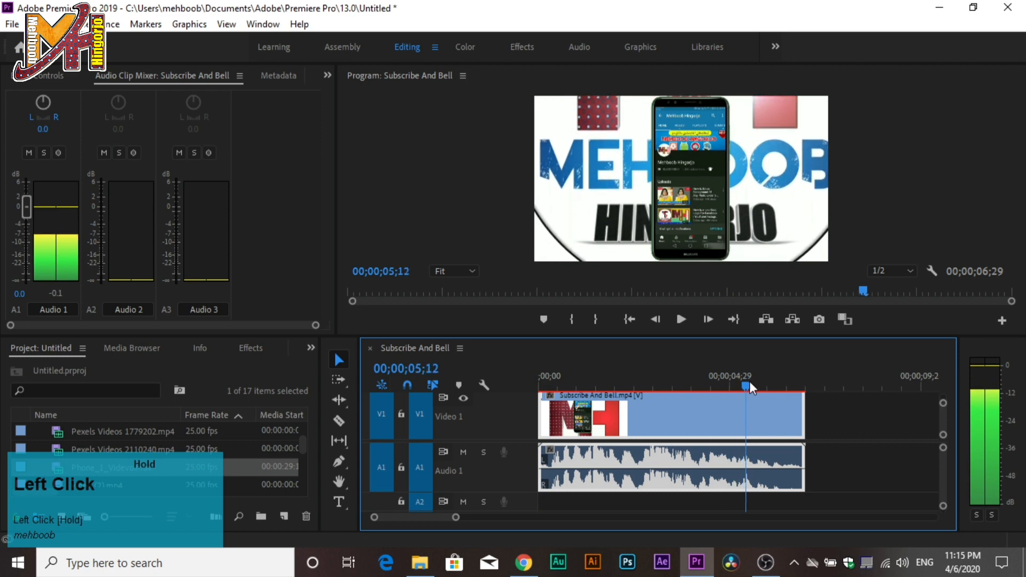
{"action": "left_click_drag", "start_coordinate": [750, 380], "coordinate": [749, 384]}
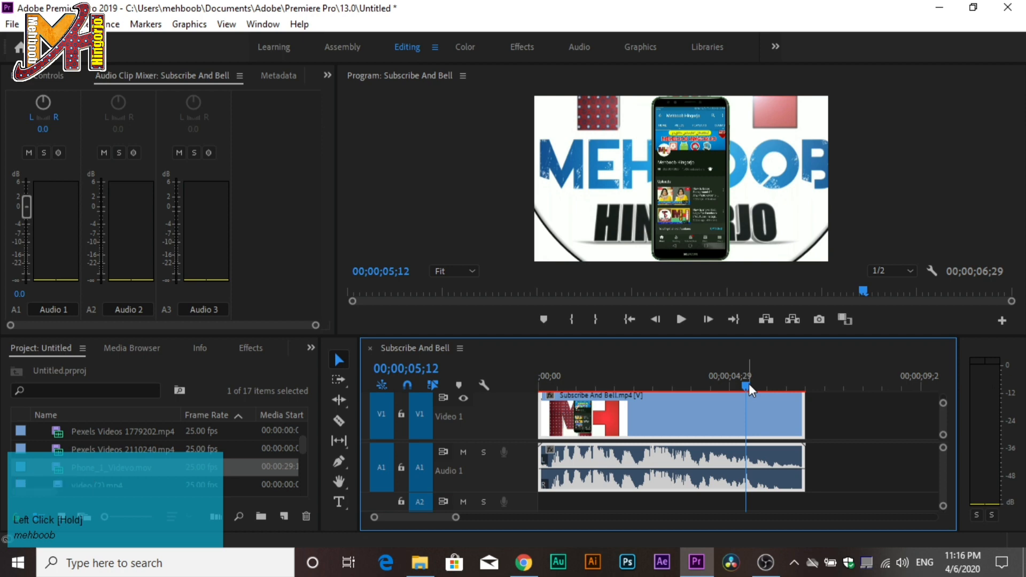
Split the Subscribe And Bell.mp4 clip at the playhead with the Razor tool, then undo the split.
{"action": "key", "text": "c"}
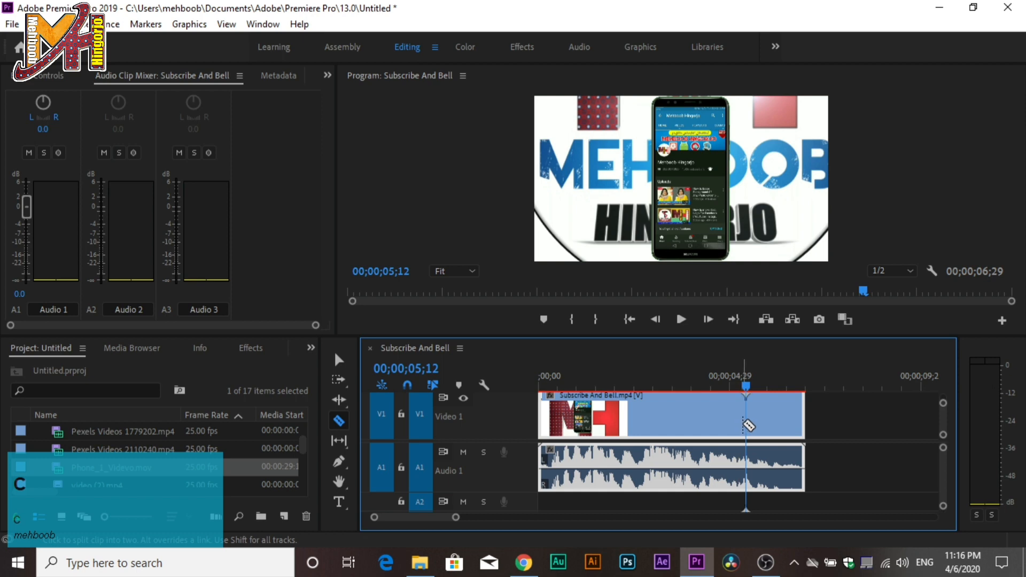
{"action": "left_click", "coordinate": [747, 426]}
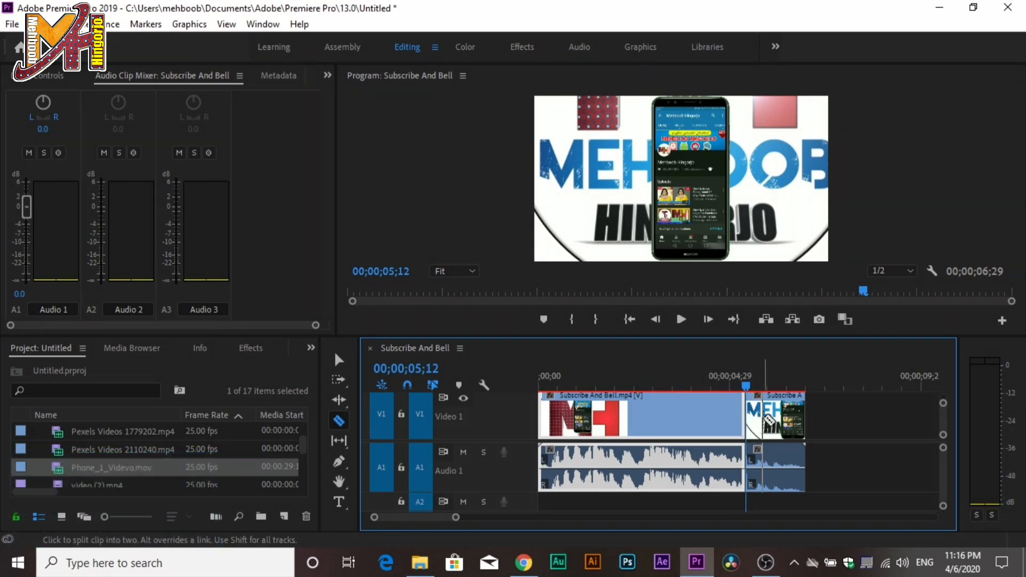
{"action": "key", "text": "ctrl+z"}
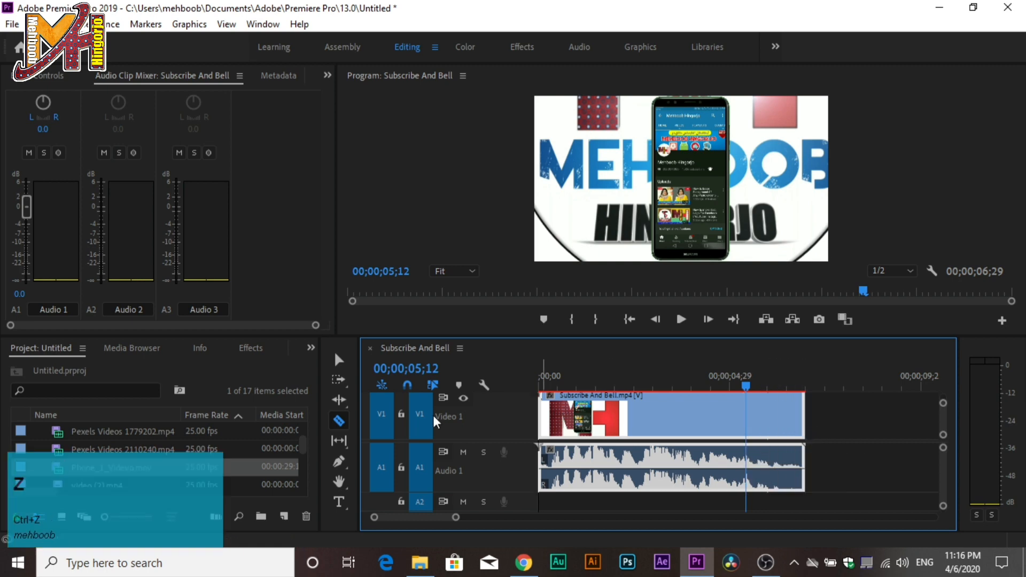
Turn off snapping and cut the Subscribe And Bell.mp4 clip just after and just before the playhead.
{"action": "left_click", "coordinate": [415, 387]}
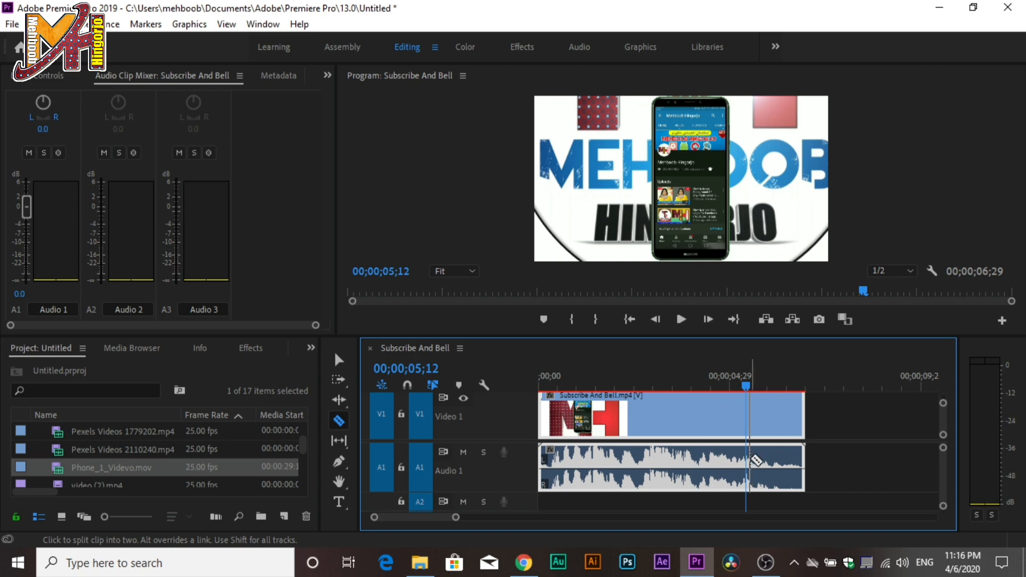
{"action": "left_click", "coordinate": [750, 459]}
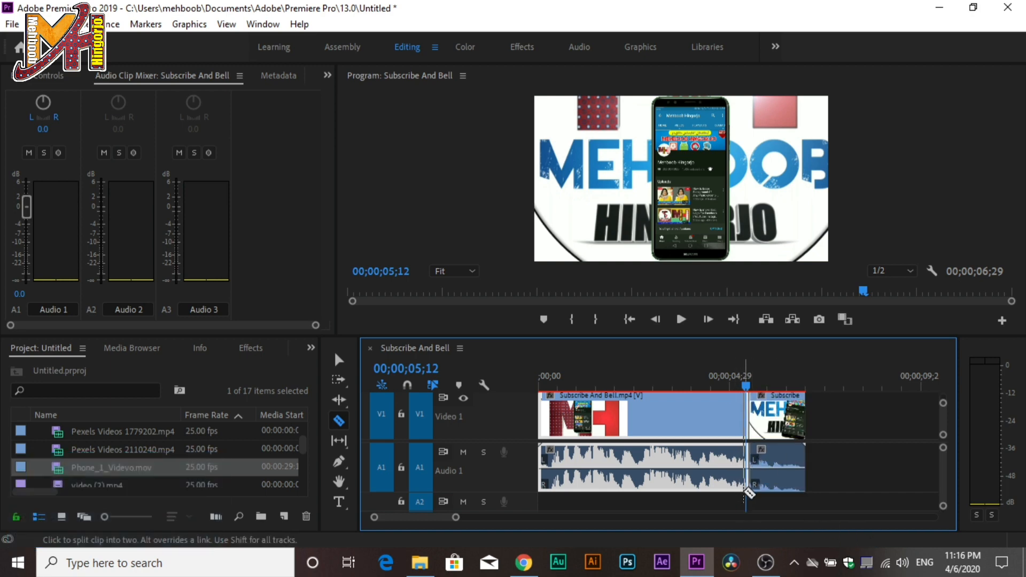
{"action": "left_click", "coordinate": [749, 491]}
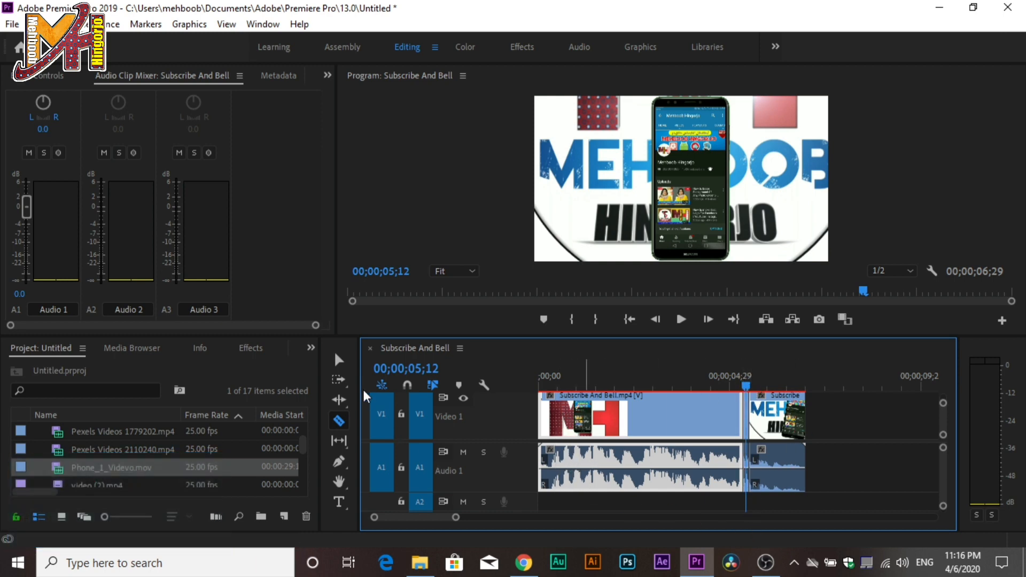
Turn snapping back on and zoom the timeline in to examine the cuts around the playhead.
{"action": "left_click", "coordinate": [417, 389]}
{"action": "left_click_drag", "start_coordinate": [456, 518], "coordinate": [416, 522]}
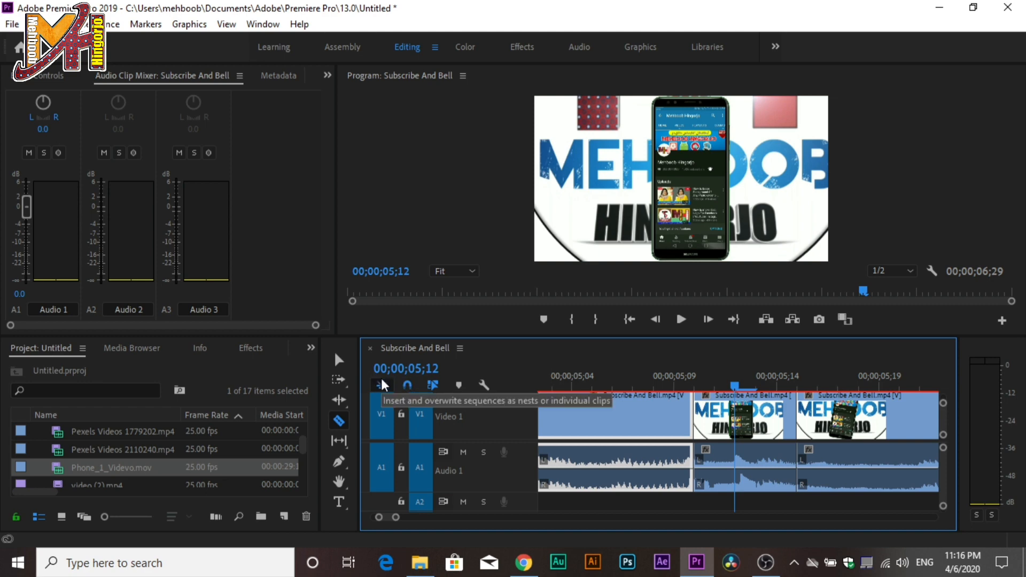
{"action": "scroll", "coordinate": [582, 459], "scroll_direction": "down", "scroll_amount": 5}
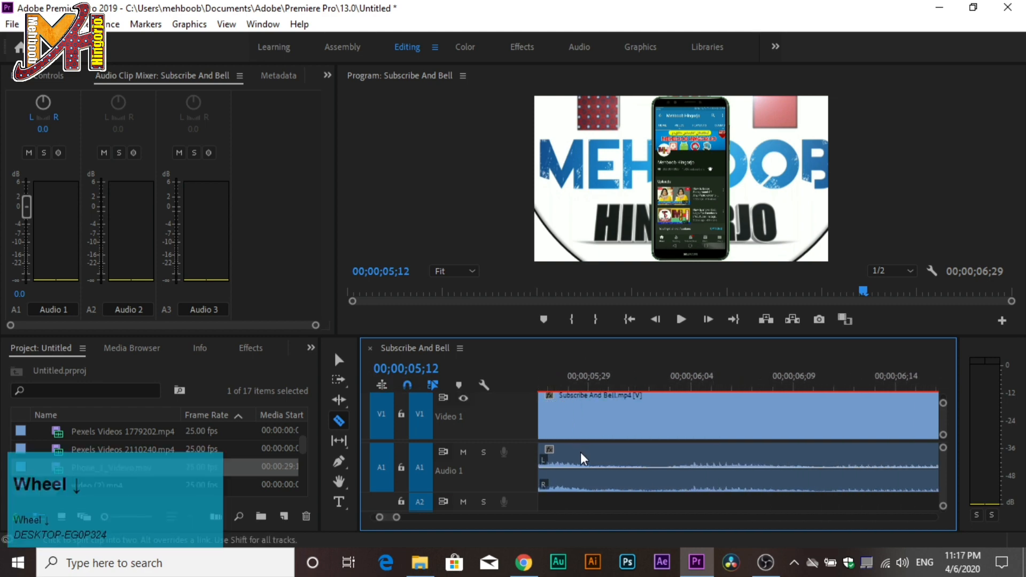
Enable inserting and overwriting sequences as nests and zoom the timeline out to fit all clip pieces.
{"action": "left_click", "coordinate": [381, 385]}
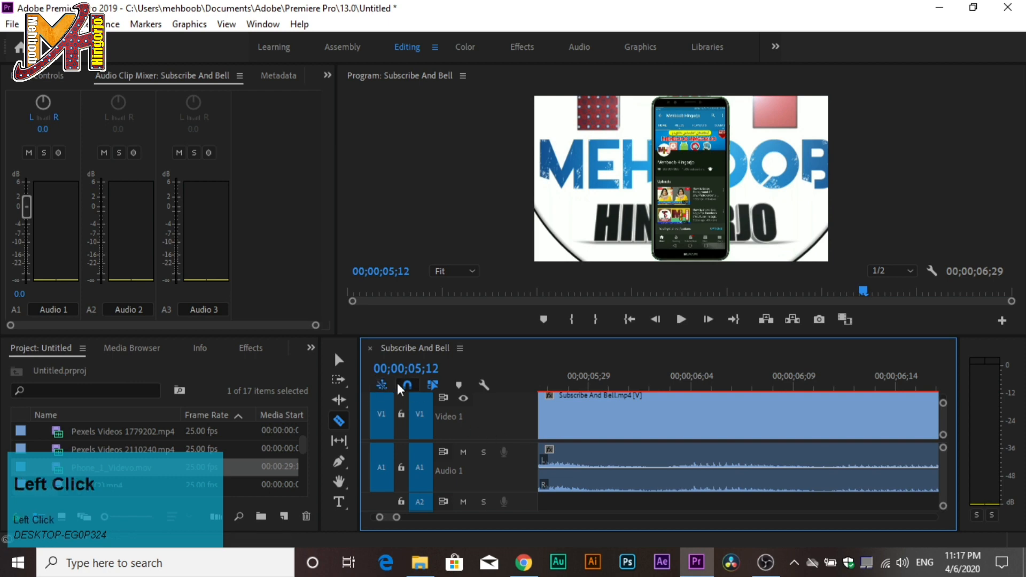
{"action": "left_click", "coordinate": [433, 386]}
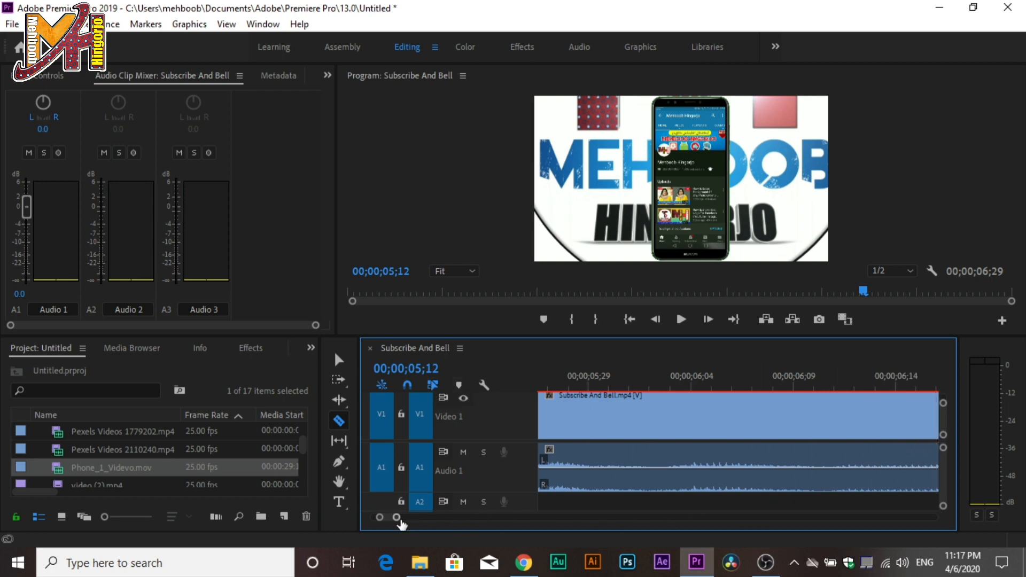
{"action": "left_click_drag", "start_coordinate": [397, 517], "coordinate": [532, 531]}
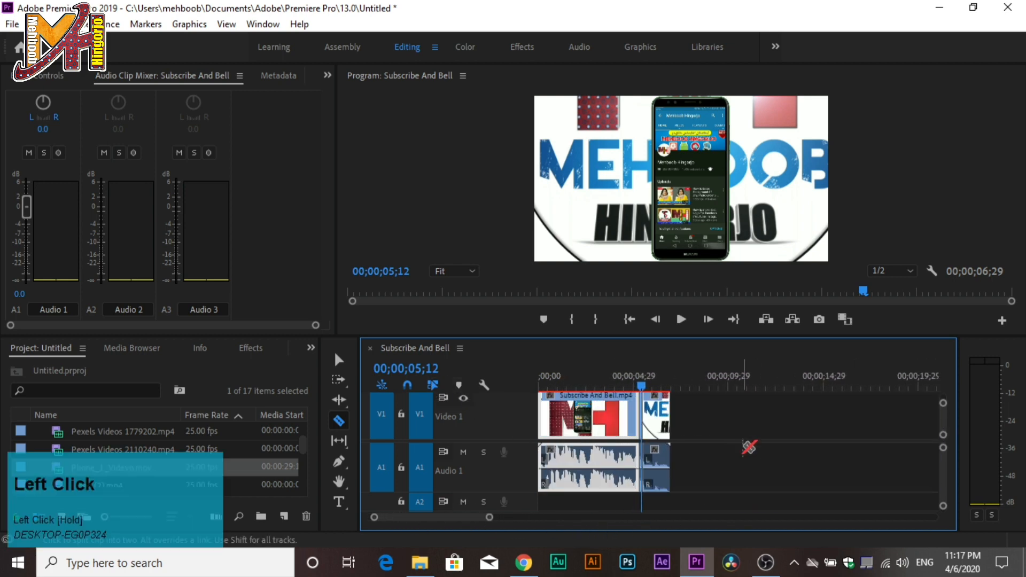
Switch to the Selection tool and select all the clip pieces on V1 and A1.
{"action": "left_click", "coordinate": [341, 359]}
{"action": "left_click_drag", "start_coordinate": [723, 414], "coordinate": [532, 511]}
{"action": "mouse_move", "coordinate": [589, 413]}
{"action": "left_mouse_down"}
{"action": "mouse_move", "coordinate": [682, 412]}
{"action": "mouse_move", "coordinate": [589, 413]}
{"action": "left_mouse_up"}
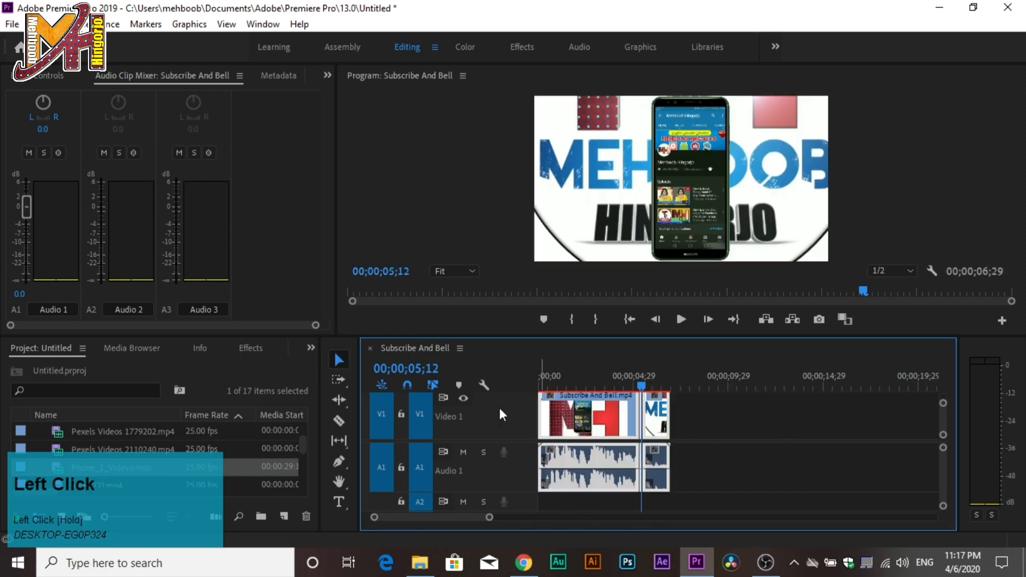
Turn off linked selection and move the last piece's video and audio away so they end at about 00;00;10;15.
{"action": "left_click", "coordinate": [431, 386]}
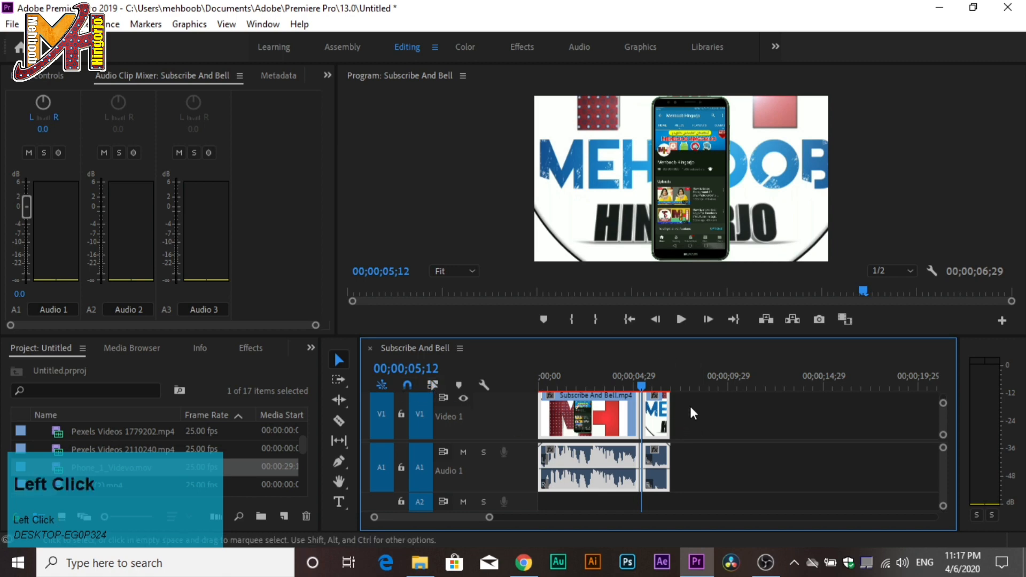
{"action": "left_click_drag", "start_coordinate": [690, 406], "coordinate": [583, 443]}
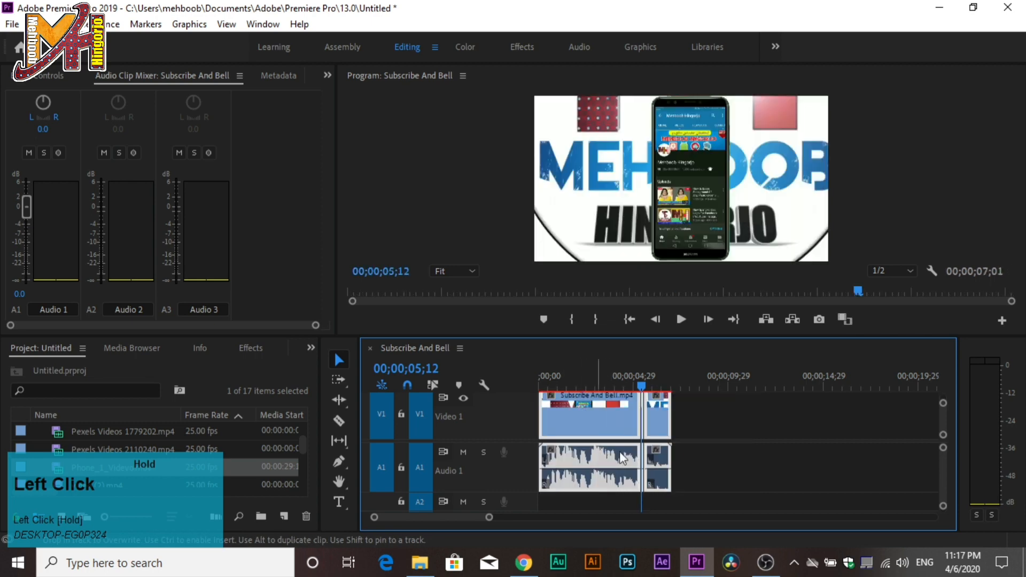
{"action": "left_click_drag", "start_coordinate": [721, 411], "coordinate": [658, 478]}
{"action": "left_click_drag", "start_coordinate": [647, 434], "coordinate": [730, 427]}
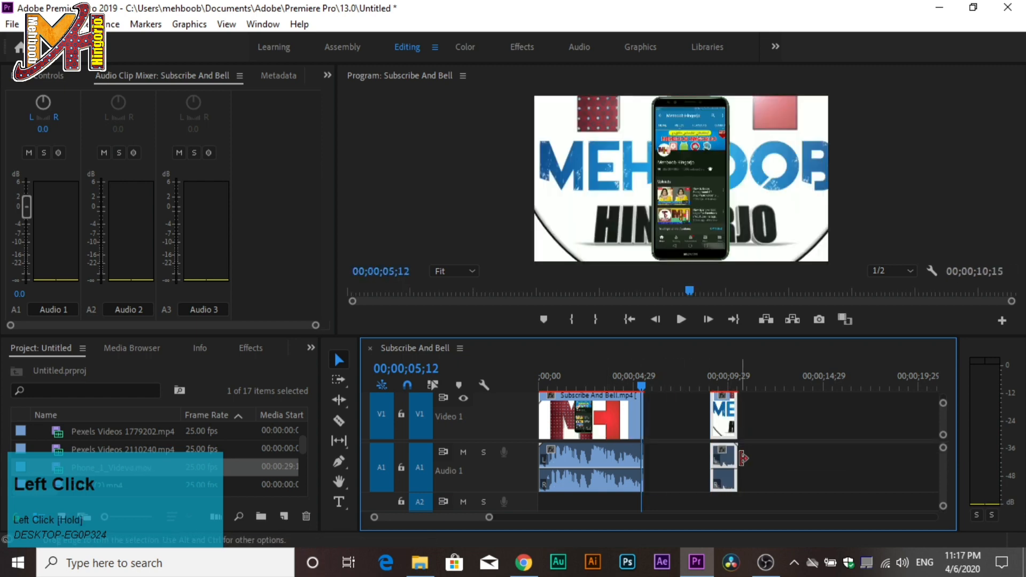
Select the empty gap between the clip pieces on V1 and on A1 in turn.
{"action": "left_click", "coordinate": [684, 434]}
{"action": "left_click", "coordinate": [677, 480]}
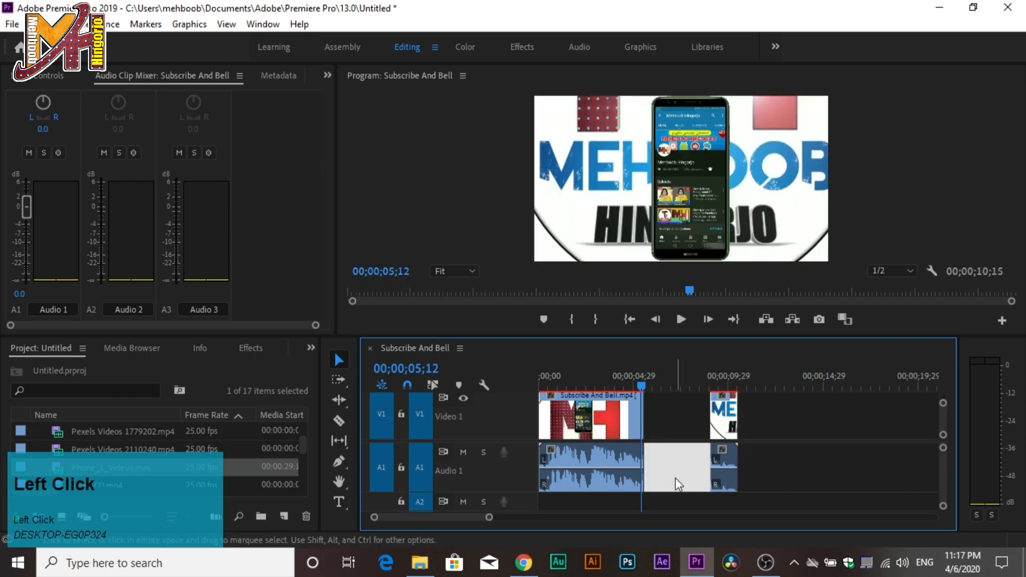
{"action": "left_click", "coordinate": [672, 418]}
{"action": "left_click_drag", "start_coordinate": [678, 484], "coordinate": [665, 396]}
{"action": "left_click", "coordinate": [671, 419]}
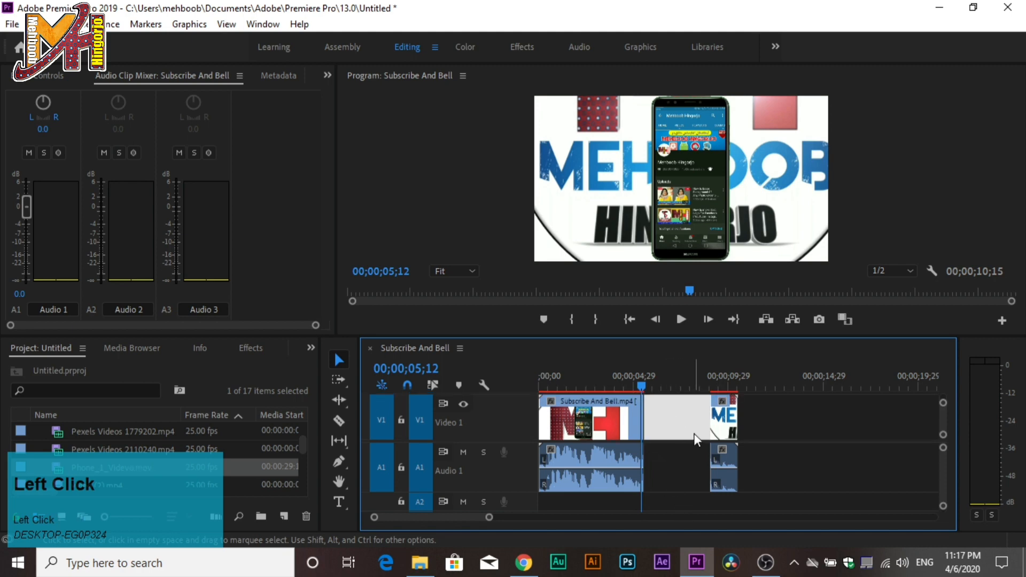
{"action": "left_click", "coordinate": [671, 462]}
Cut only the video clip on V1 at 00;00;03;17 with the Razor tool and return to the Selection tool.
{"action": "left_click_drag", "start_coordinate": [640, 382], "coordinate": [607, 385]}
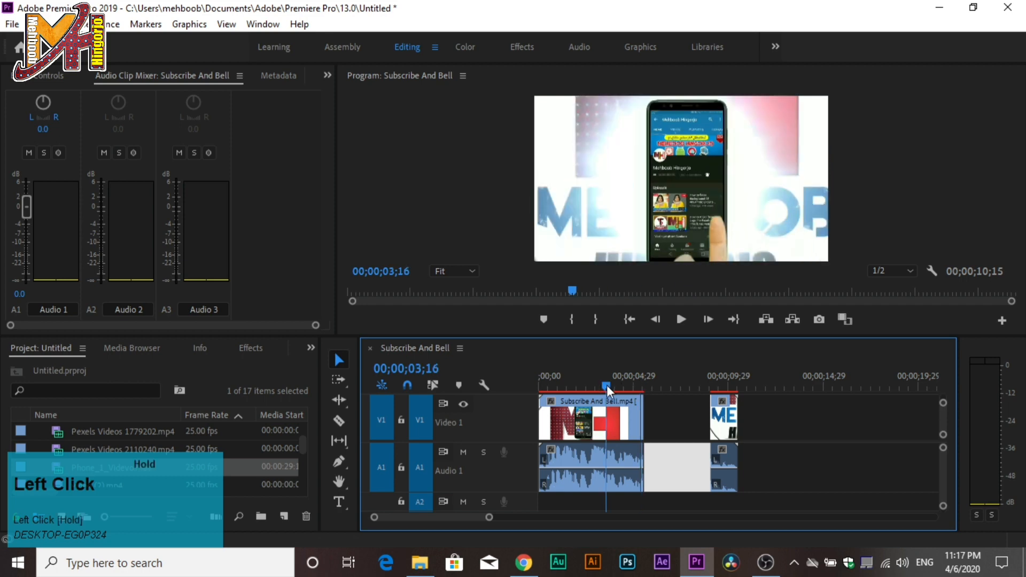
{"action": "left_click", "coordinate": [338, 421]}
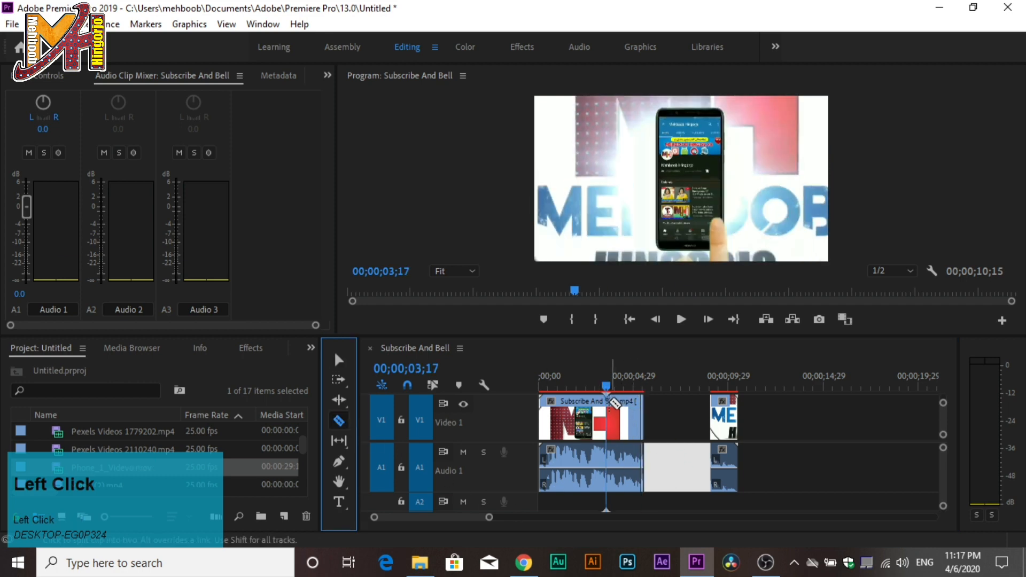
{"action": "left_click", "coordinate": [607, 414]}
{"action": "left_click", "coordinate": [339, 360]}
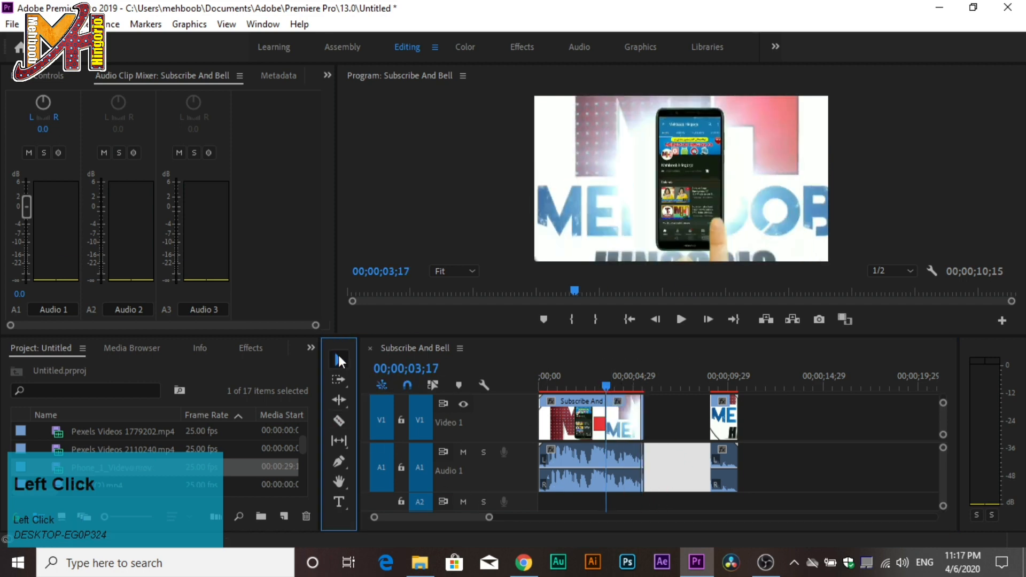
Place the playhead at 00;00;02;13 and delete the gap before the last clip piece on V1.
{"action": "left_click_drag", "start_coordinate": [608, 387], "coordinate": [585, 401]}
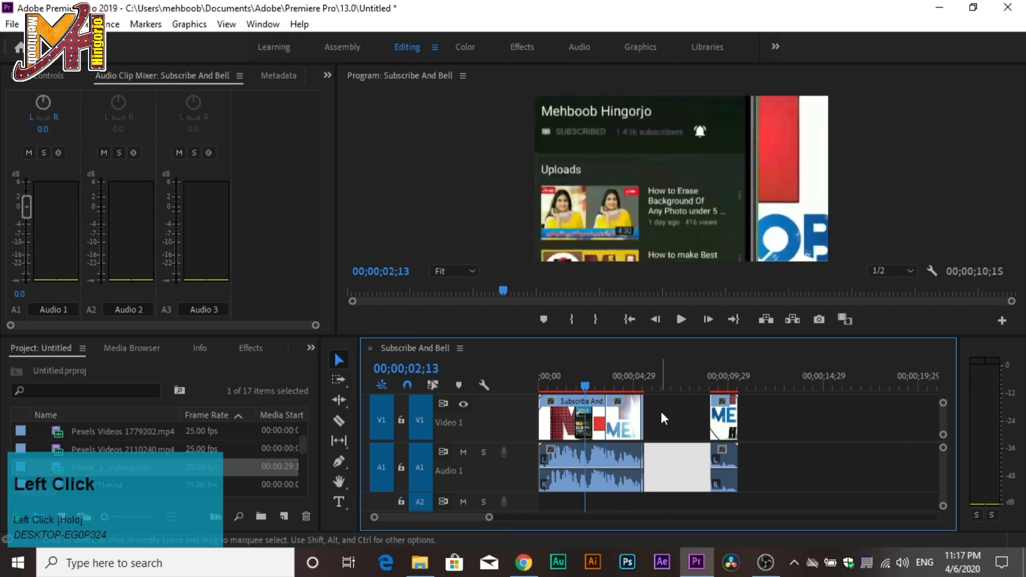
{"action": "left_click", "coordinate": [685, 415]}
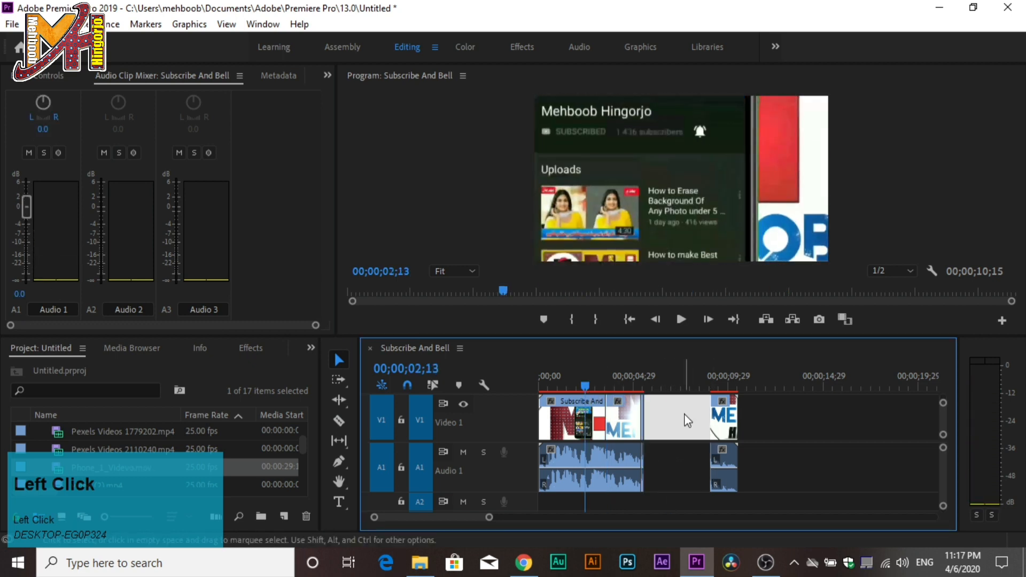
{"action": "key", "text": "Delete"}
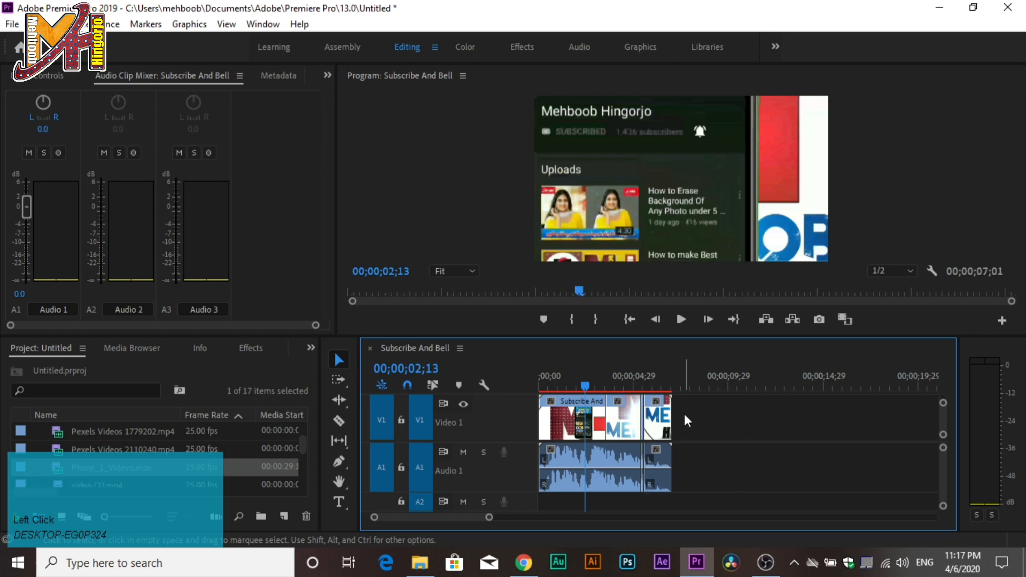
Delete the middle video piece from V1, select the gap it leaves, and undo the deletion.
{"action": "left_click", "coordinate": [629, 427]}
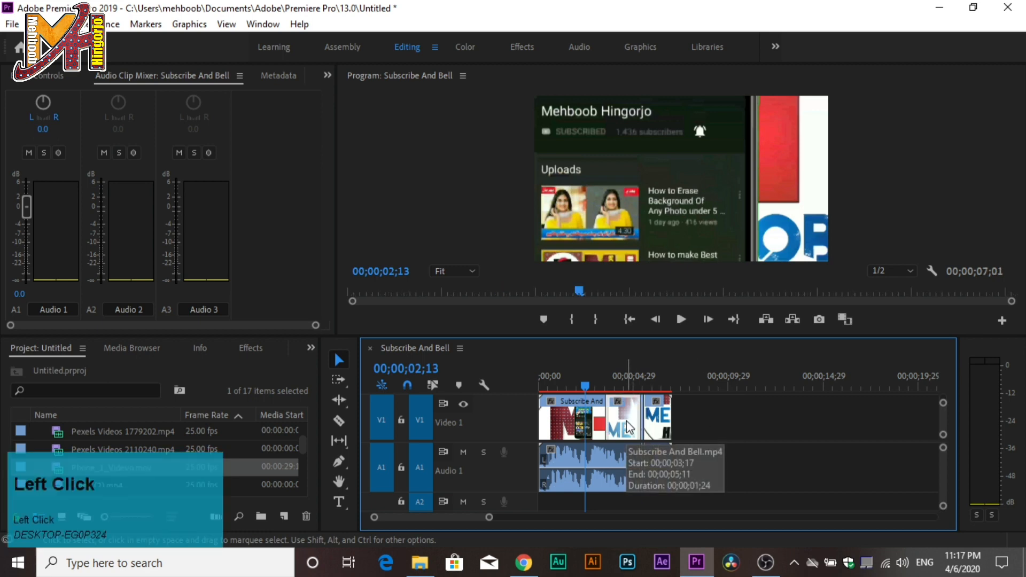
{"action": "key", "text": "Delete"}
{"action": "left_click", "coordinate": [633, 472]}
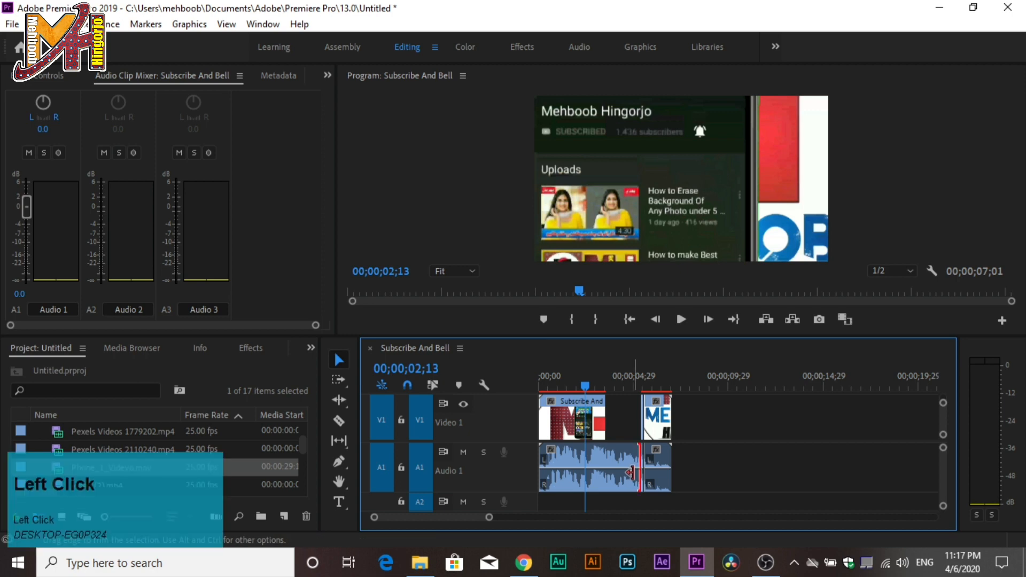
{"action": "left_click", "coordinate": [625, 424]}
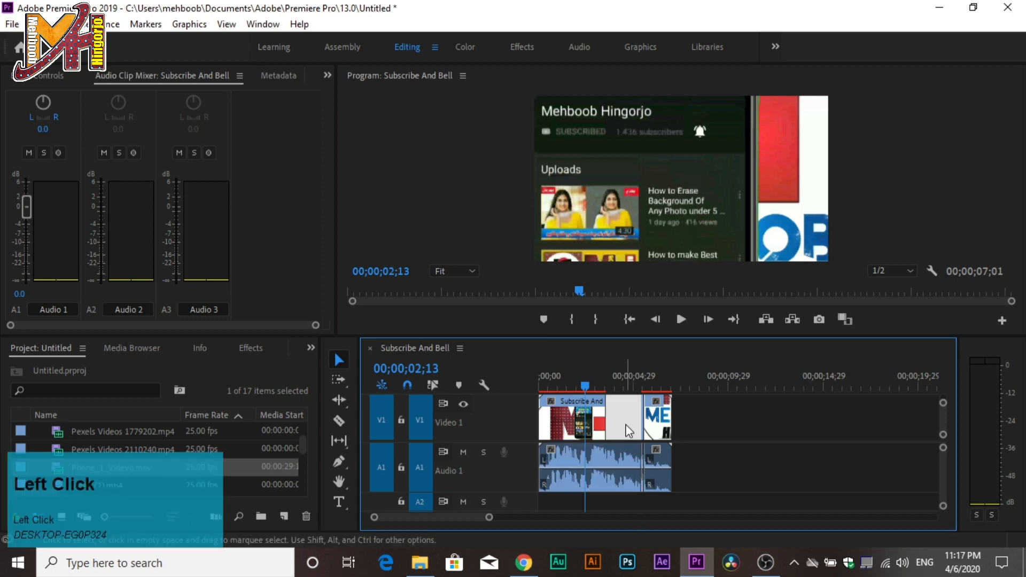
{"action": "key", "text": "ctrl+z"}
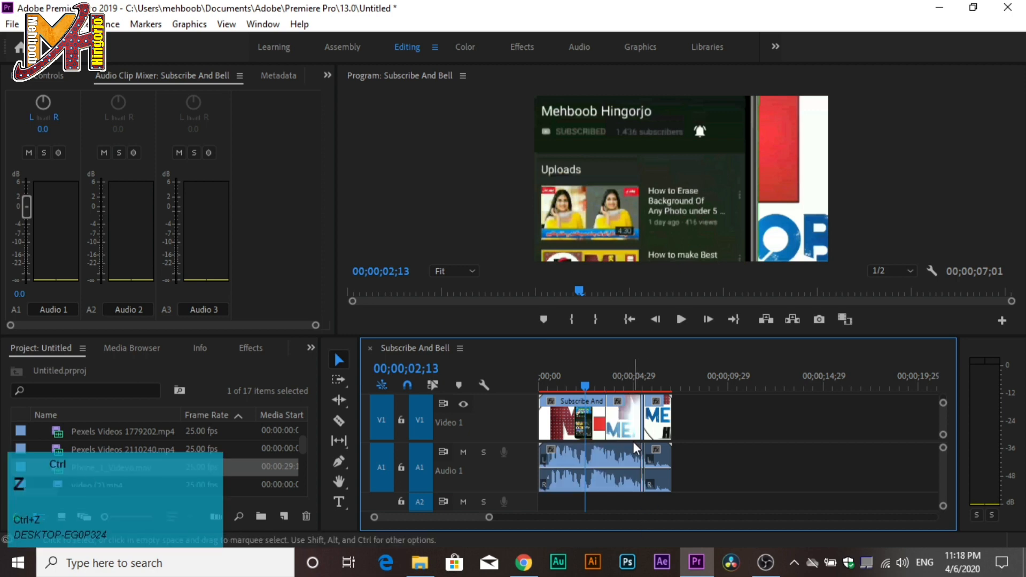
Place the playhead at 00;00;03;19 and cut the audio clip on A1 there with the Razor tool.
{"action": "left_click", "coordinate": [628, 427]}
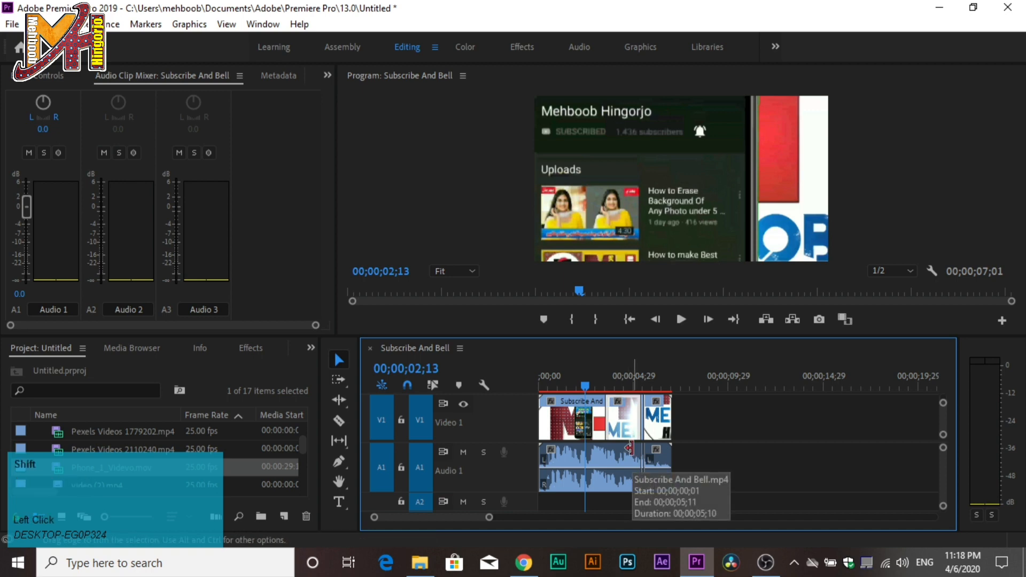
{"action": "left_click", "coordinate": [629, 423]}
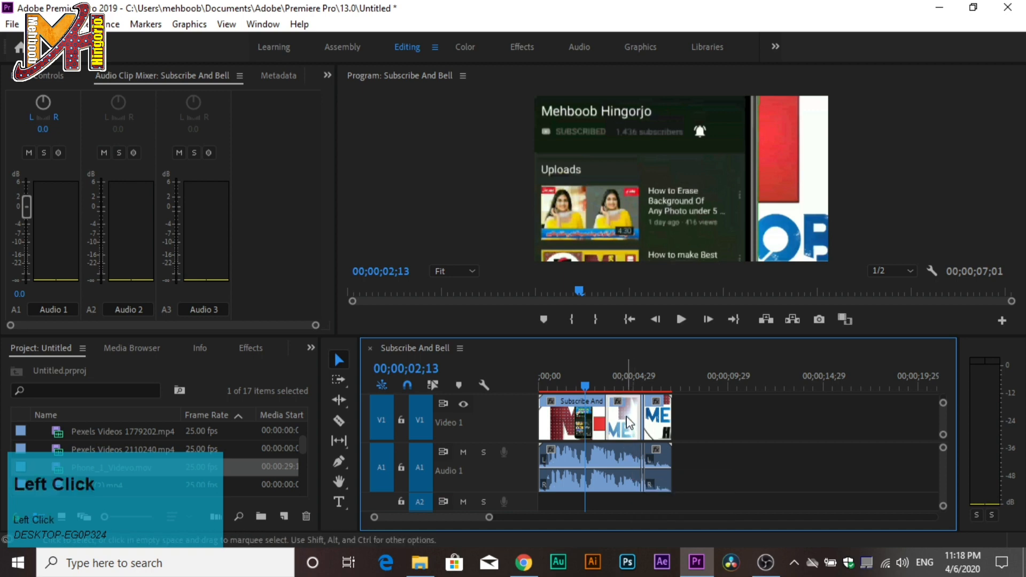
{"action": "left_click_drag", "start_coordinate": [576, 388], "coordinate": [607, 384]}
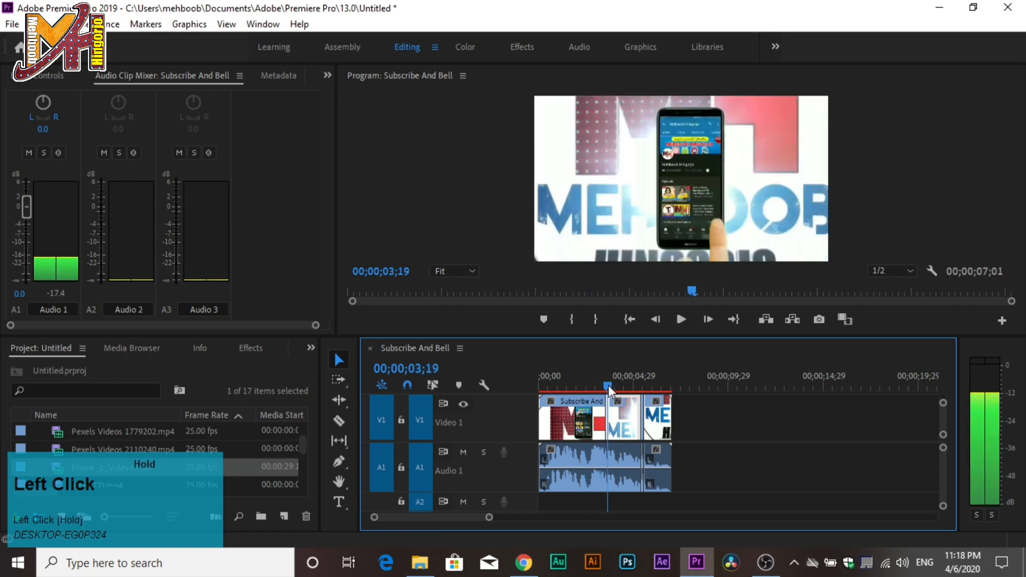
{"action": "left_click", "coordinate": [339, 421]}
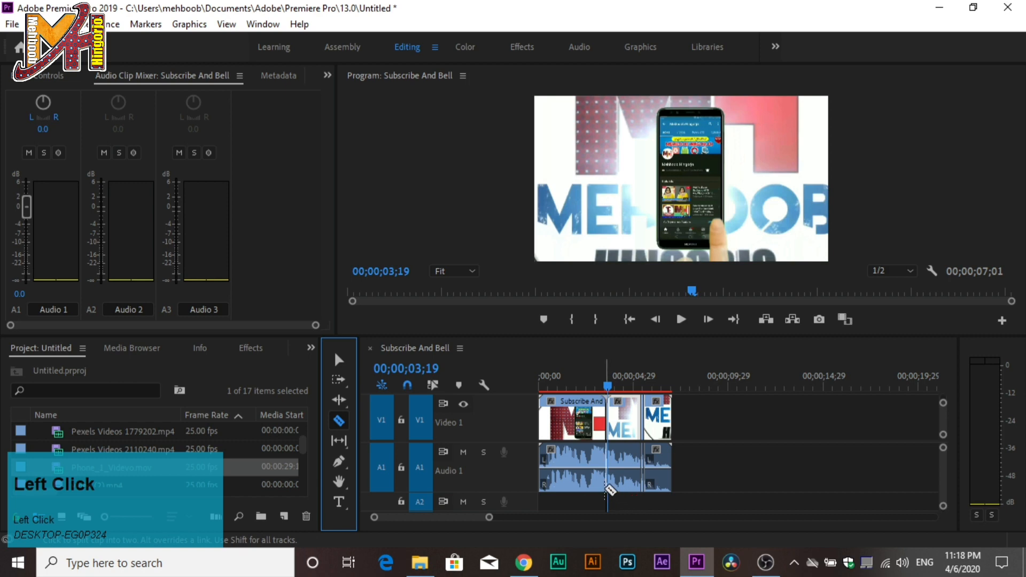
{"action": "left_click", "coordinate": [609, 486]}
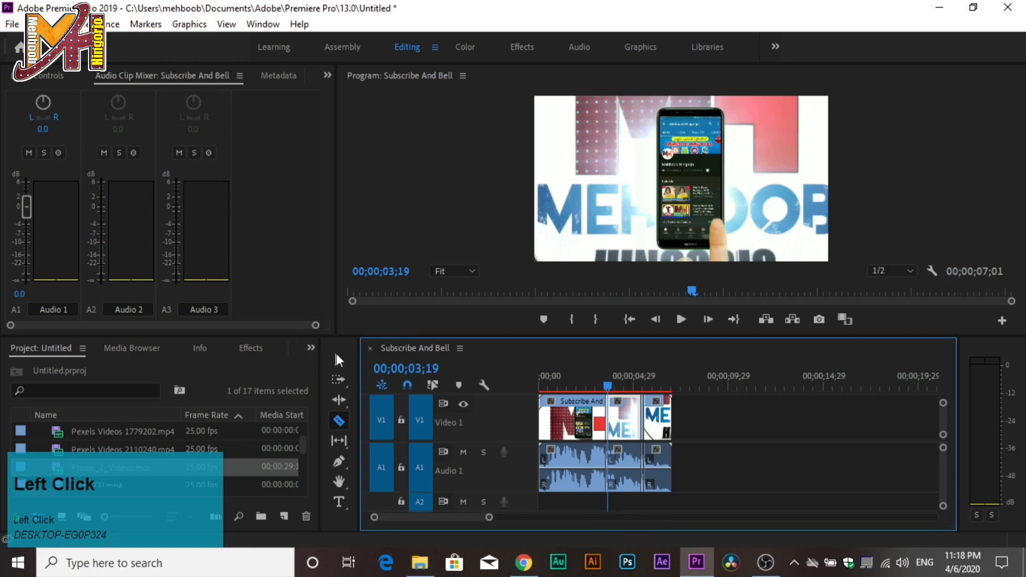
Select the middle video and audio pieces with the Selection tool and ripple delete them.
{"action": "left_click", "coordinate": [345, 365]}
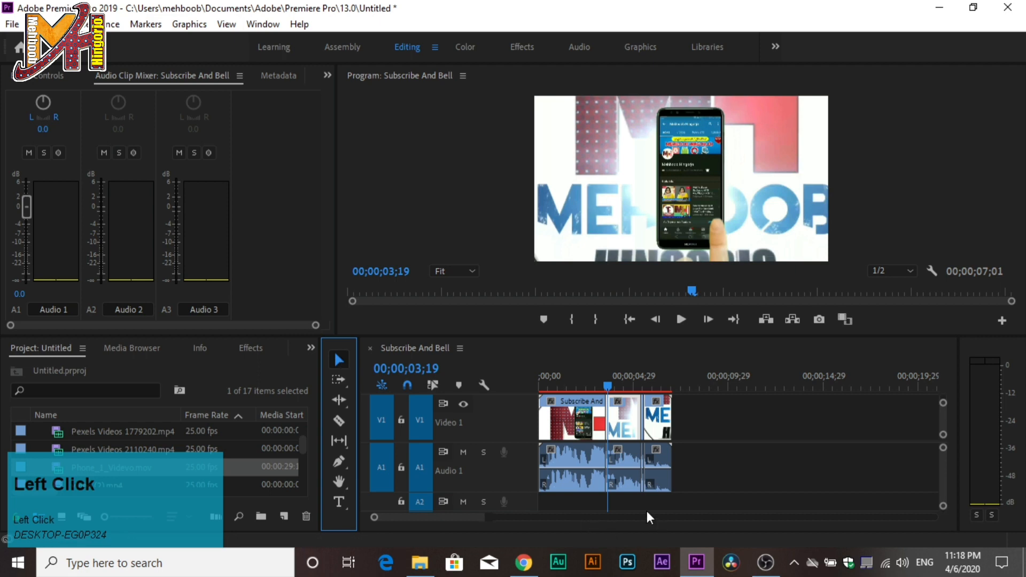
{"action": "left_click_drag", "start_coordinate": [628, 507], "coordinate": [615, 425]}
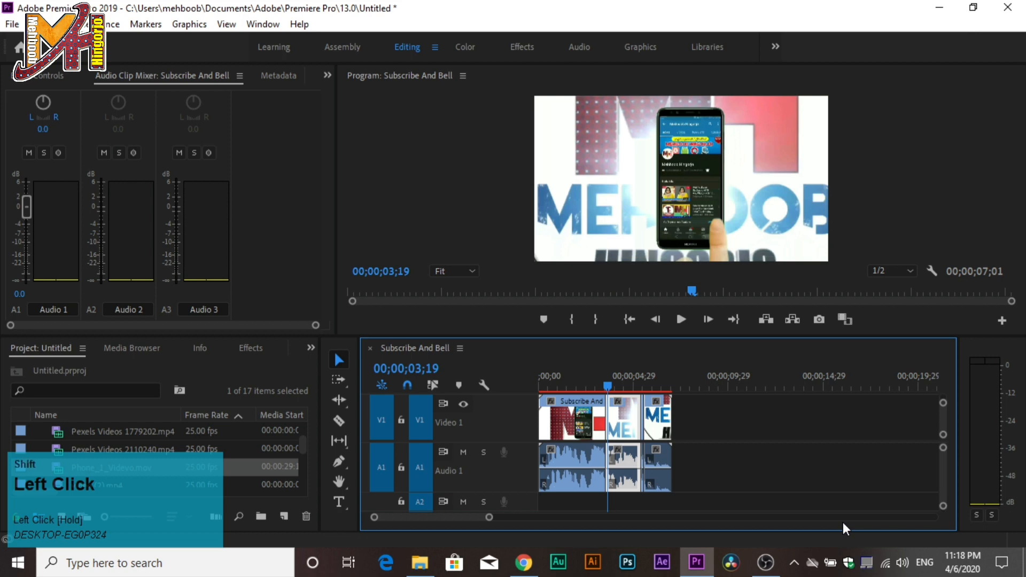
{"action": "key", "text": "shift+Delete"}
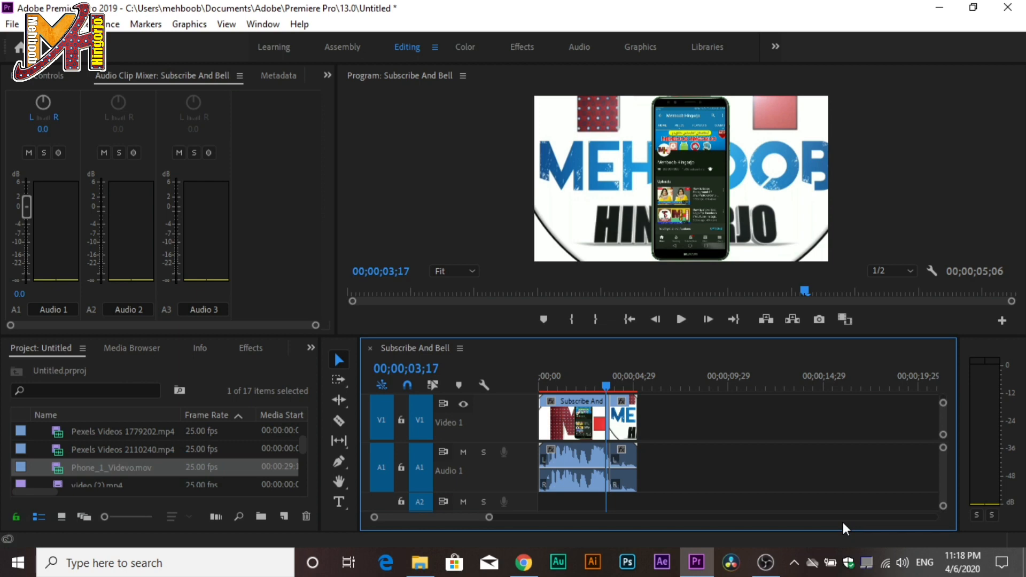
Select all remaining video and audio pieces in the sequence and delete them.
{"action": "left_click_drag", "start_coordinate": [671, 398], "coordinate": [539, 494]}
{"action": "left_click", "coordinate": [707, 464]}
{"action": "left_click_drag", "start_coordinate": [666, 421], "coordinate": [545, 482]}
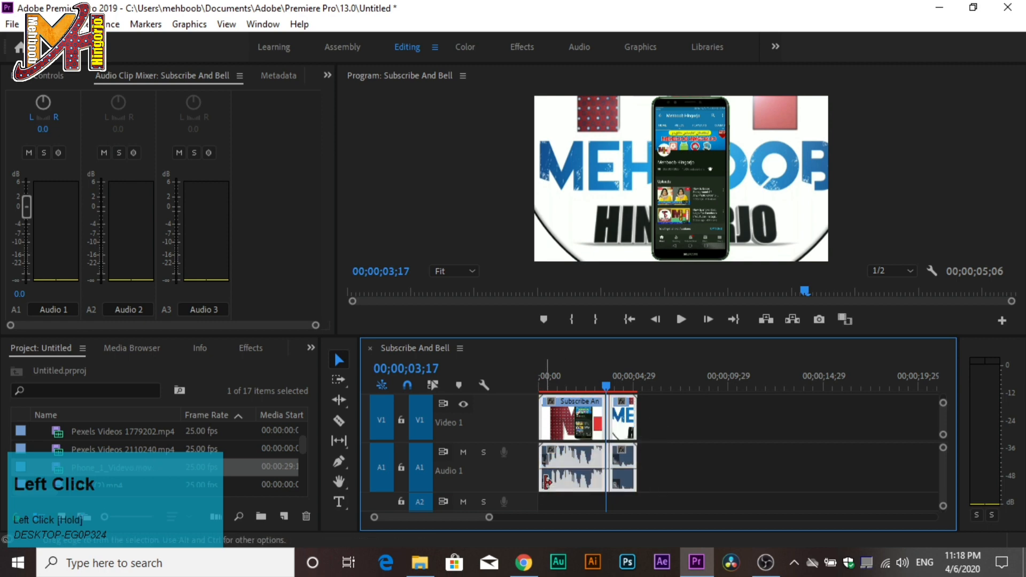
{"action": "key", "text": "Delete"}
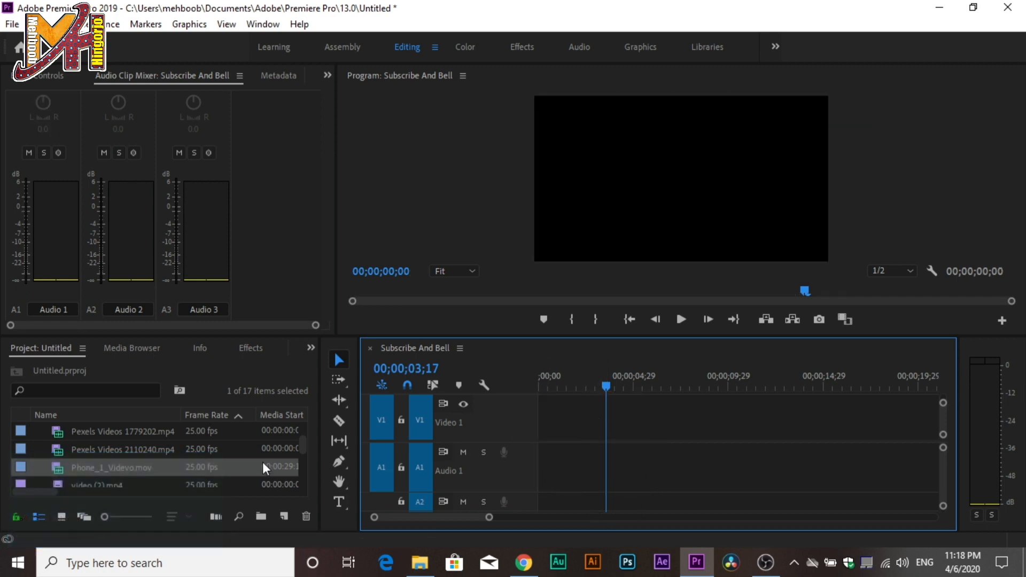
Place Pexels Videos 2110240.mp4 at the start of the sequence, changing the sequence settings to match the clip.
{"action": "left_click_drag", "start_coordinate": [140, 446], "coordinate": [567, 491]}
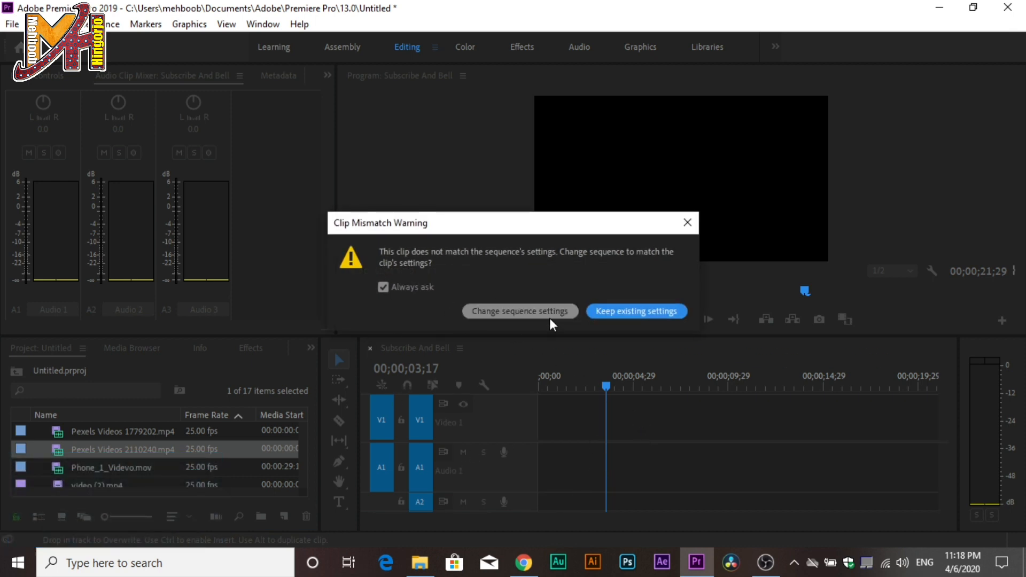
{"action": "left_click", "coordinate": [534, 316]}
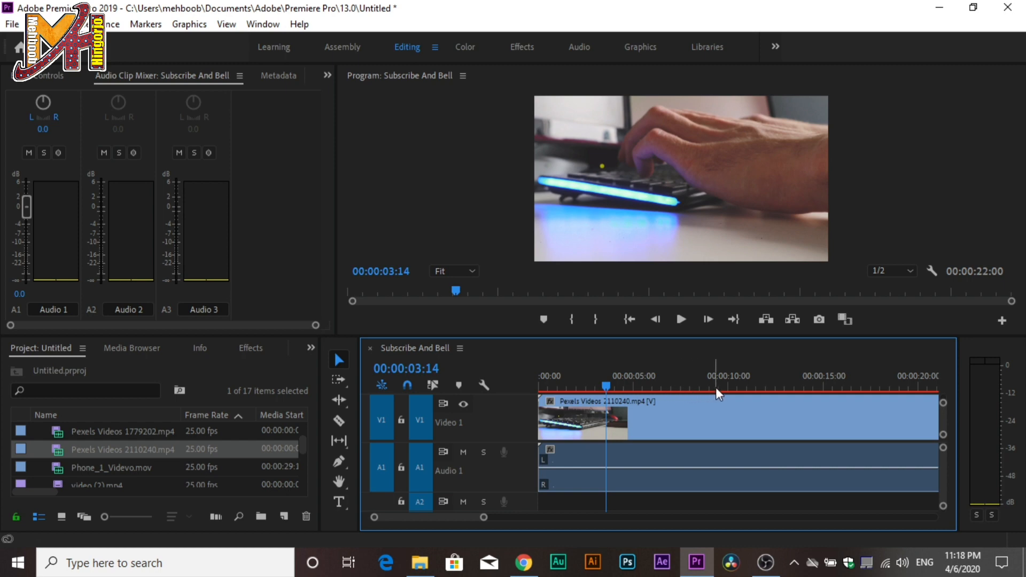
Select the audio clip on A1 and add a keyframe to it at 00:00:00:00.
{"action": "left_click_drag", "start_coordinate": [485, 520], "coordinate": [577, 463]}
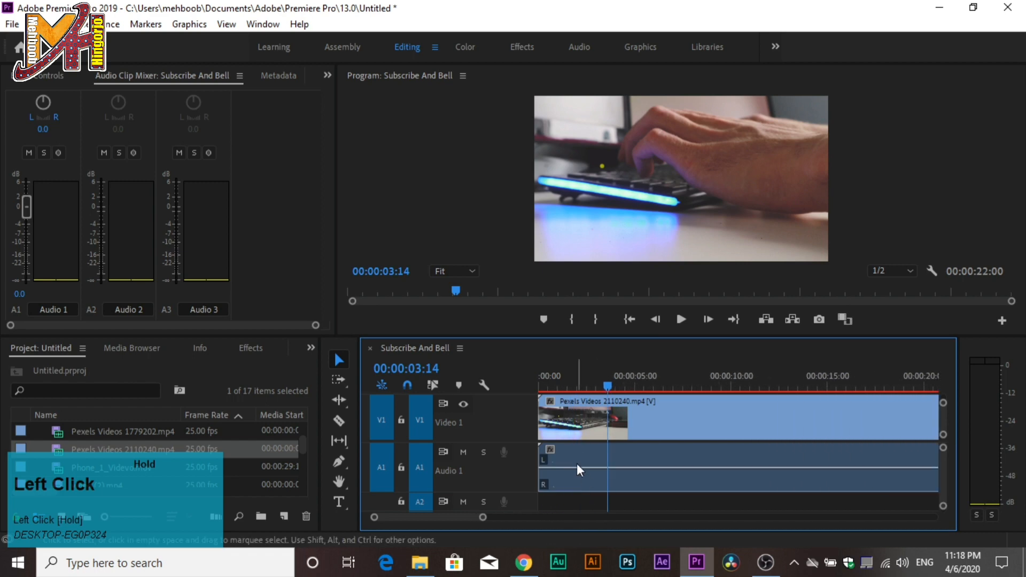
{"action": "left_click", "coordinate": [547, 451]}
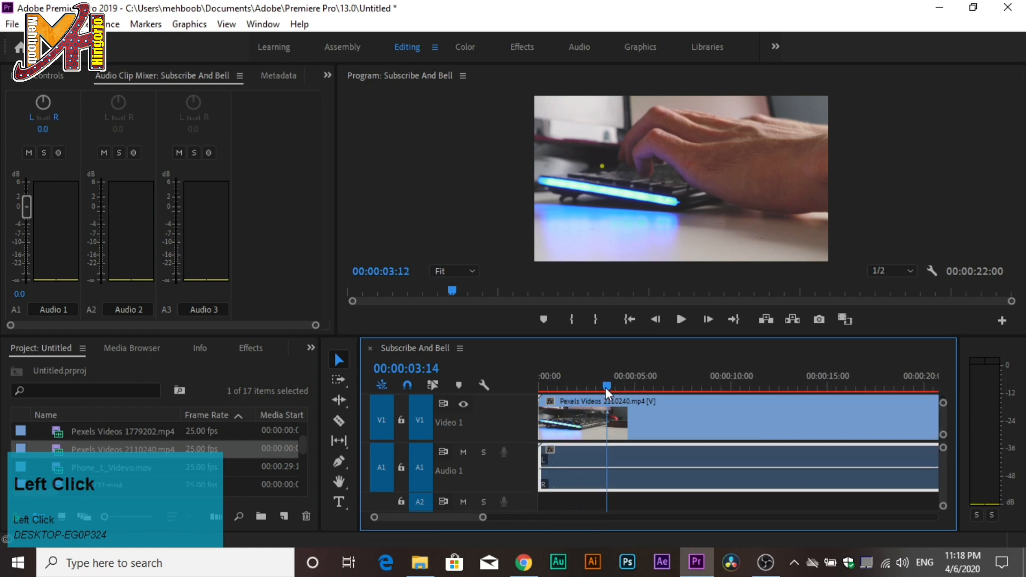
{"action": "left_click_drag", "start_coordinate": [606, 387], "coordinate": [482, 397]}
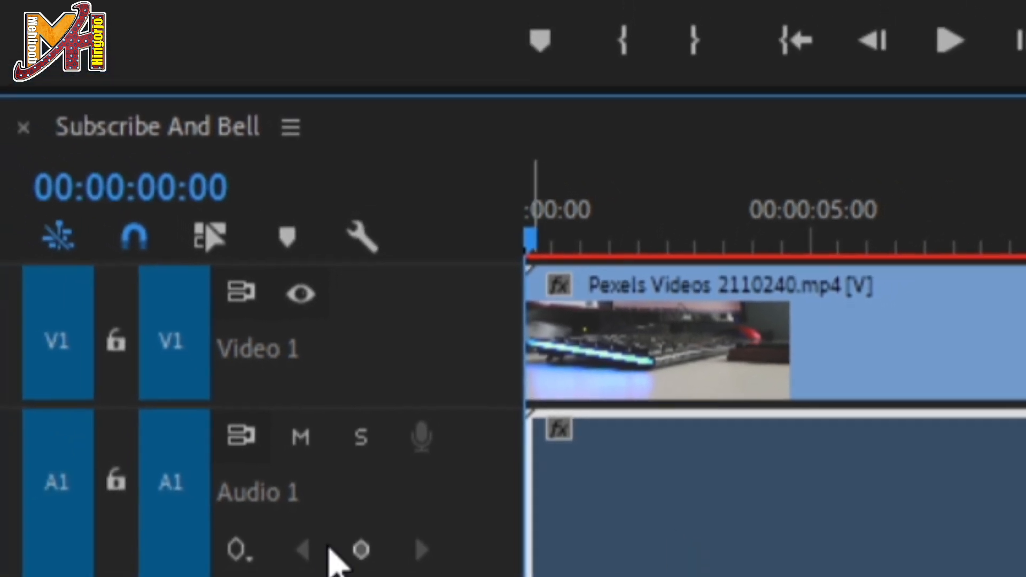
{"action": "left_click", "coordinate": [361, 549]}
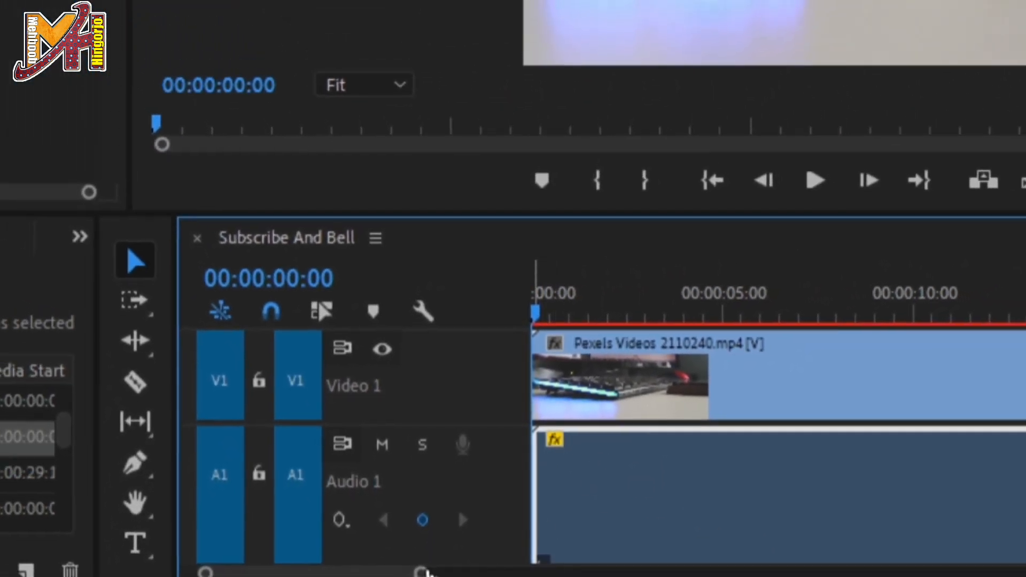
Delete the audio clip from A1 and shift the divider between the video and audio tracks.
{"action": "left_click_drag", "start_coordinate": [421, 573], "coordinate": [506, 562]}
{"action": "scroll", "coordinate": [895, 451], "scroll_direction": "down", "scroll_amount": 2}
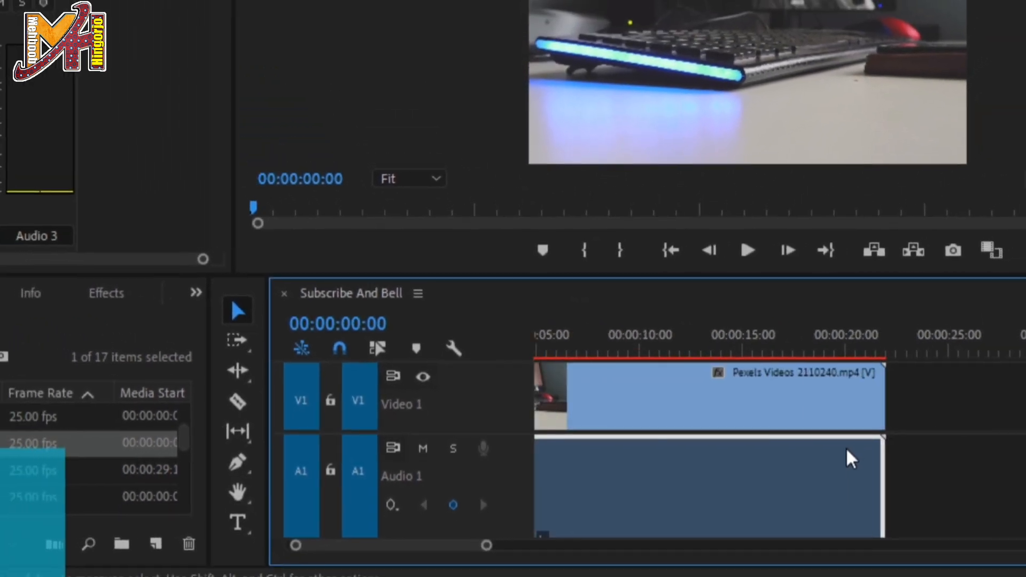
{"action": "scroll", "coordinate": [851, 459], "scroll_direction": "up", "scroll_amount": 2}
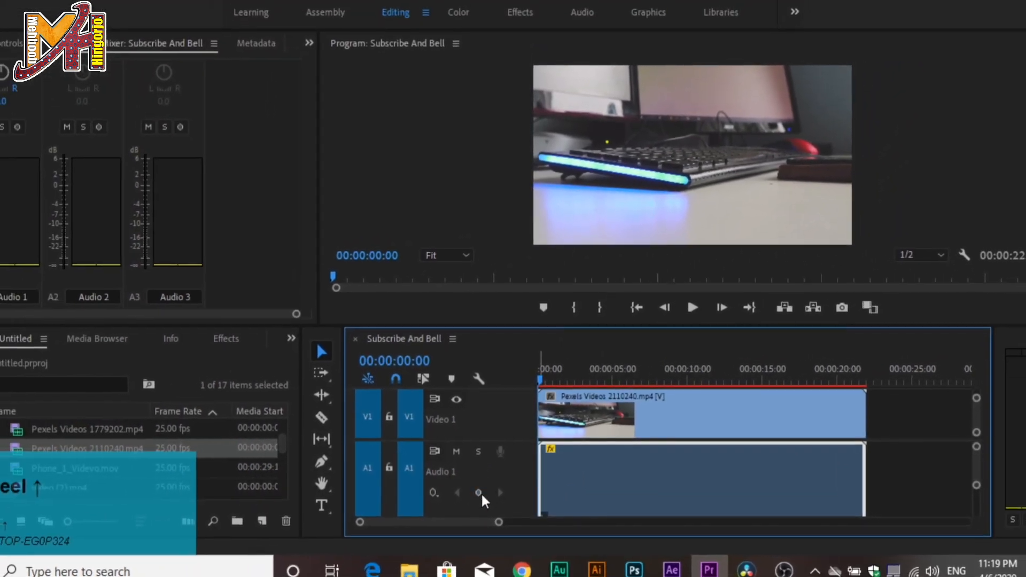
{"action": "left_click", "coordinate": [592, 512]}
{"action": "key", "text": "Delete"}
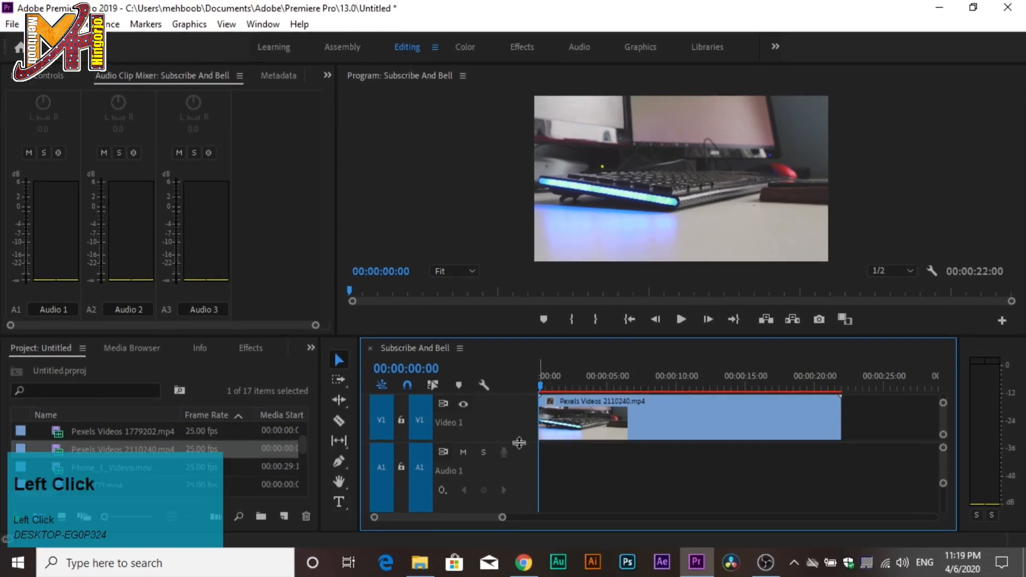
{"action": "left_click_drag", "start_coordinate": [520, 446], "coordinate": [535, 461]}
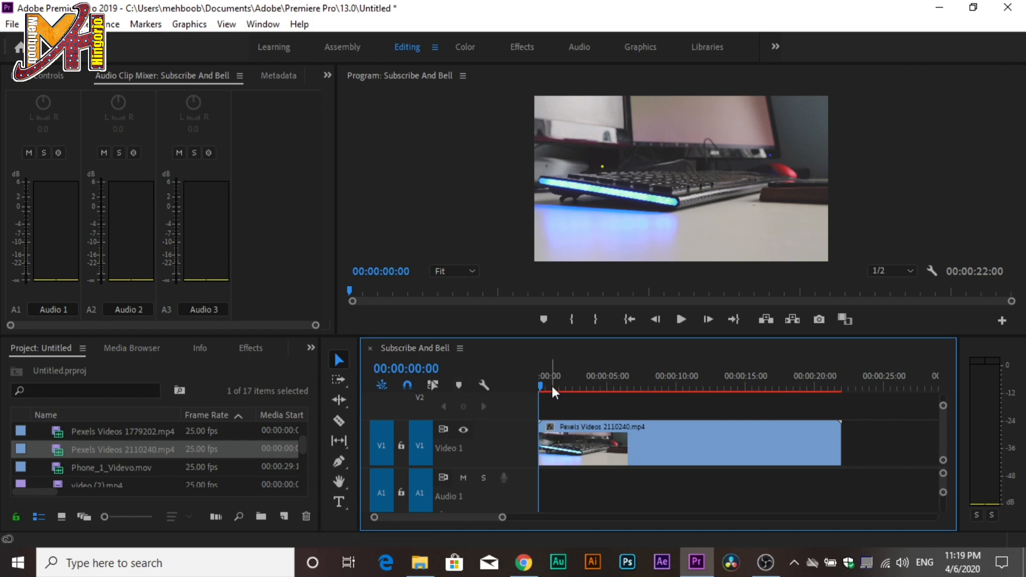
Play the sequence and add timeline markers at 00:00:03:24, 00:00:07:00 and 00:00:10:06.
{"action": "key", "text": "space"}
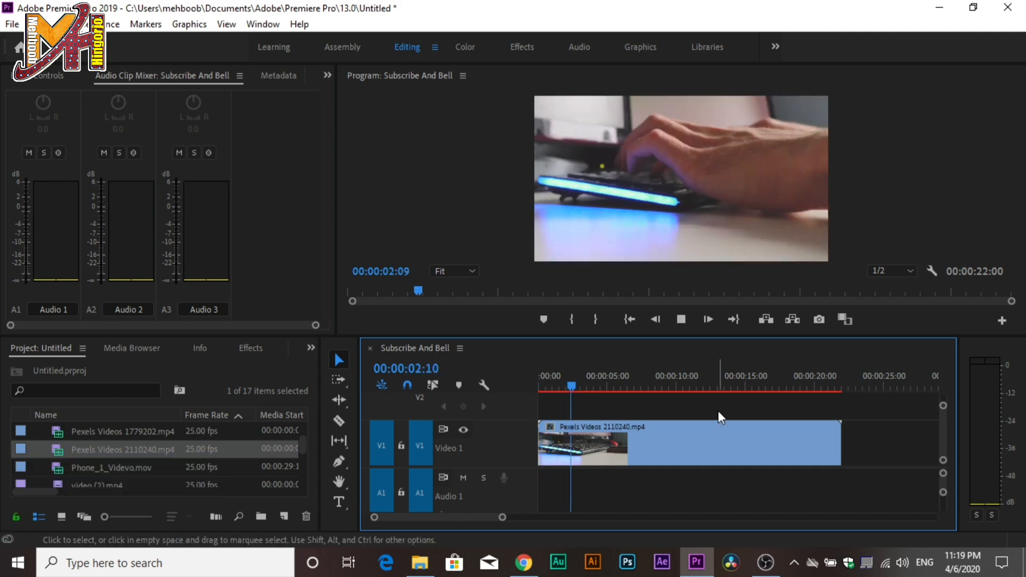
{"action": "key", "text": "space"}
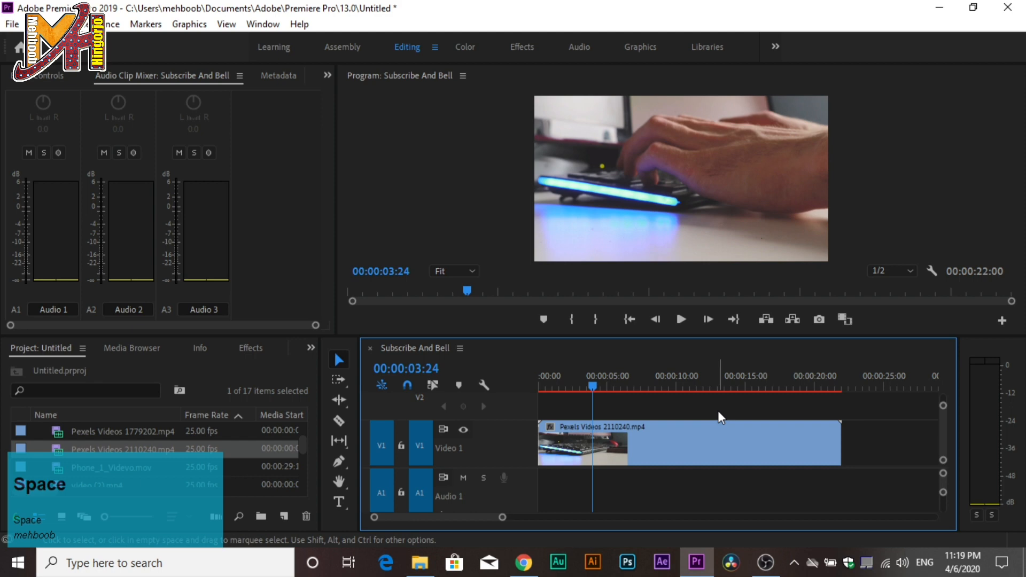
{"action": "key", "text": "m"}
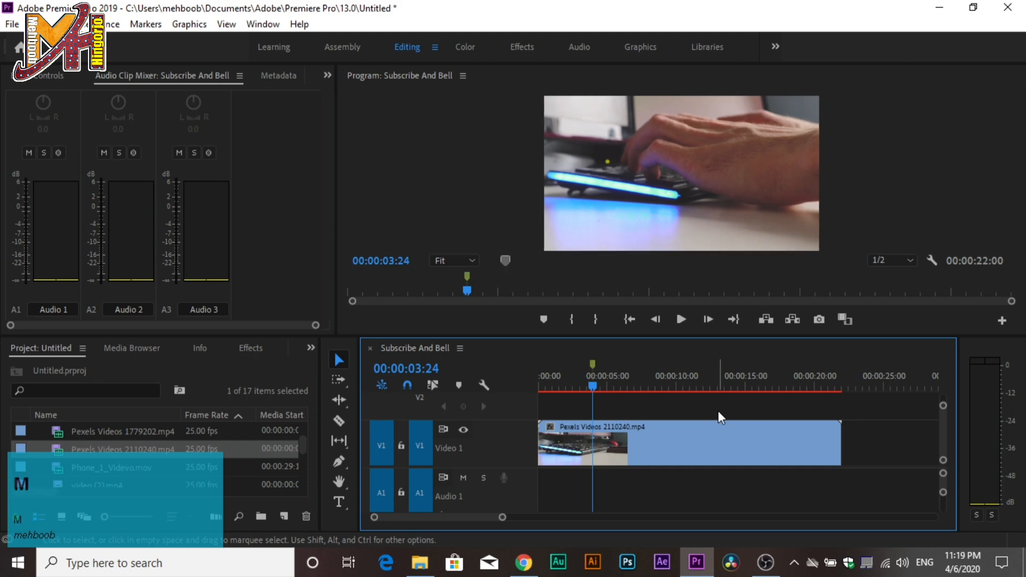
{"action": "key", "text": "space"}
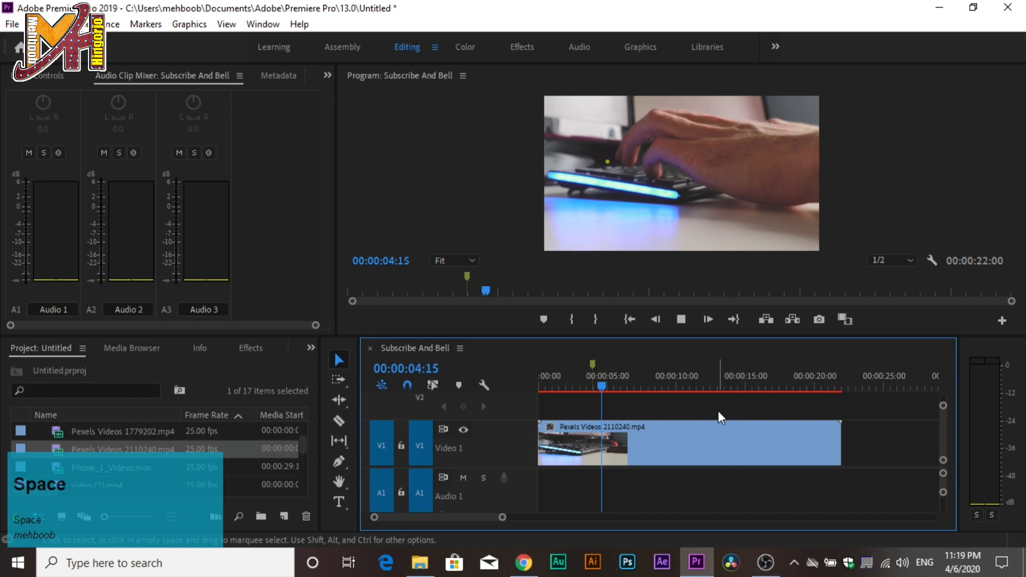
{"action": "key", "text": "m"}
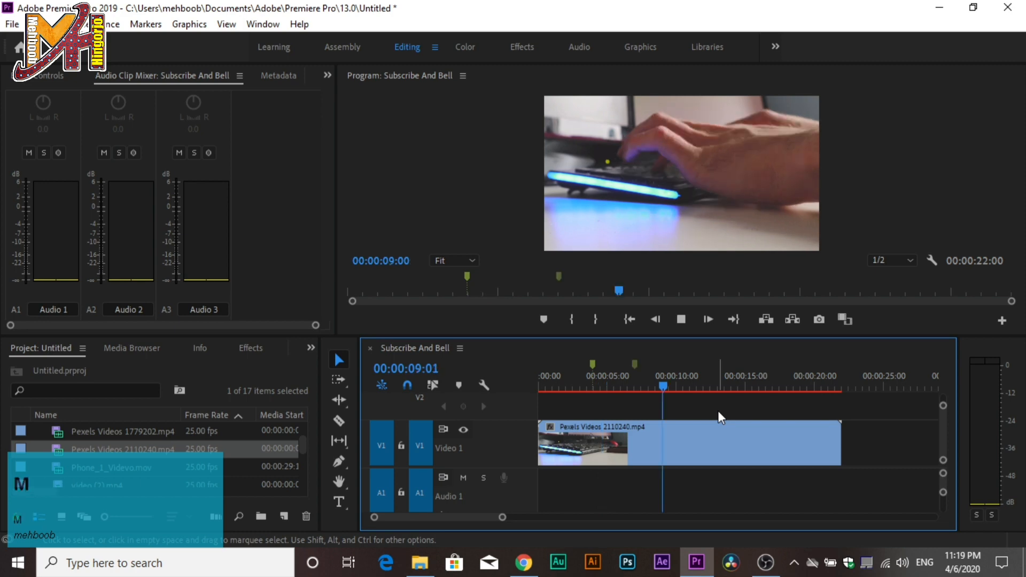
{"action": "key", "text": "m"}
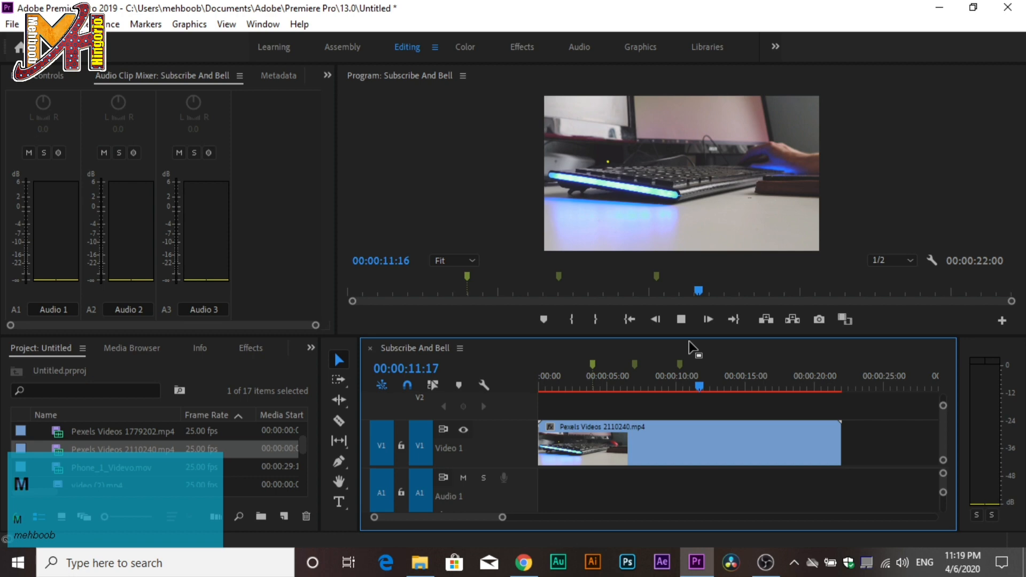
Jump the playhead between the three timeline markers, ending at the first one.
{"action": "left_click", "coordinate": [681, 364]}
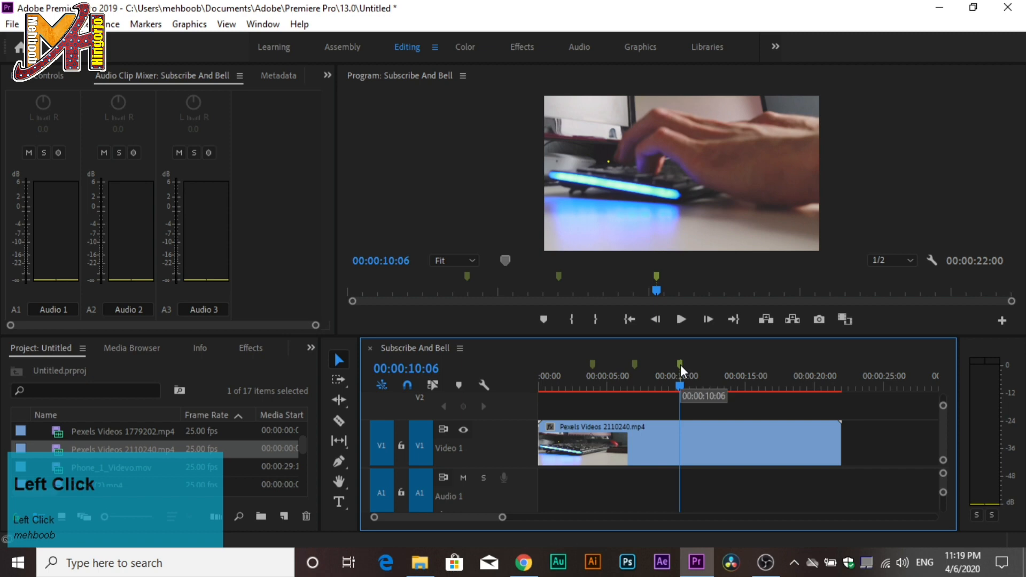
{"action": "left_click_drag", "start_coordinate": [681, 365], "coordinate": [614, 360]}
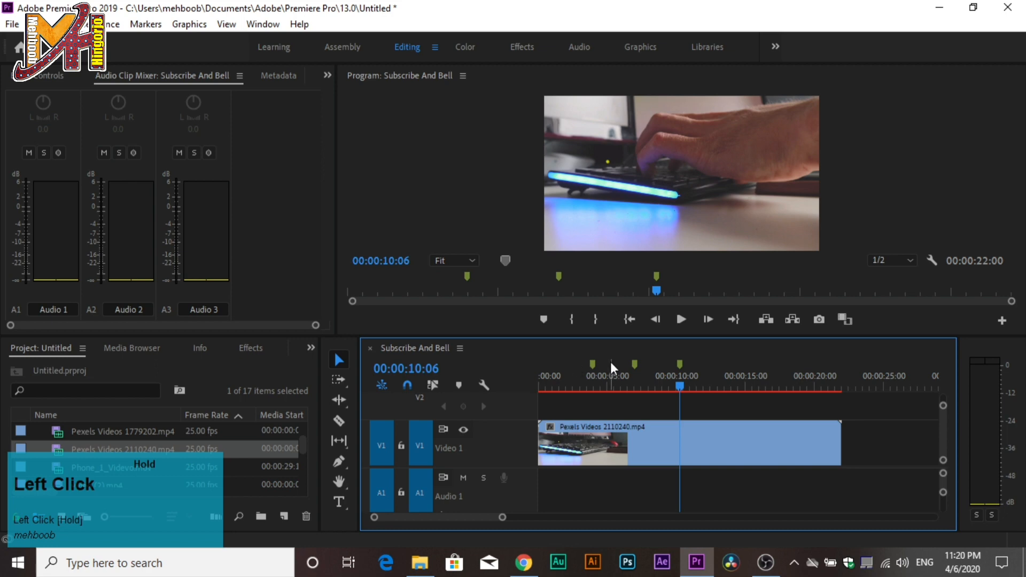
{"action": "left_click", "coordinate": [635, 364]}
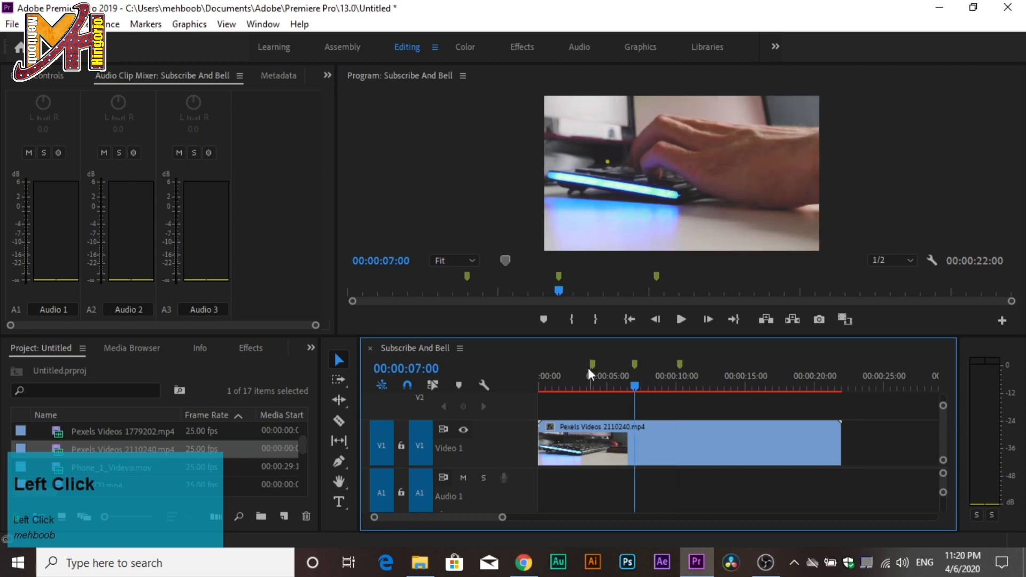
{"action": "left_click", "coordinate": [679, 363]}
{"action": "left_click", "coordinate": [592, 365]}
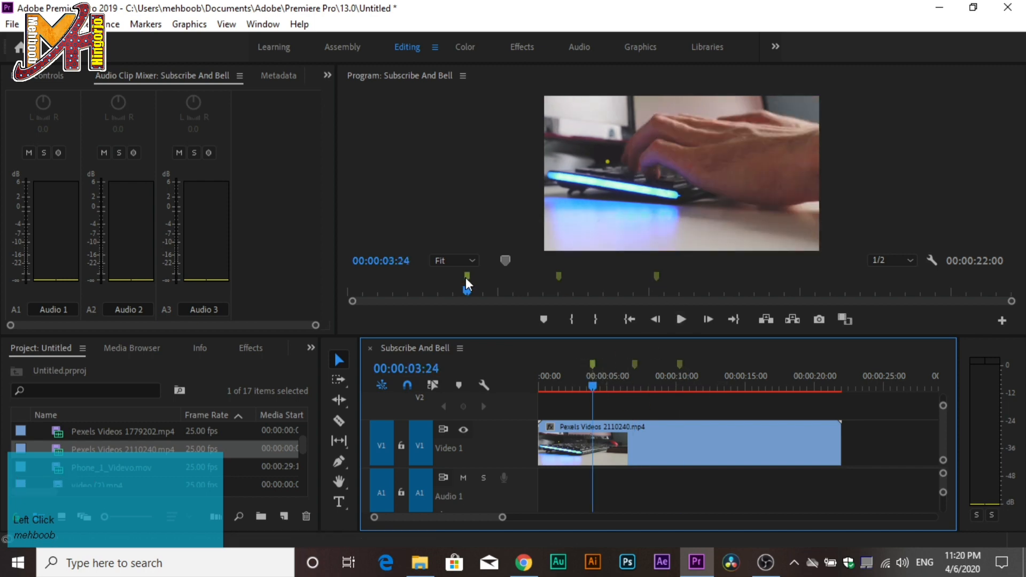
Move the first marker to 00:00:05:05 and look over the marker commands available for it.
{"action": "left_click_drag", "start_coordinate": [467, 275], "coordinate": [499, 232]}
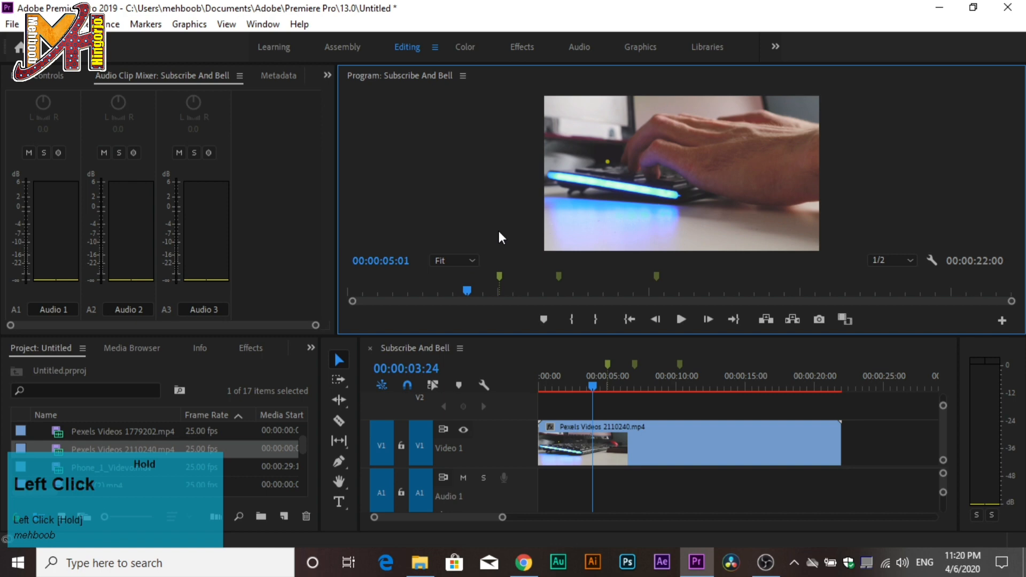
{"action": "mouse_move", "coordinate": [498, 230]}
{"action": "left_mouse_down"}
{"action": "mouse_move", "coordinate": [732, 288]}
{"action": "mouse_move", "coordinate": [518, 300]}
{"action": "left_mouse_up"}
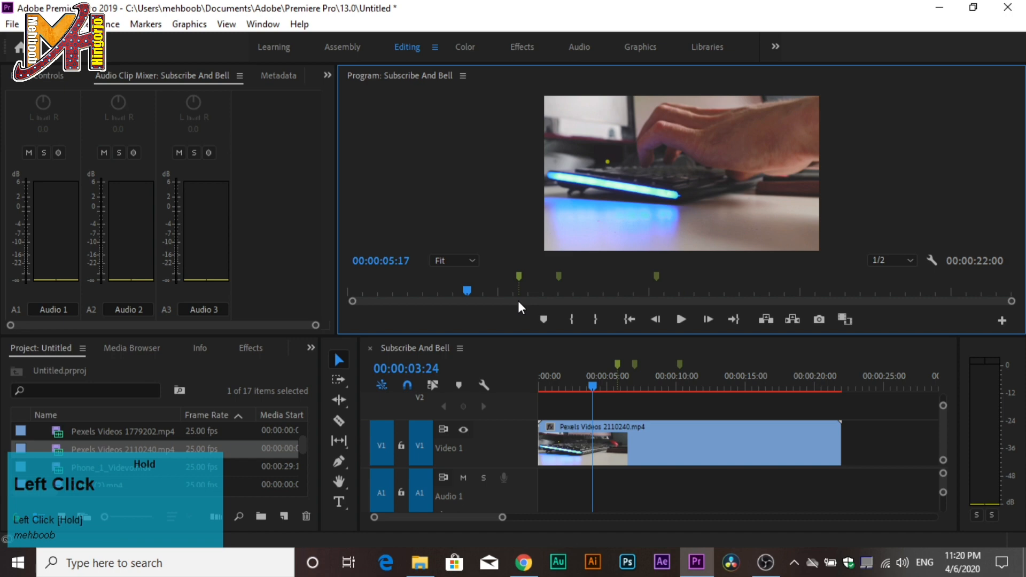
{"action": "right_click", "coordinate": [503, 274]}
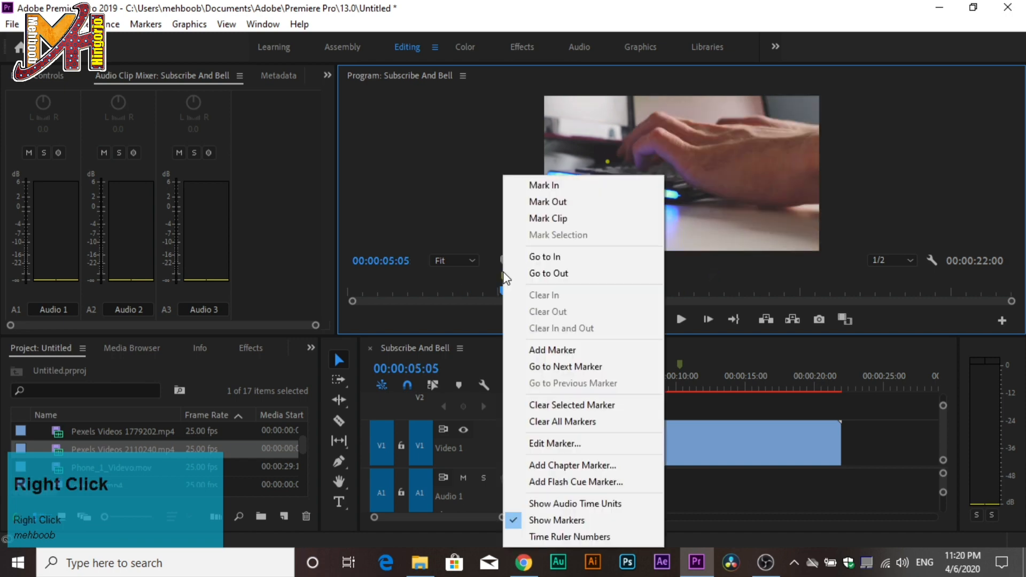
{"action": "left_click", "coordinate": [480, 282]}
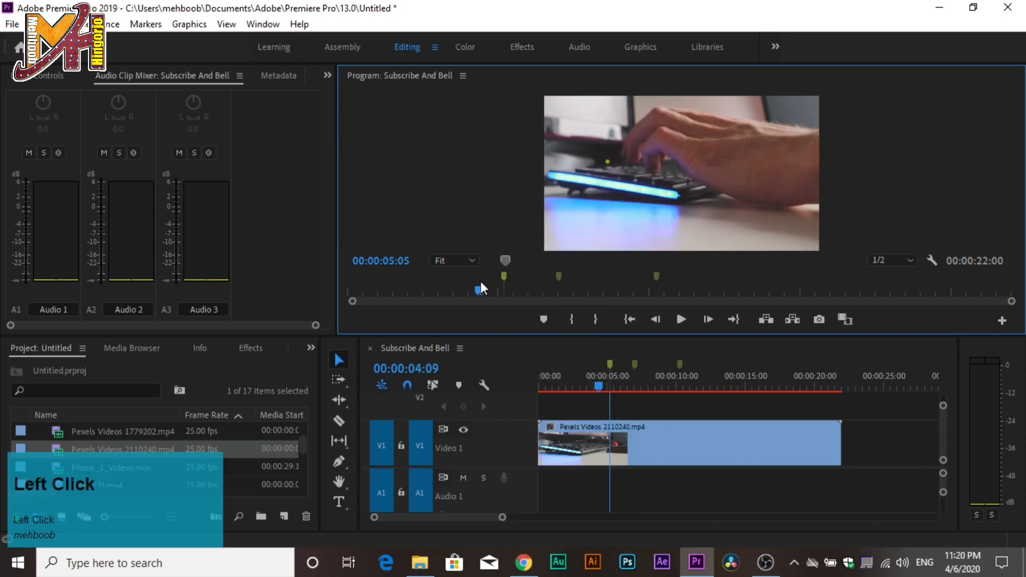
{"action": "left_click_drag", "start_coordinate": [504, 273], "coordinate": [602, 363]}
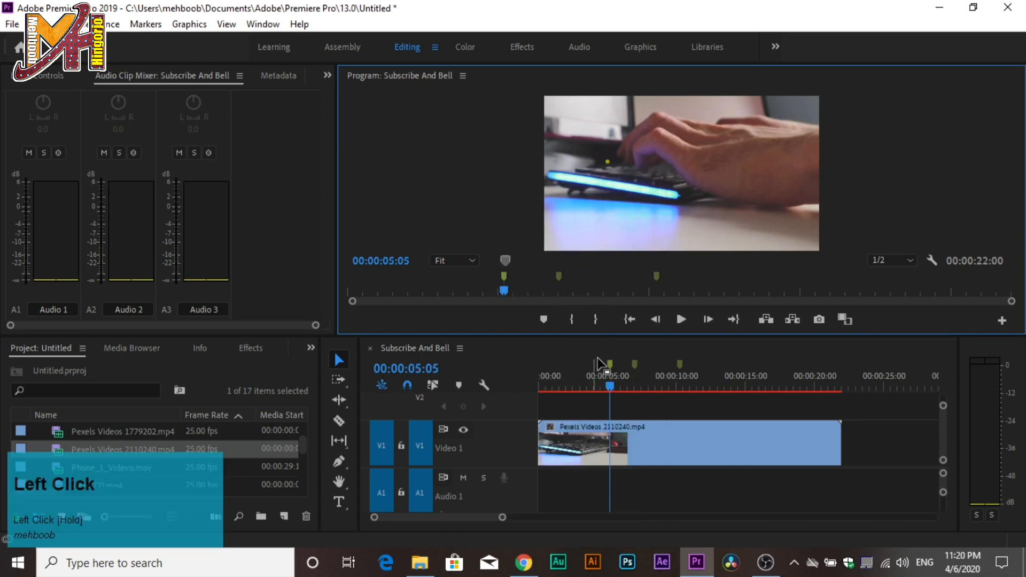
{"action": "right_click", "coordinate": [608, 364]}
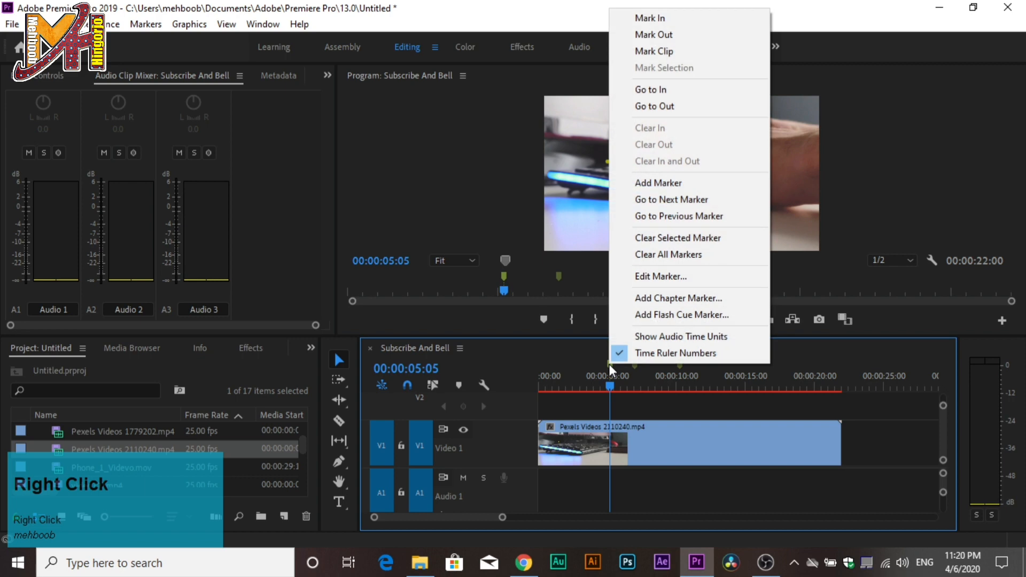
{"action": "left_click", "coordinate": [609, 364]}
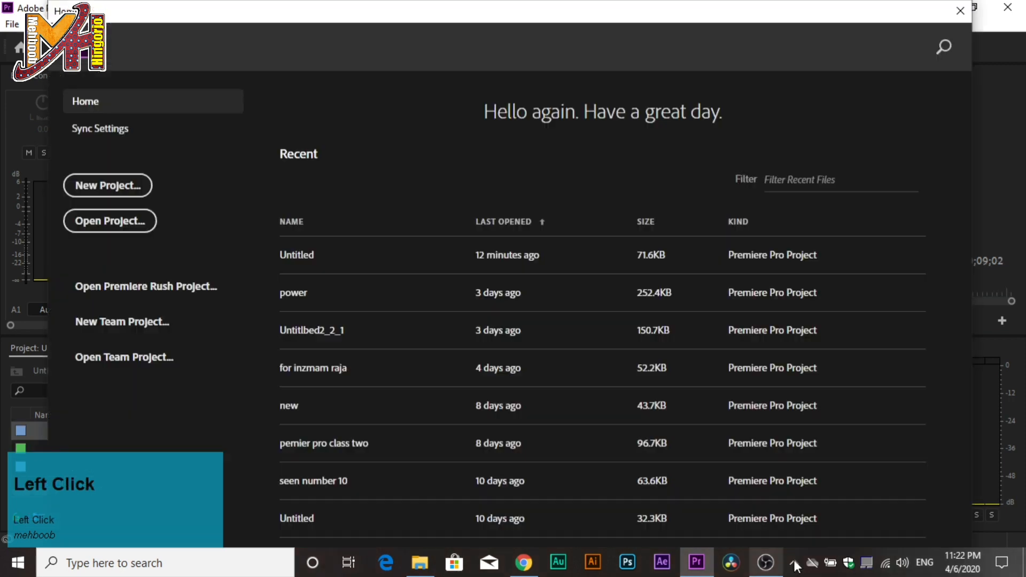
{"action": "left_click", "coordinate": [794, 562]}
{"action": "left_click", "coordinate": [781, 532]}
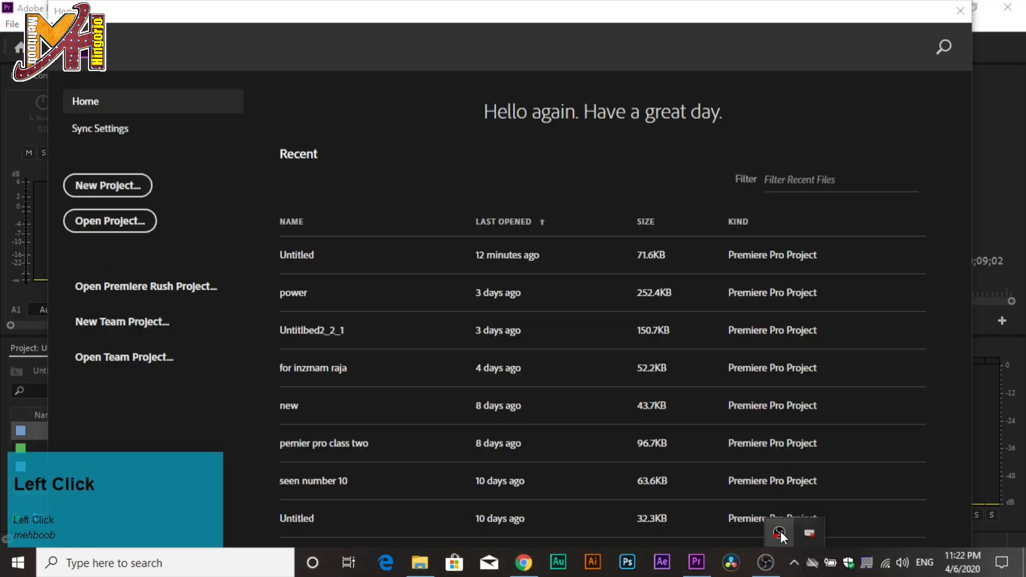
{"action": "left_click", "coordinate": [796, 566]}
{"action": "left_click", "coordinate": [795, 565]}
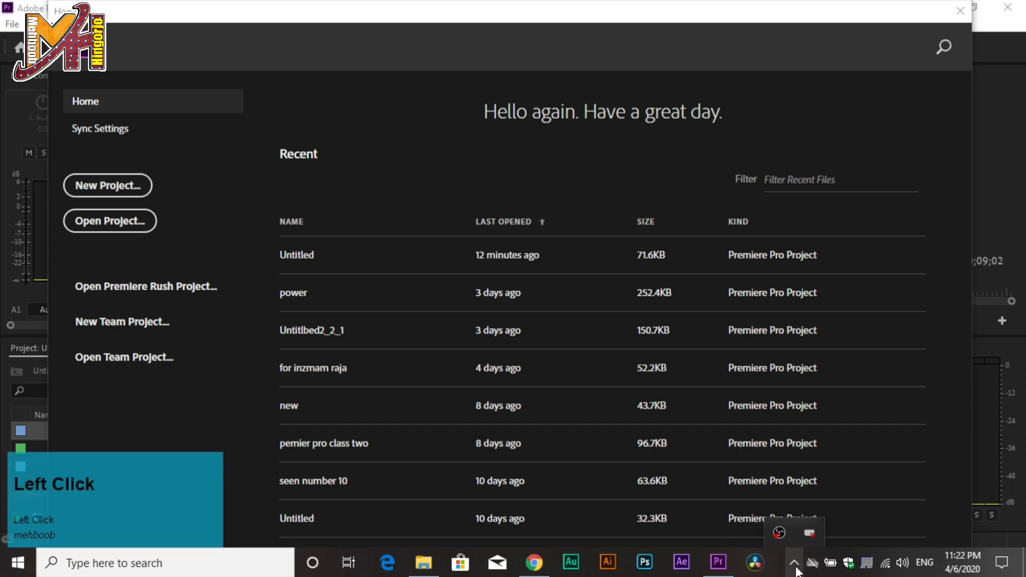
{"action": "left_click", "coordinate": [776, 533]}
{"action": "left_click", "coordinate": [779, 573]}
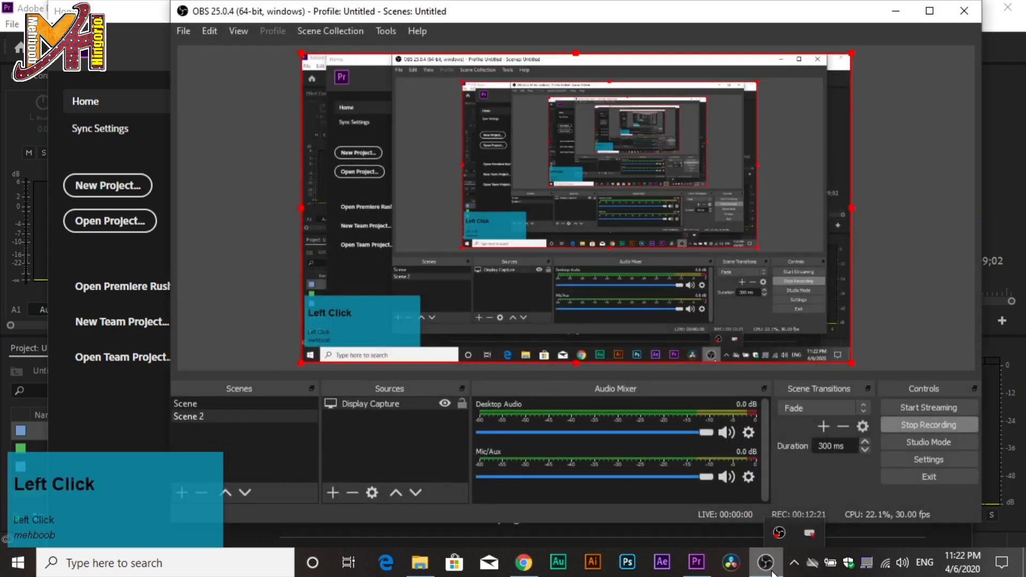
{"action": "left_click", "coordinate": [896, 11]}
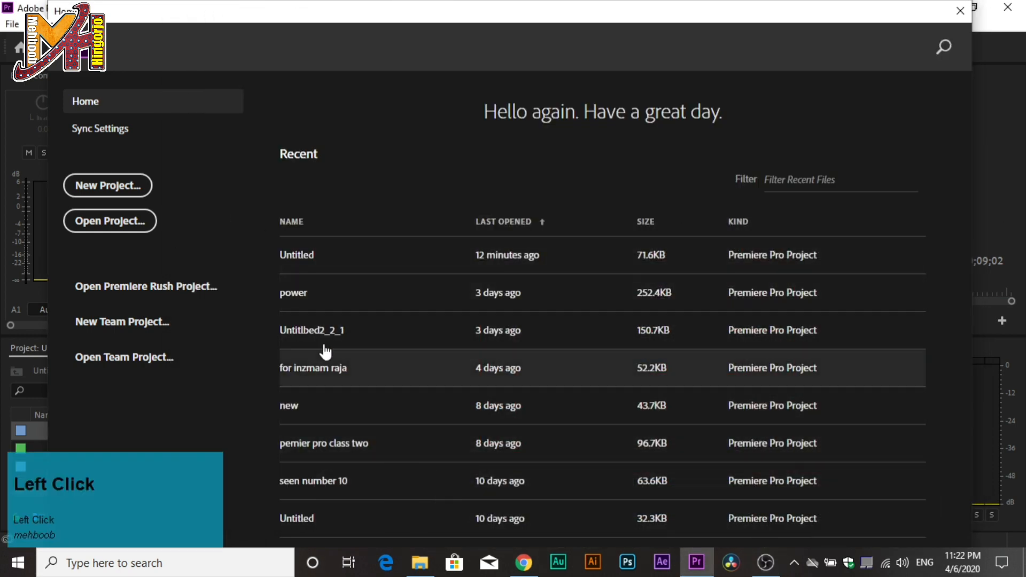
Open the recent project named power and move the playhead in Sequence 03 to 00;05;33;24.
{"action": "left_click", "coordinate": [291, 300]}
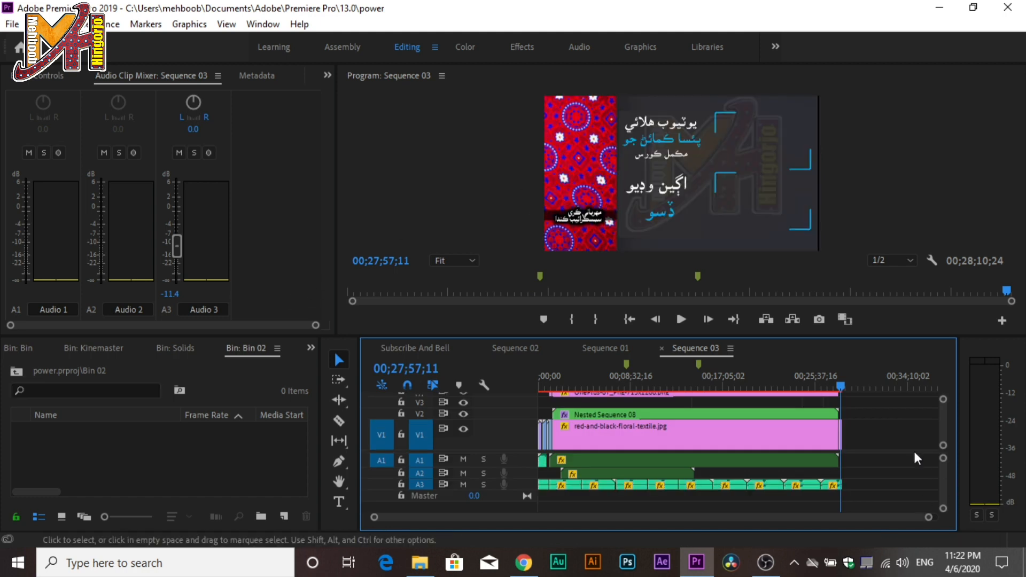
{"action": "left_click", "coordinate": [842, 387]}
{"action": "left_click_drag", "start_coordinate": [843, 386], "coordinate": [525, 386]}
{"action": "left_click_drag", "start_coordinate": [444, 380], "coordinate": [599, 385]}
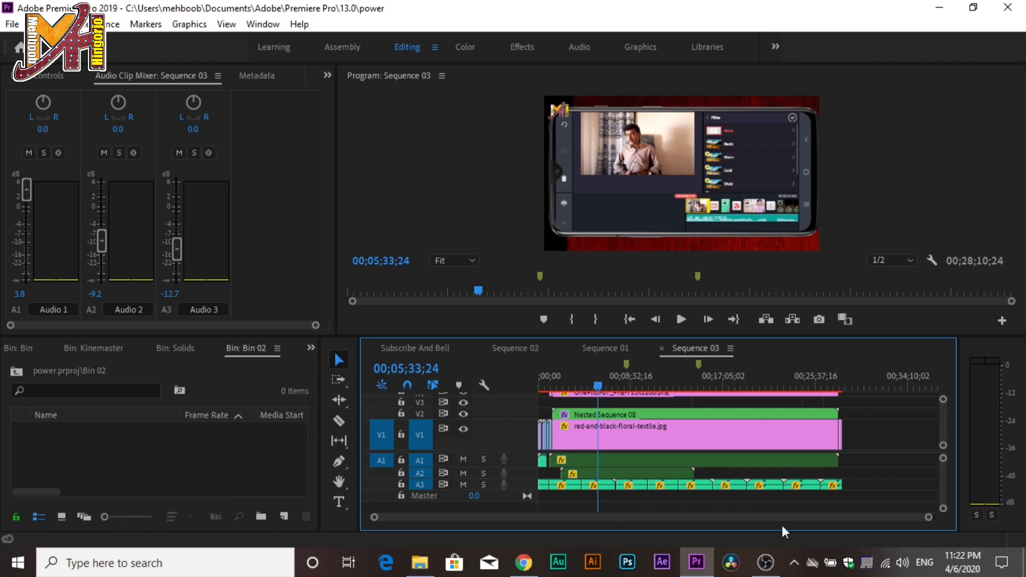
Inspect the contents of Nested Sequence 08 at 00;03;18;05 and return to Sequence 03.
{"action": "left_click_drag", "start_coordinate": [929, 517], "coordinate": [693, 518]}
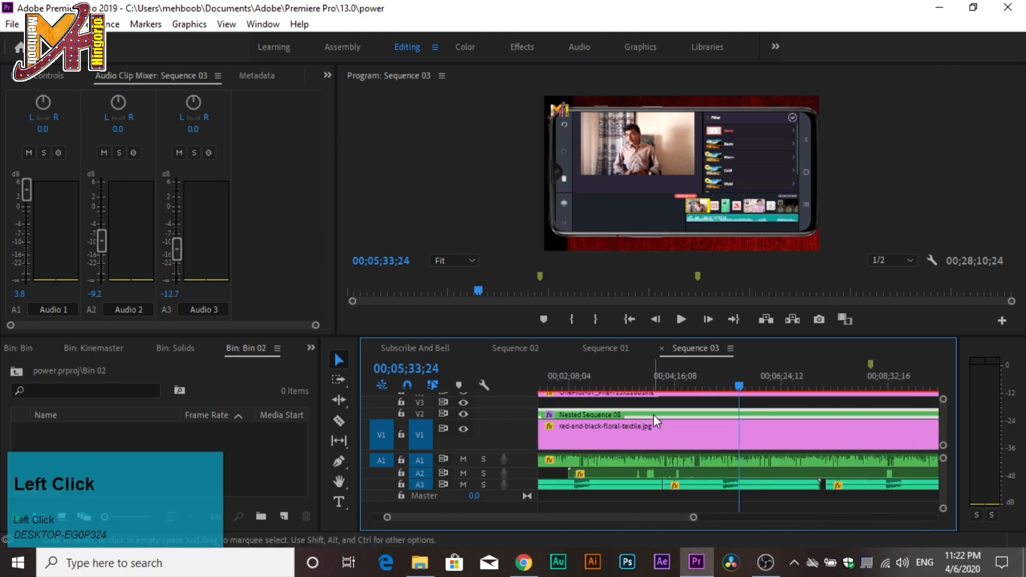
{"action": "double_click", "coordinate": [654, 414]}
{"action": "left_click_drag", "start_coordinate": [743, 385], "coordinate": [875, 398]}
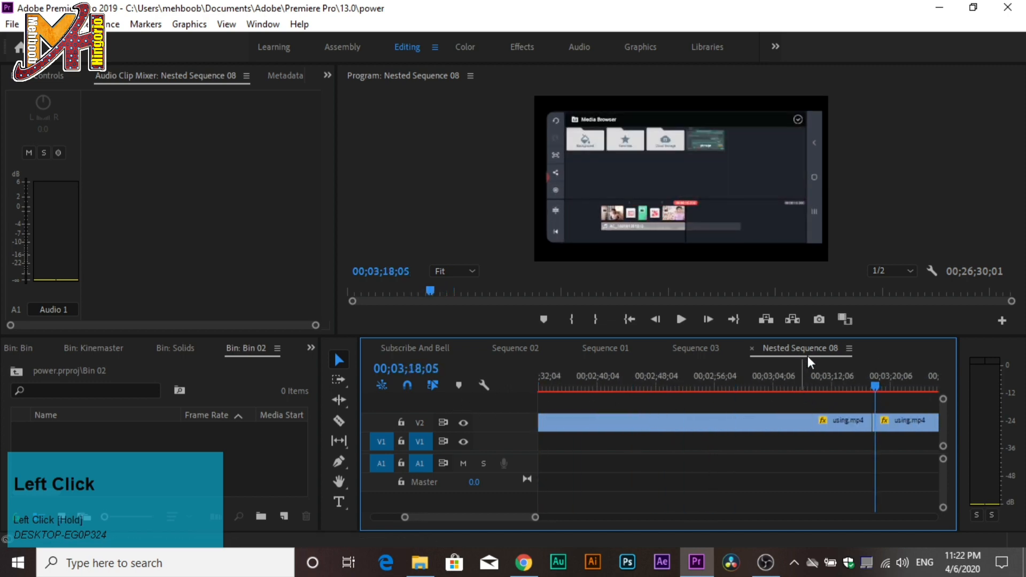
{"action": "left_click", "coordinate": [752, 349]}
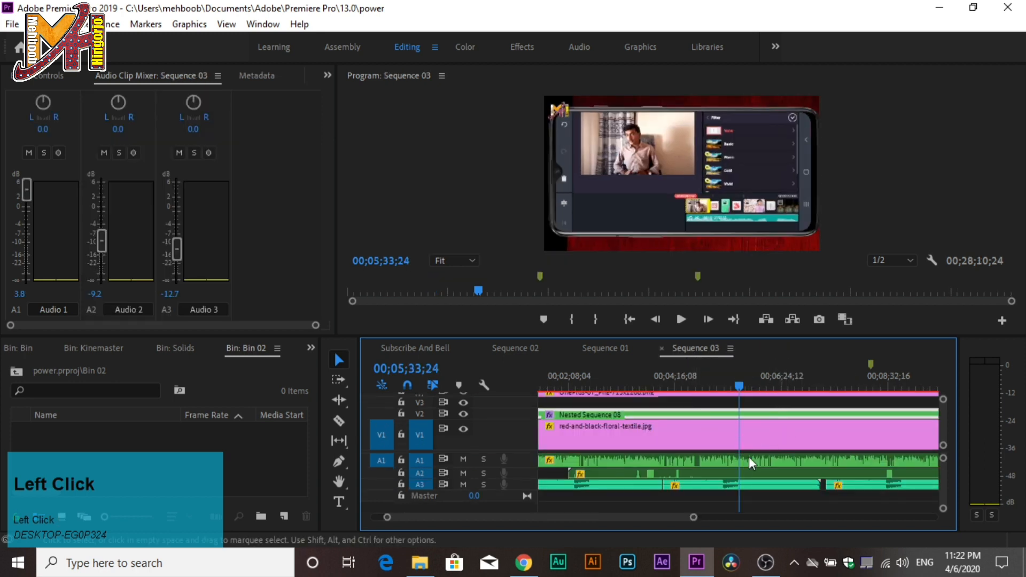
Select the long audio clip on A1 and return the playhead to the start of Sequence 03.
{"action": "left_click", "coordinate": [705, 462]}
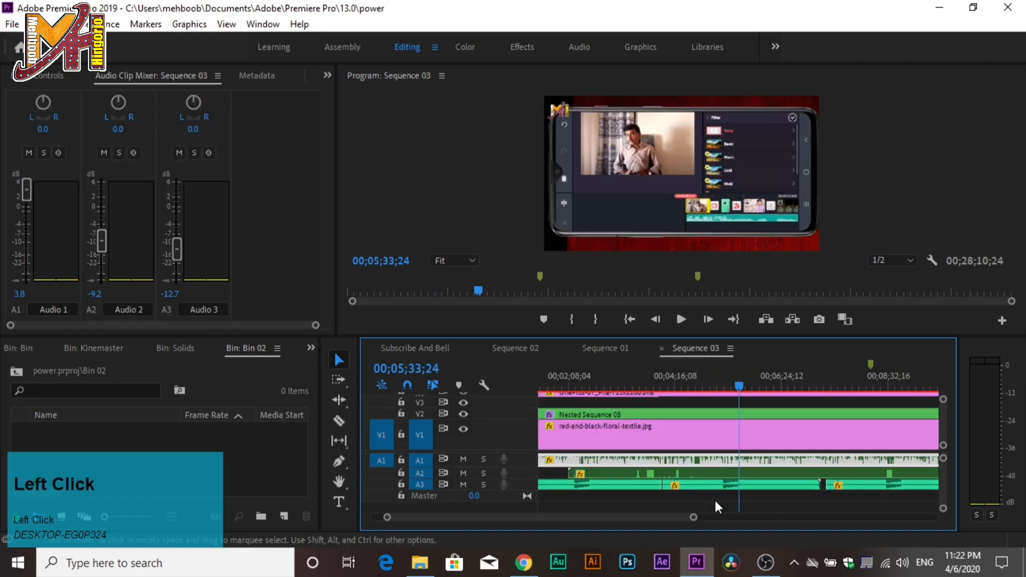
{"action": "left_click_drag", "start_coordinate": [694, 518], "coordinate": [903, 517]}
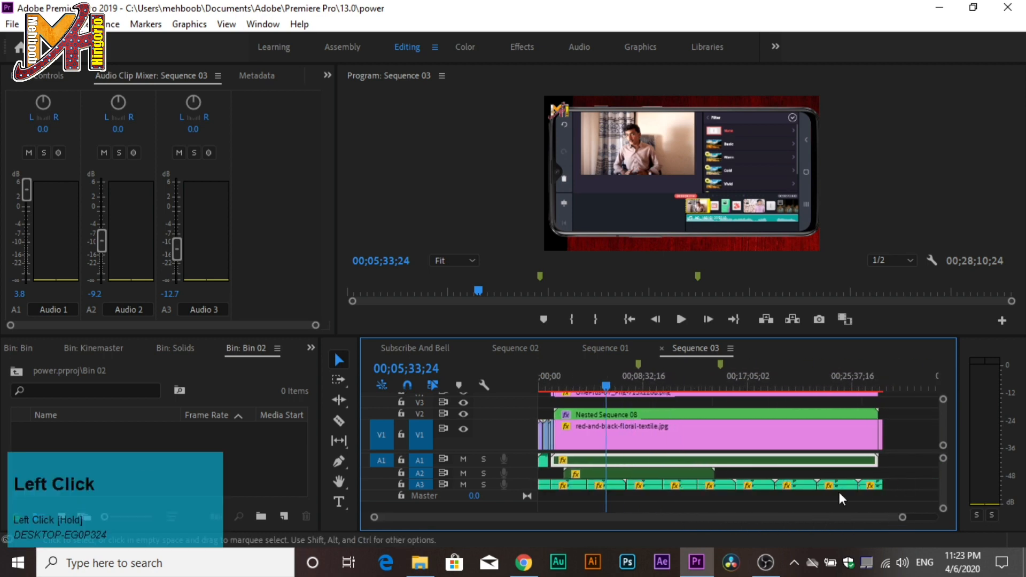
{"action": "left_click_drag", "start_coordinate": [607, 381], "coordinate": [494, 381]}
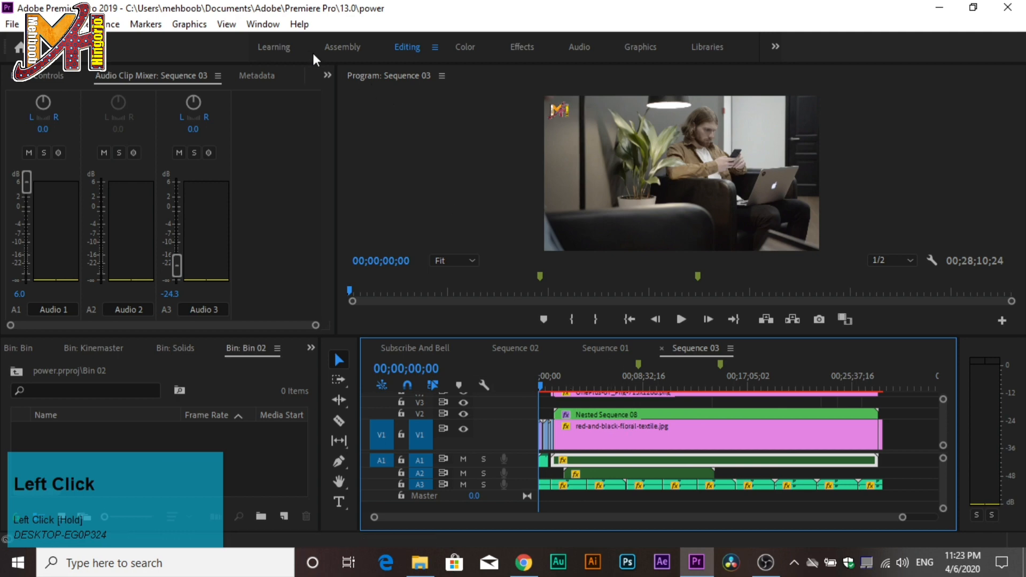
Show the Essential Sound panel and dock it in the same group as the Audio Clip Mixer and Metadata.
{"action": "left_click", "coordinate": [229, 24]}
{"action": "mouse_move", "coordinate": [270, 28]}
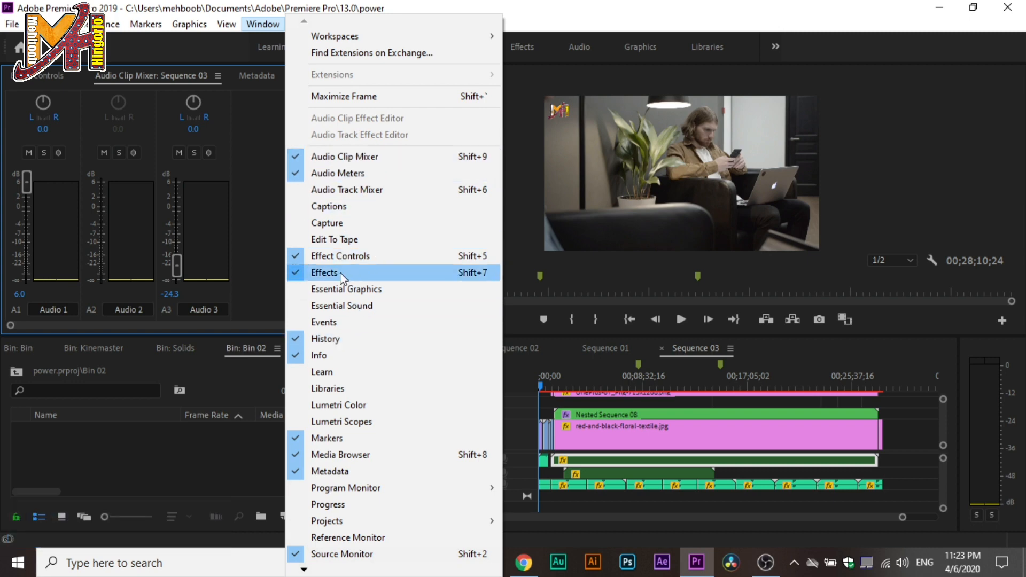
{"action": "left_click", "coordinate": [373, 307]}
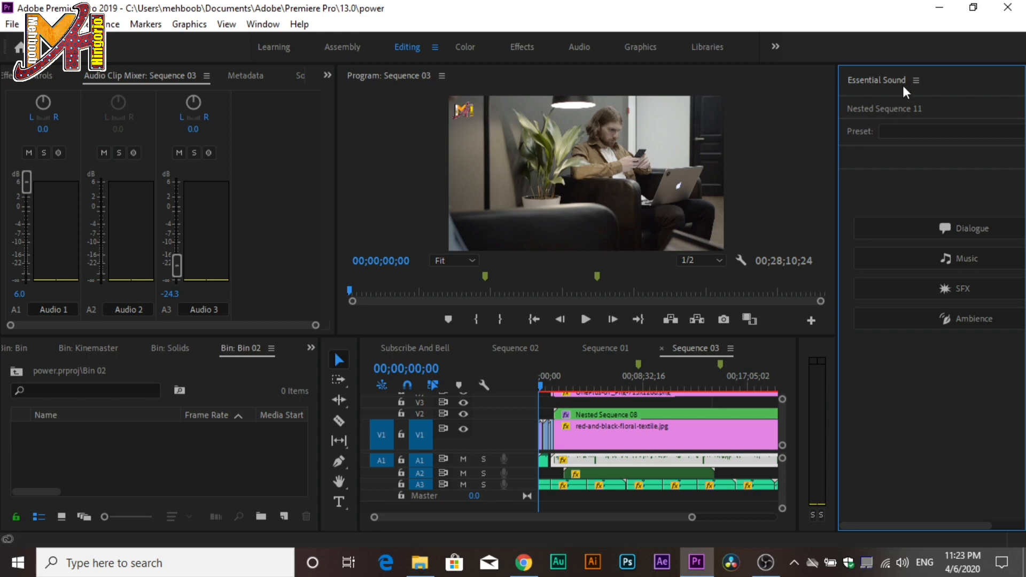
{"action": "left_click_drag", "start_coordinate": [904, 87], "coordinate": [325, 78]}
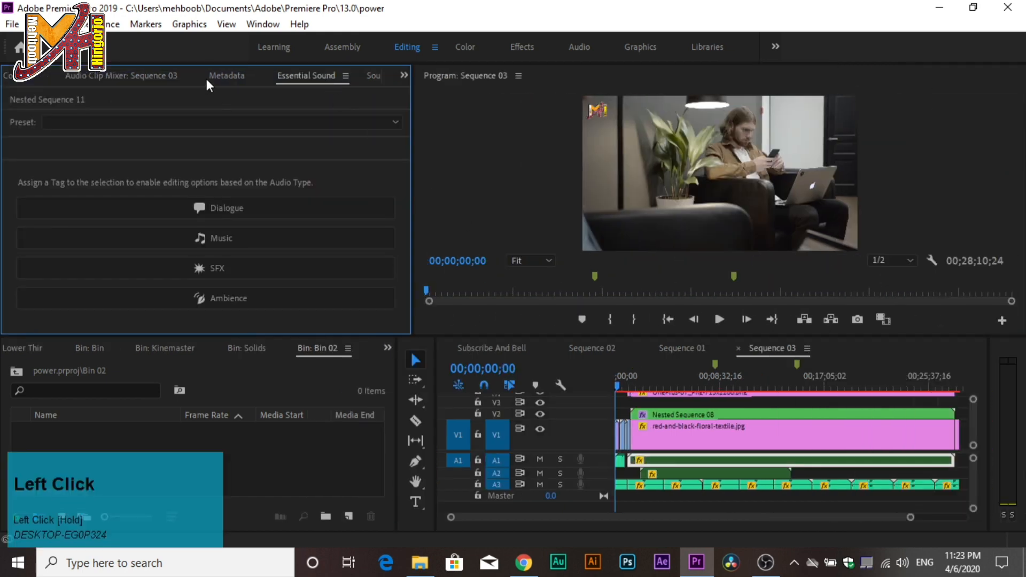
Show the Effect Controls of the selected audio clip and make that panel group slightly narrower.
{"action": "left_click", "coordinate": [232, 75]}
{"action": "left_click", "coordinate": [123, 75]}
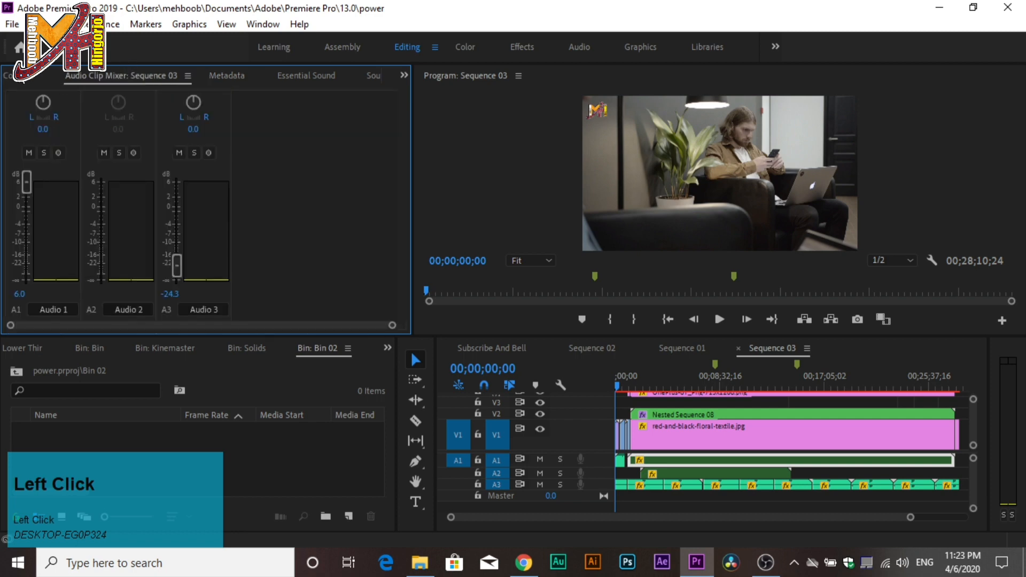
{"action": "left_click", "coordinate": [8, 76]}
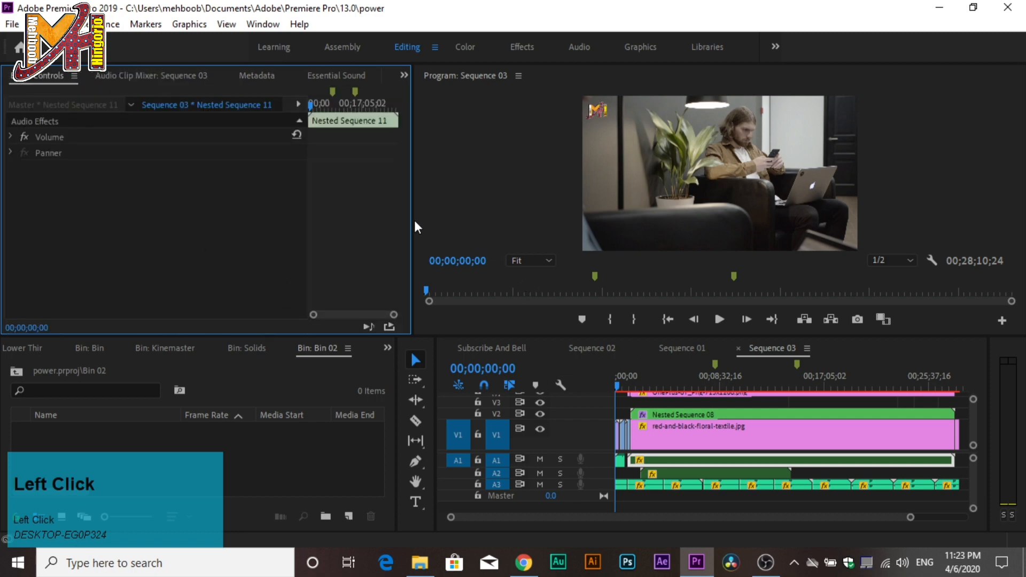
{"action": "left_click_drag", "start_coordinate": [411, 227], "coordinate": [384, 227]}
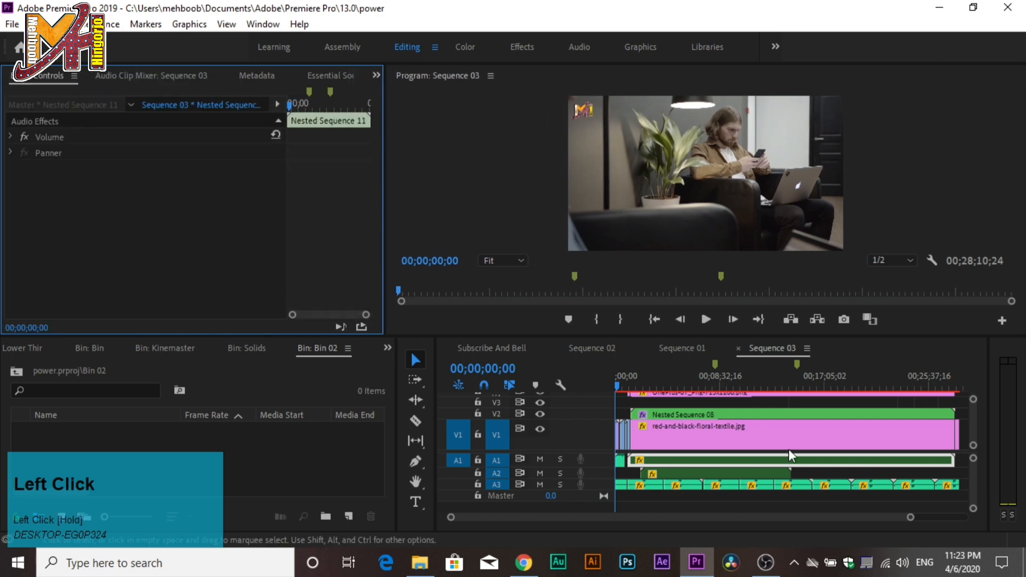
Open Sequence 01, enlarge the timeline panel in width and height, and show the whole sequence in it.
{"action": "left_click", "coordinate": [672, 351]}
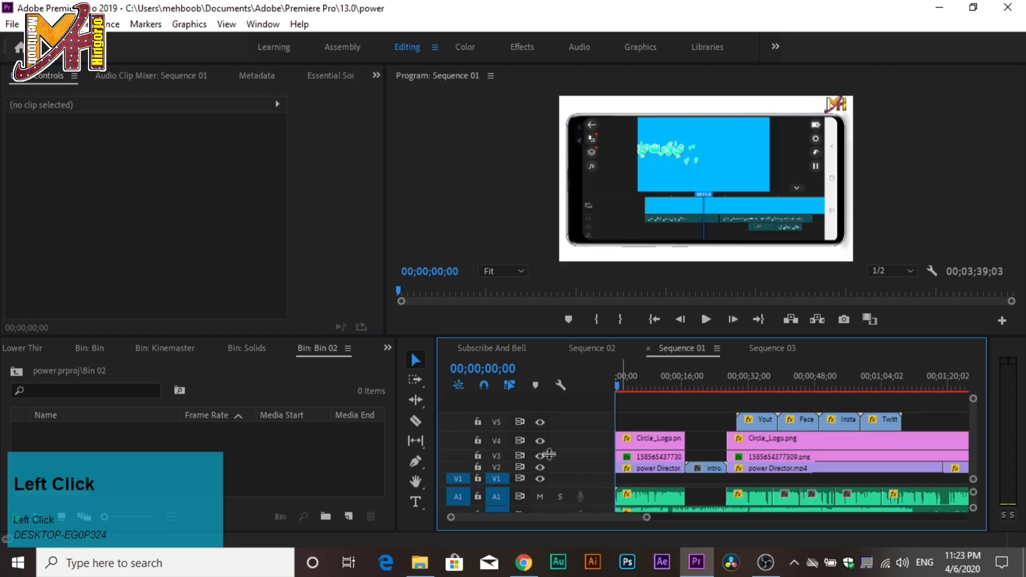
{"action": "left_click_drag", "start_coordinate": [434, 461], "coordinate": [120, 436]}
{"action": "left_click_drag", "start_coordinate": [669, 295], "coordinate": [669, 315]}
{"action": "scroll", "coordinate": [672, 407], "scroll_direction": "down", "scroll_amount": 2}
{"action": "scroll", "coordinate": [673, 406], "scroll_direction": "down", "scroll_amount": 5}
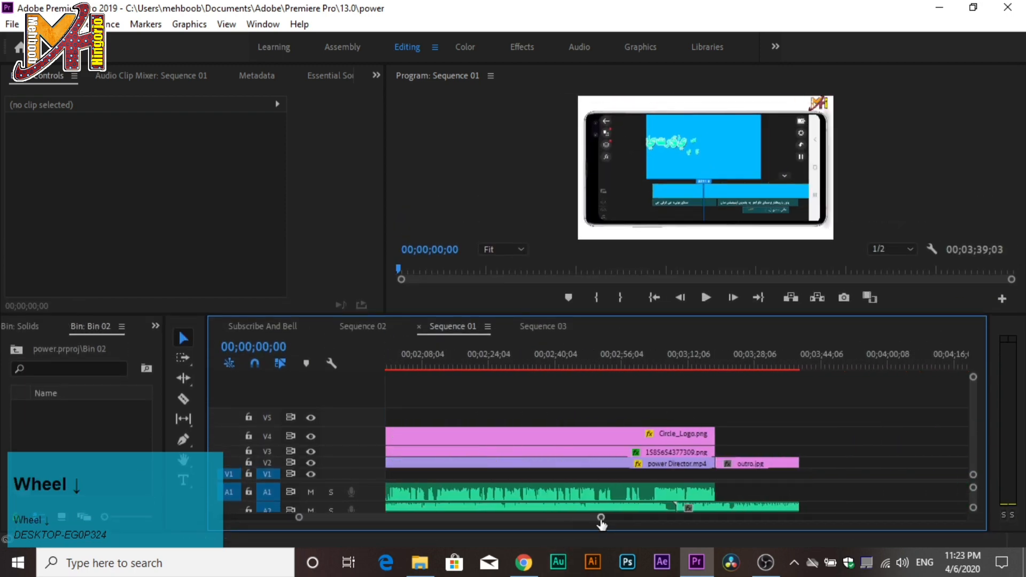
{"action": "left_click_drag", "start_coordinate": [603, 518], "coordinate": [752, 534]}
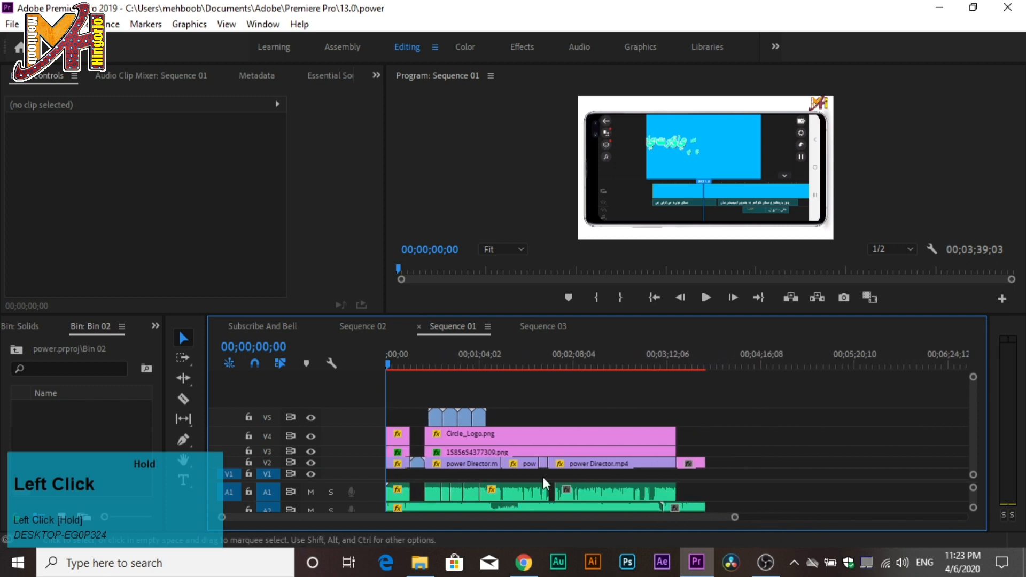
Select the Youtube.avi overlay on V5 at 00;00;35;27 and reposition it in the Program monitor to about 263, 811.
{"action": "left_click_drag", "start_coordinate": [388, 366], "coordinate": [442, 374]}
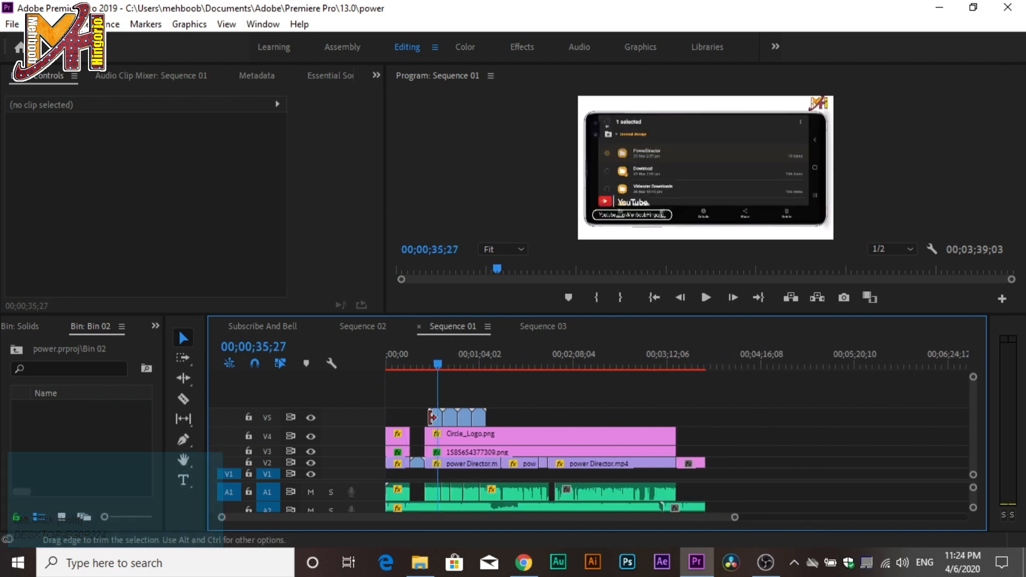
{"action": "left_click", "coordinate": [435, 417]}
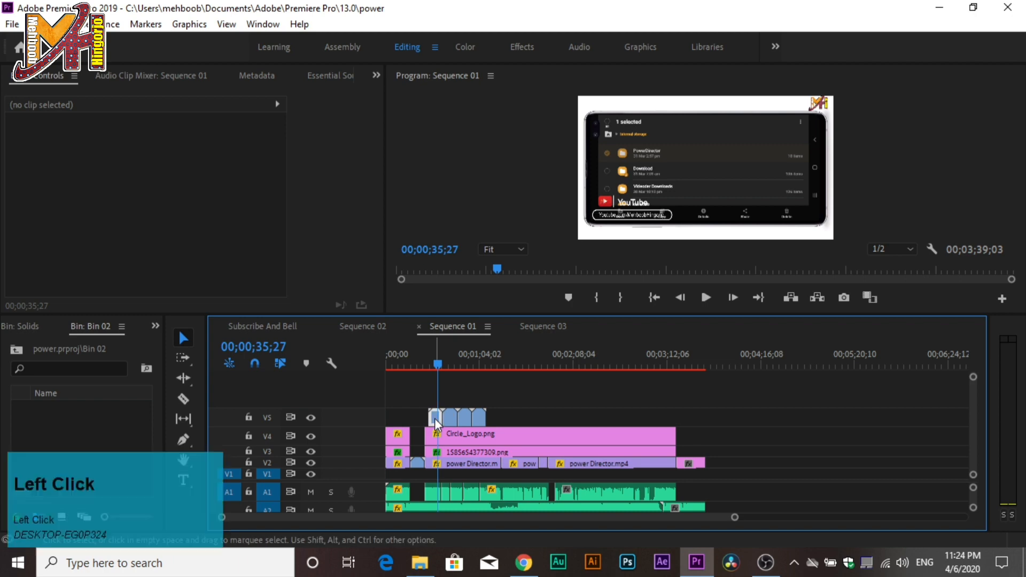
{"action": "left_click", "coordinate": [645, 216]}
{"action": "left_click_drag", "start_coordinate": [646, 210], "coordinate": [545, 197]}
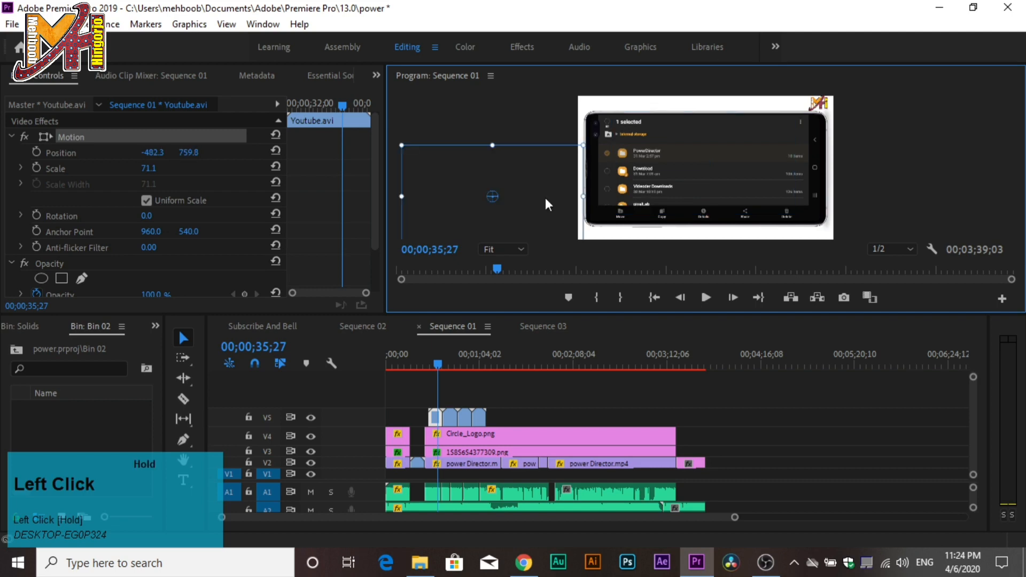
{"action": "left_click_drag", "start_coordinate": [545, 198], "coordinate": [778, 143]}
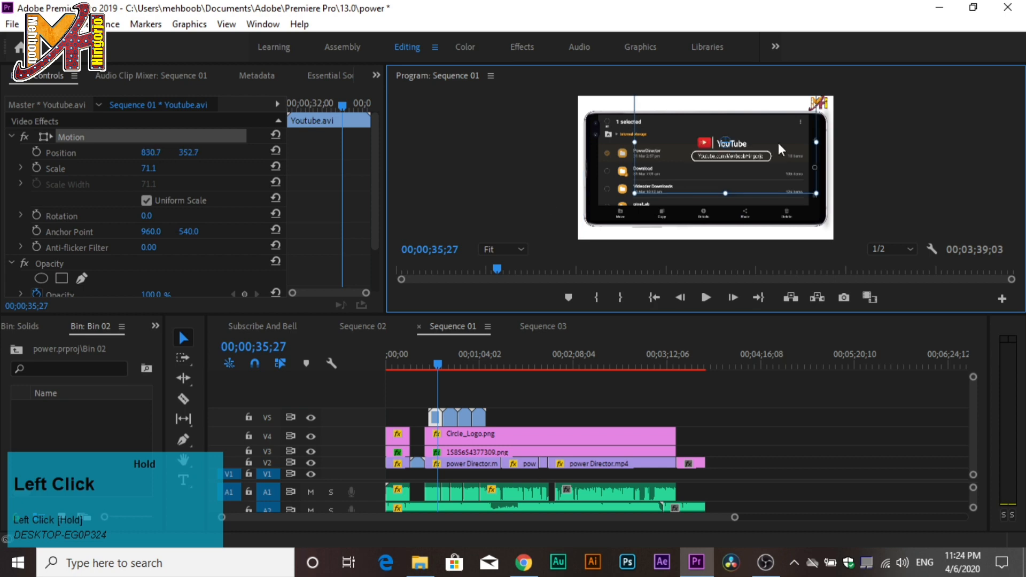
{"action": "left_click_drag", "start_coordinate": [778, 142], "coordinate": [678, 205]}
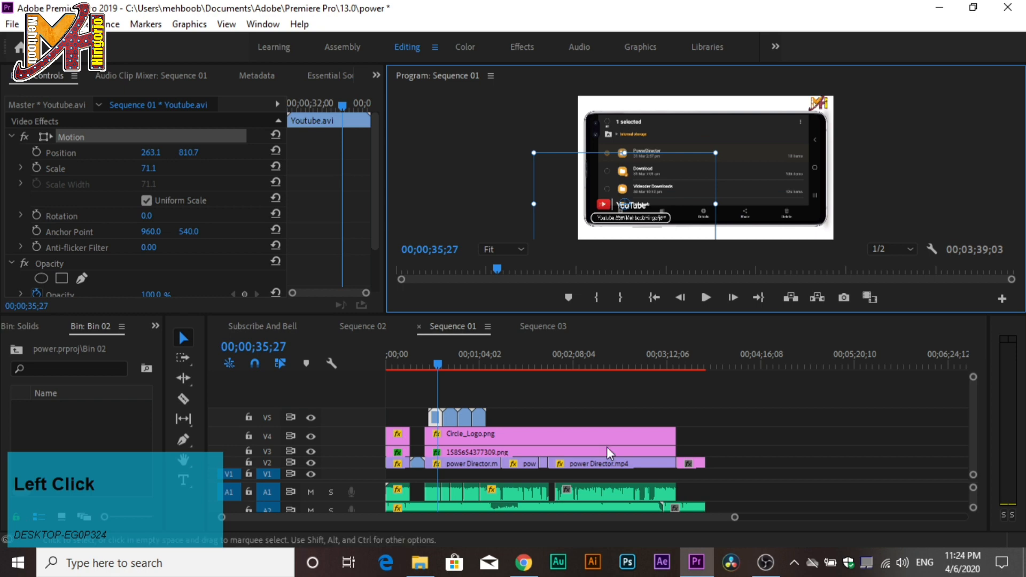
Open Sequence 02 and briefly play it from just after the group of clips on V3.
{"action": "left_click", "coordinate": [363, 327]}
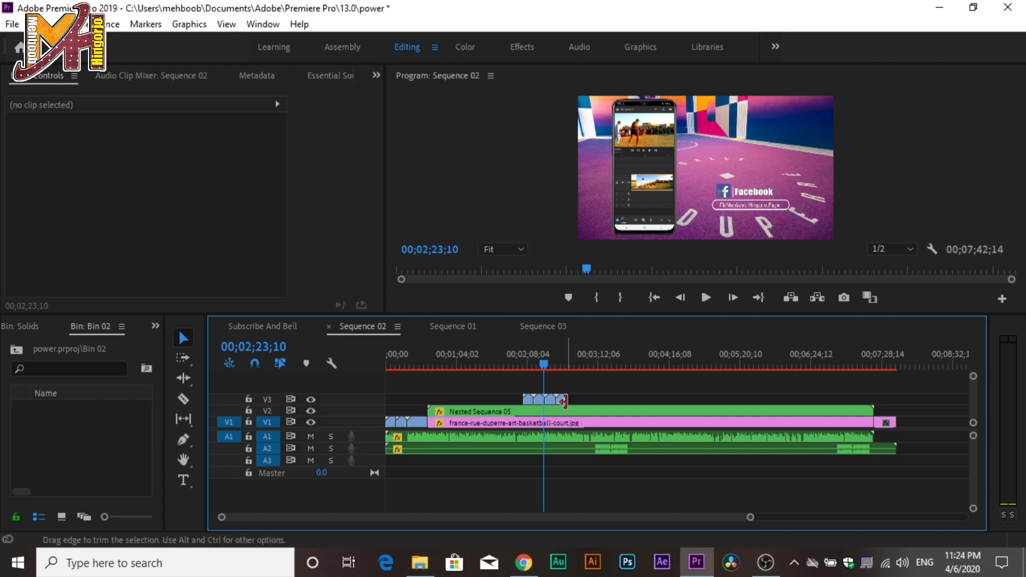
{"action": "left_click_drag", "start_coordinate": [546, 359], "coordinate": [613, 373]}
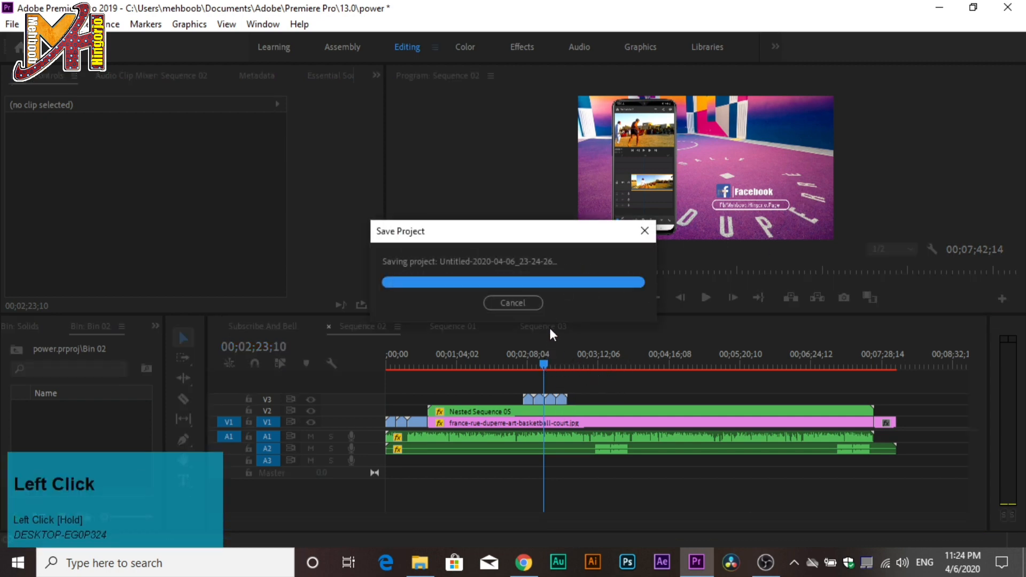
{"action": "left_click_drag", "start_coordinate": [544, 363], "coordinate": [587, 362]}
{"action": "left_click", "coordinate": [698, 304]}
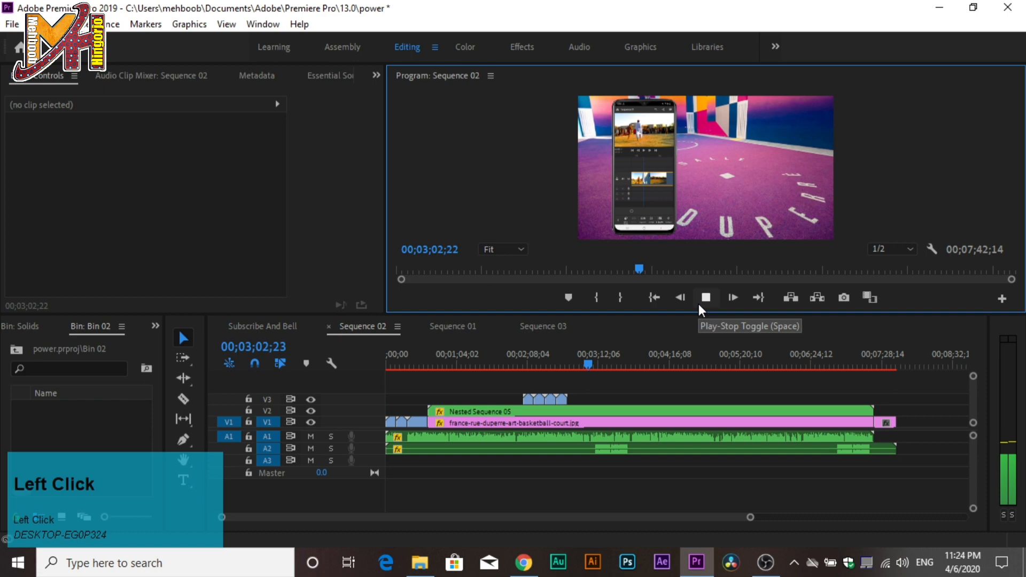
{"action": "left_click", "coordinate": [698, 304]}
{"action": "left_click", "coordinate": [376, 401]}
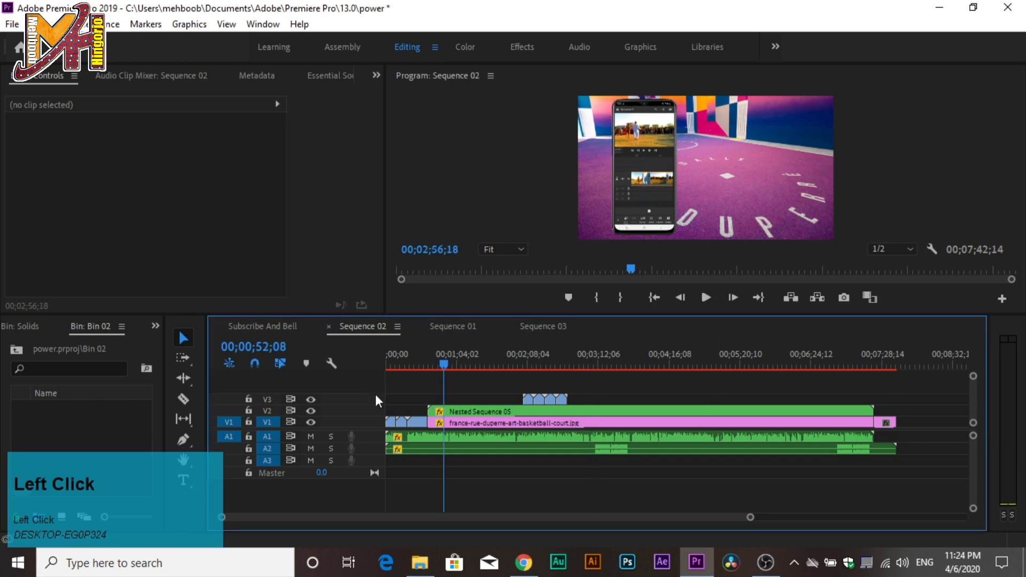
Return to the start of Sequence 02, show its opening clips in detail, and preview the first second of playback twice.
{"action": "key", "text": "Home"}
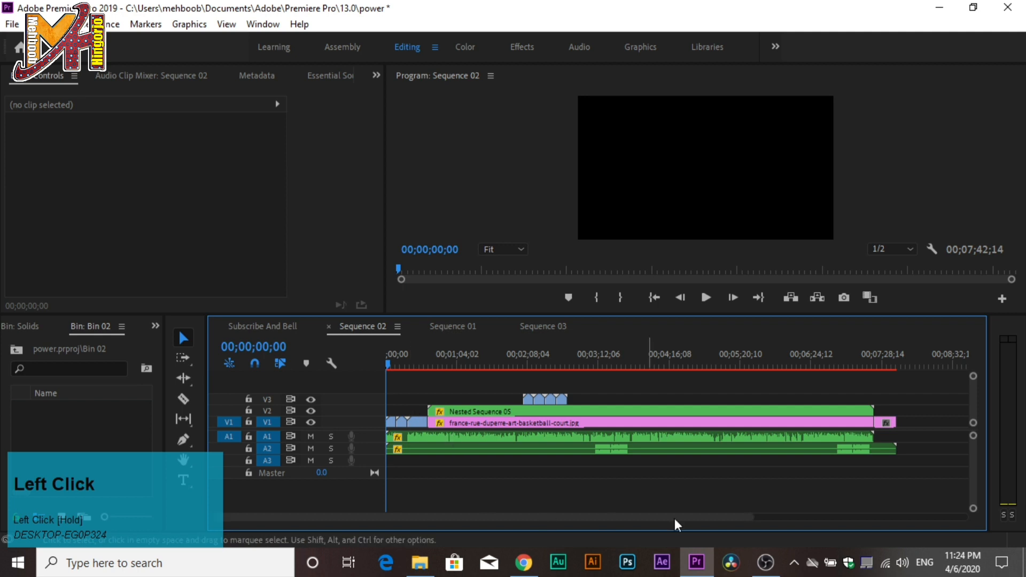
{"action": "left_click_drag", "start_coordinate": [751, 519], "coordinate": [551, 518]}
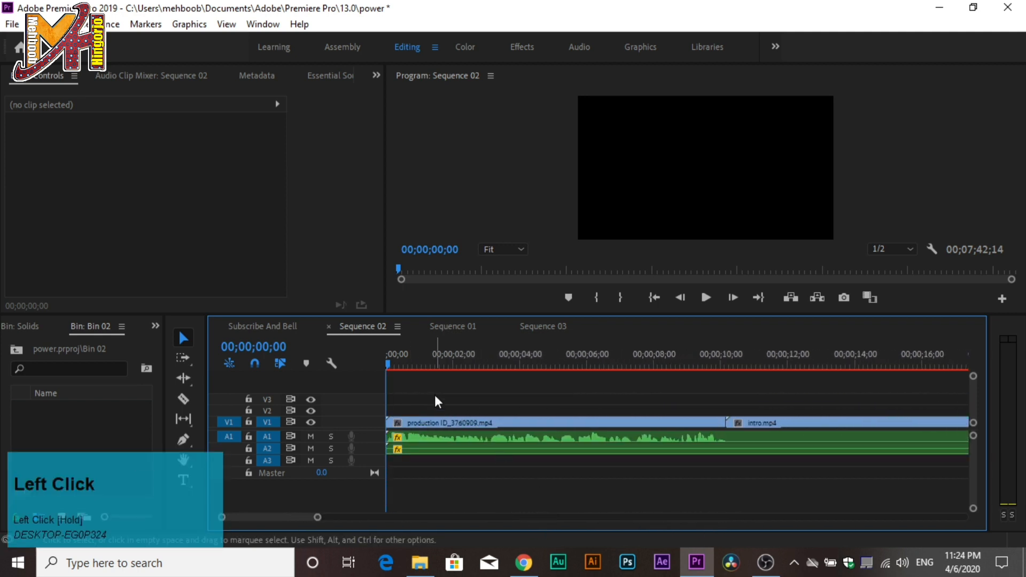
{"action": "left_click", "coordinate": [704, 298]}
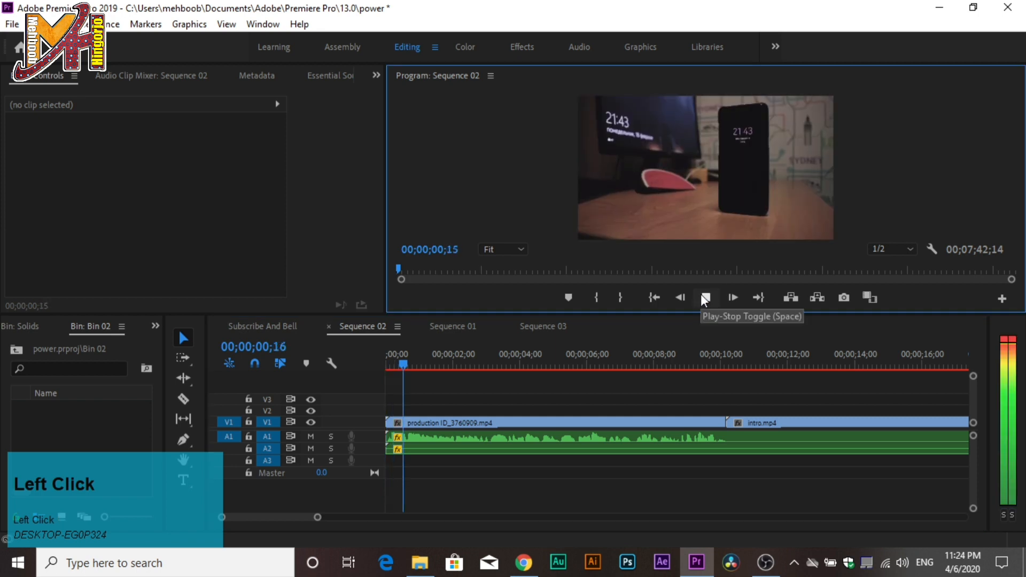
{"action": "left_click", "coordinate": [704, 297]}
{"action": "left_click_drag", "start_coordinate": [426, 365], "coordinate": [357, 361]}
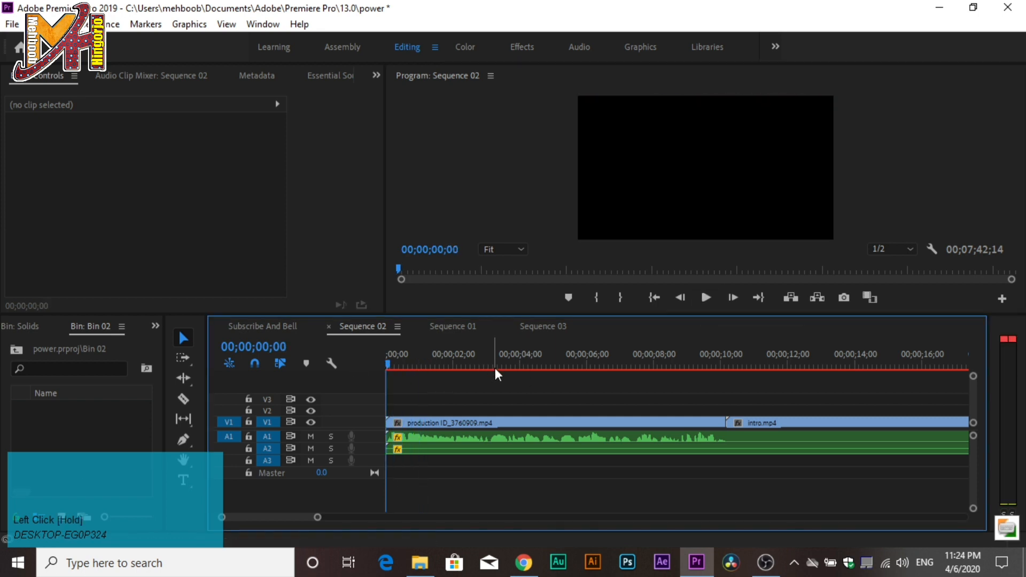
{"action": "left_click", "coordinate": [705, 297]}
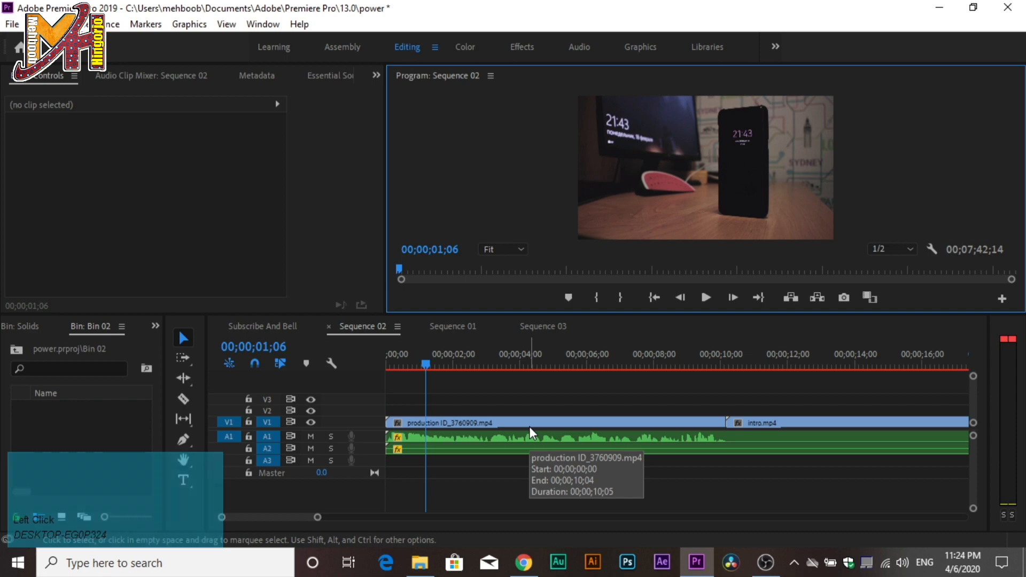
Render Sequence 02's video previews, stop rendering after the first clip, and play the rendered section from 00;00;04;14.
{"action": "key", "text": "Return"}
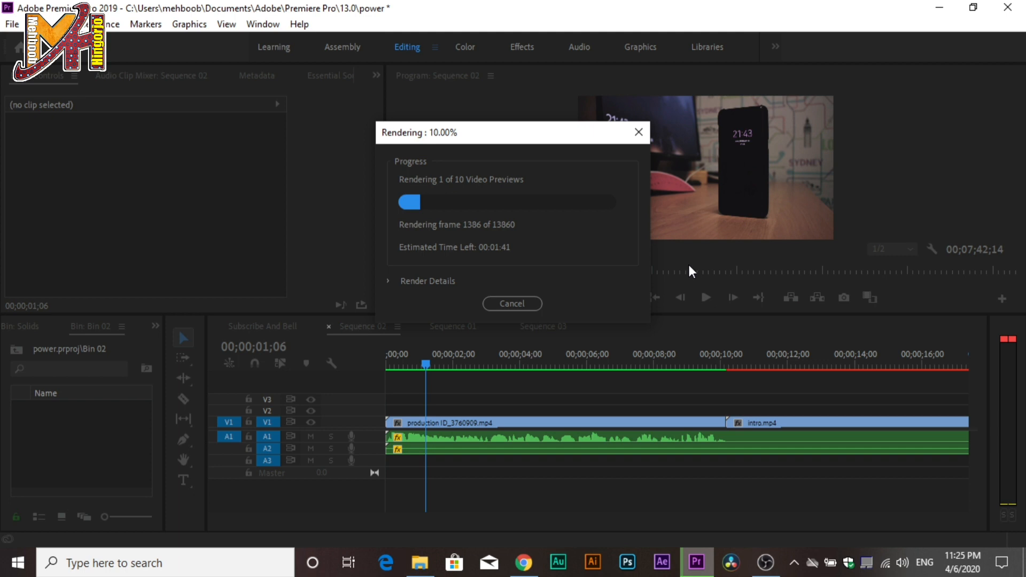
{"action": "left_click", "coordinate": [834, 447]}
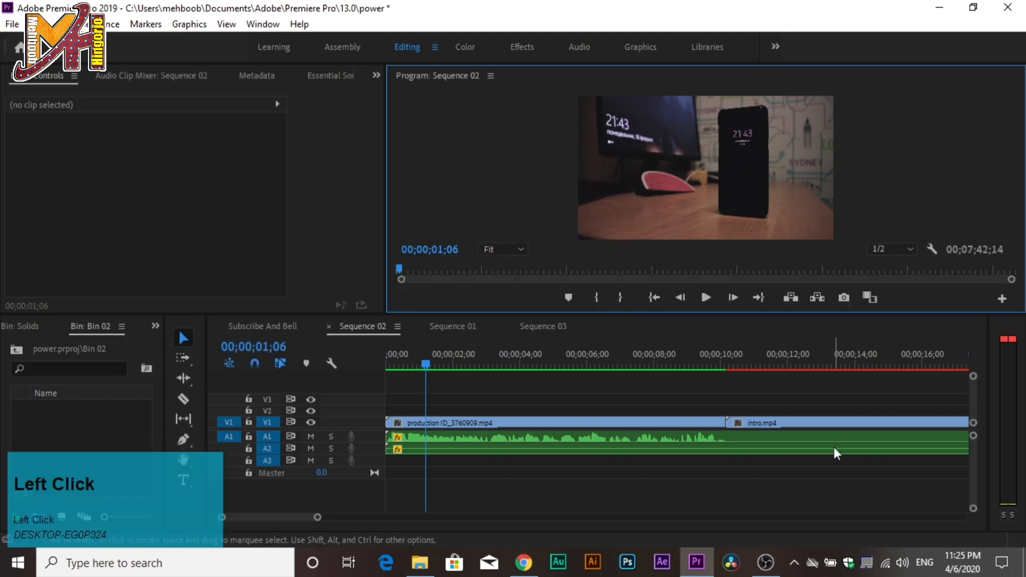
{"action": "left_click_drag", "start_coordinate": [431, 362], "coordinate": [535, 364]}
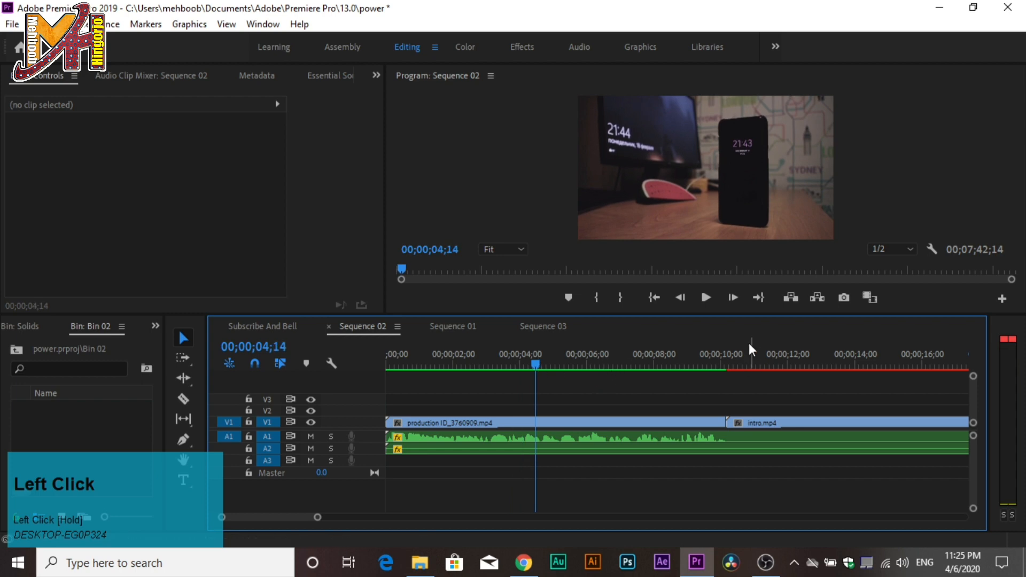
{"action": "left_click", "coordinate": [713, 298]}
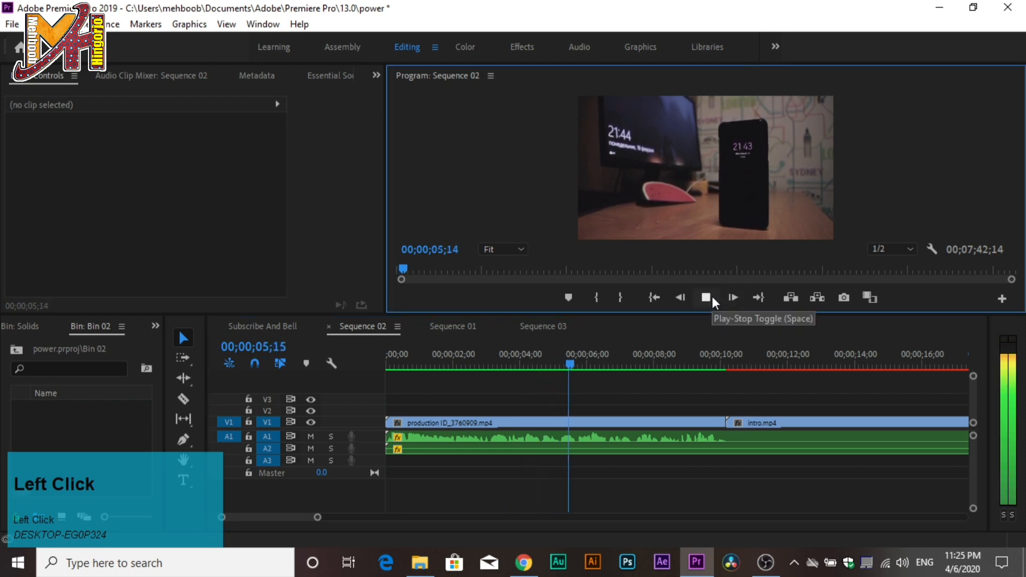
{"action": "left_click", "coordinate": [713, 298]}
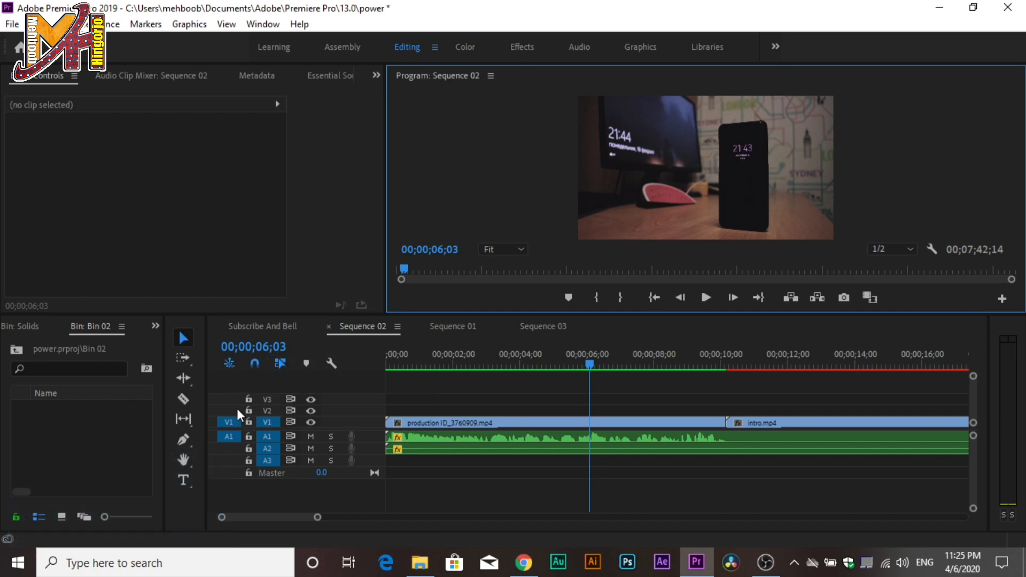
Switch to the Subscribe And Bell sequence and show the empty timeline area after its video clip.
{"action": "left_click", "coordinate": [282, 328]}
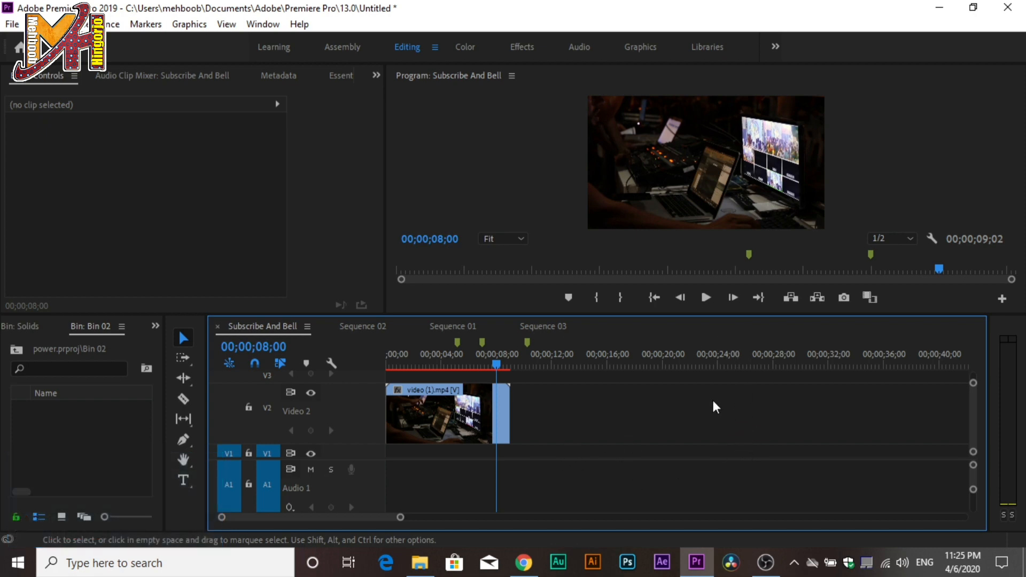
{"action": "scroll", "coordinate": [614, 447], "scroll_direction": "up", "scroll_amount": 2}
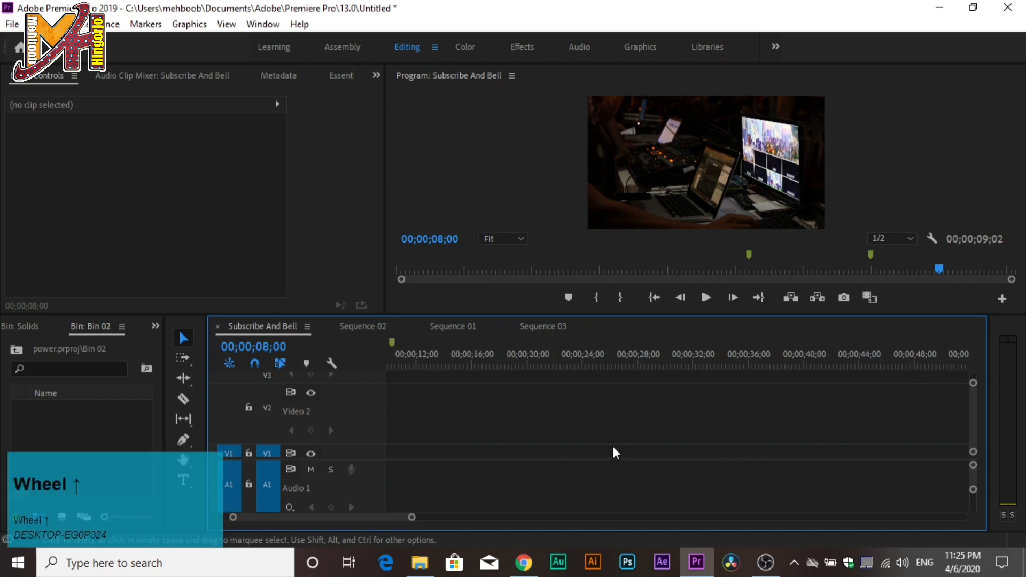